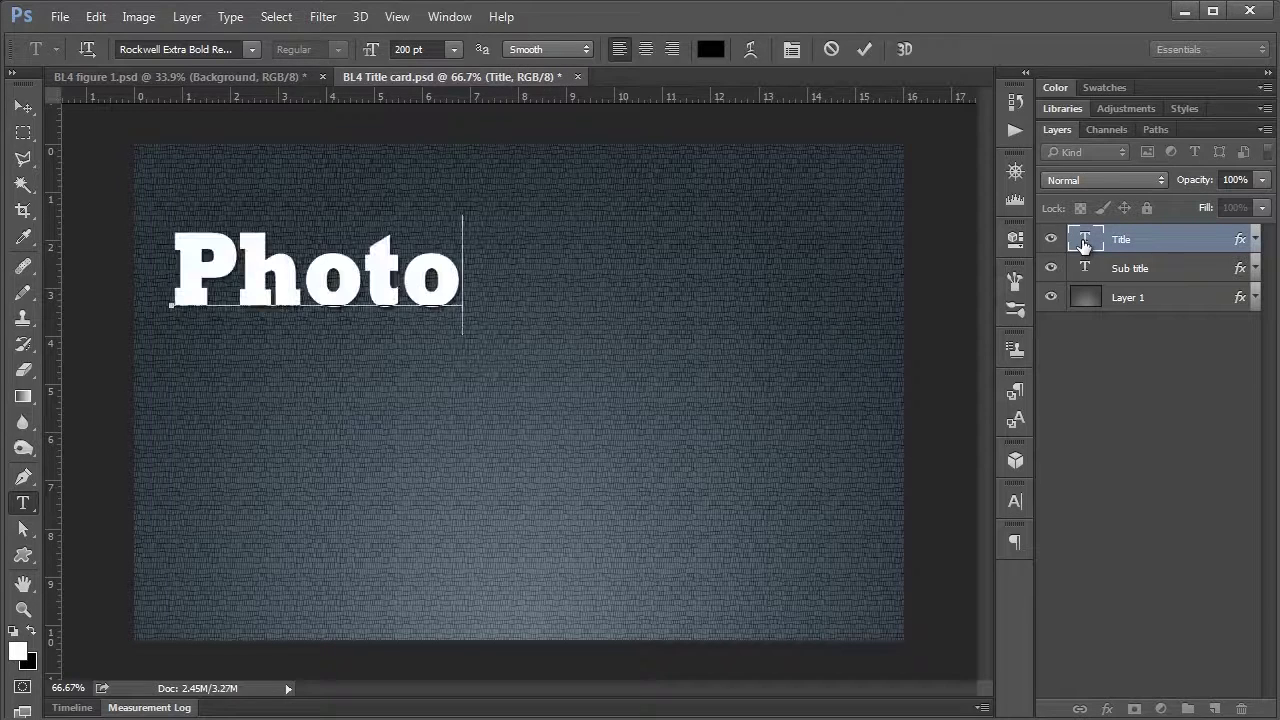
Step: Change the title text to 'Photoshop for' / 'the Scientist' on two lines
text(shop for)
key(Return)
text(the Sci)
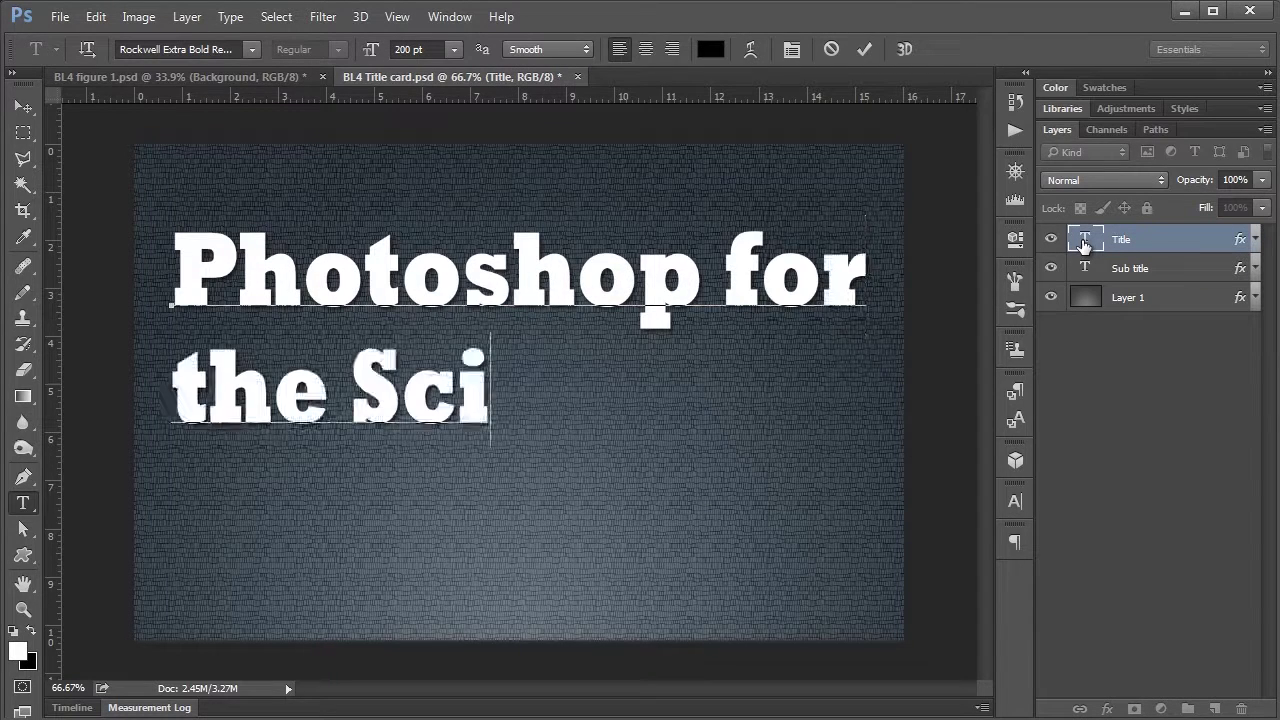
text(entist)
key(ctrl+Return)
Step: Enter the subtitle as three lines: 'Basic Lesson 4:', 'Adding text to your', 'figure'
double_click(1083, 270)
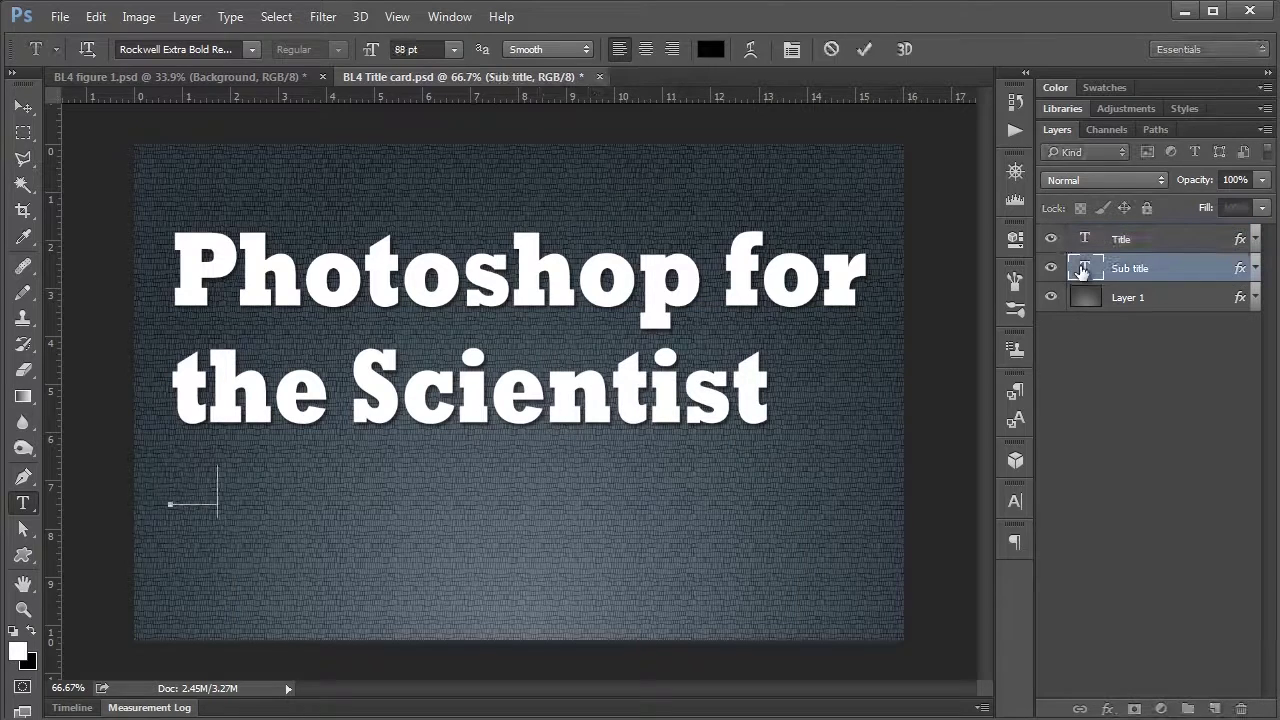
text(Basic Lesson 4:)
key(Return)
text(A)
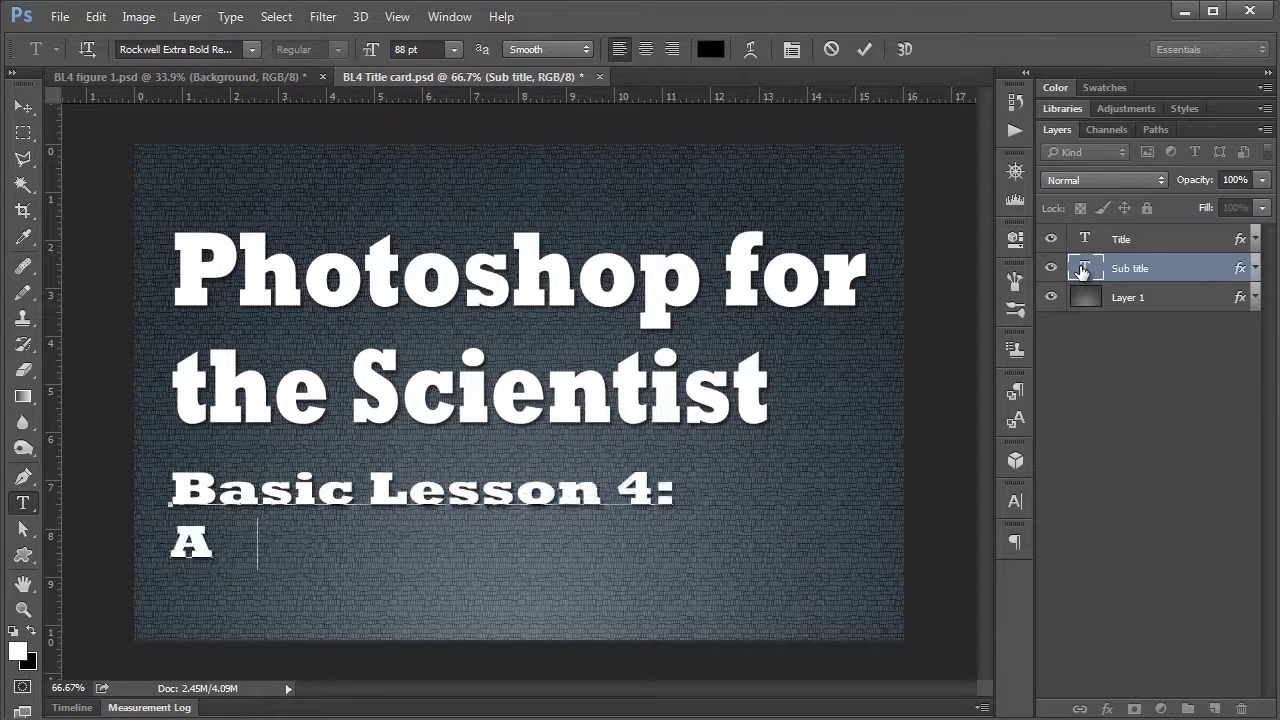
text(dding text to your)
key(Return)
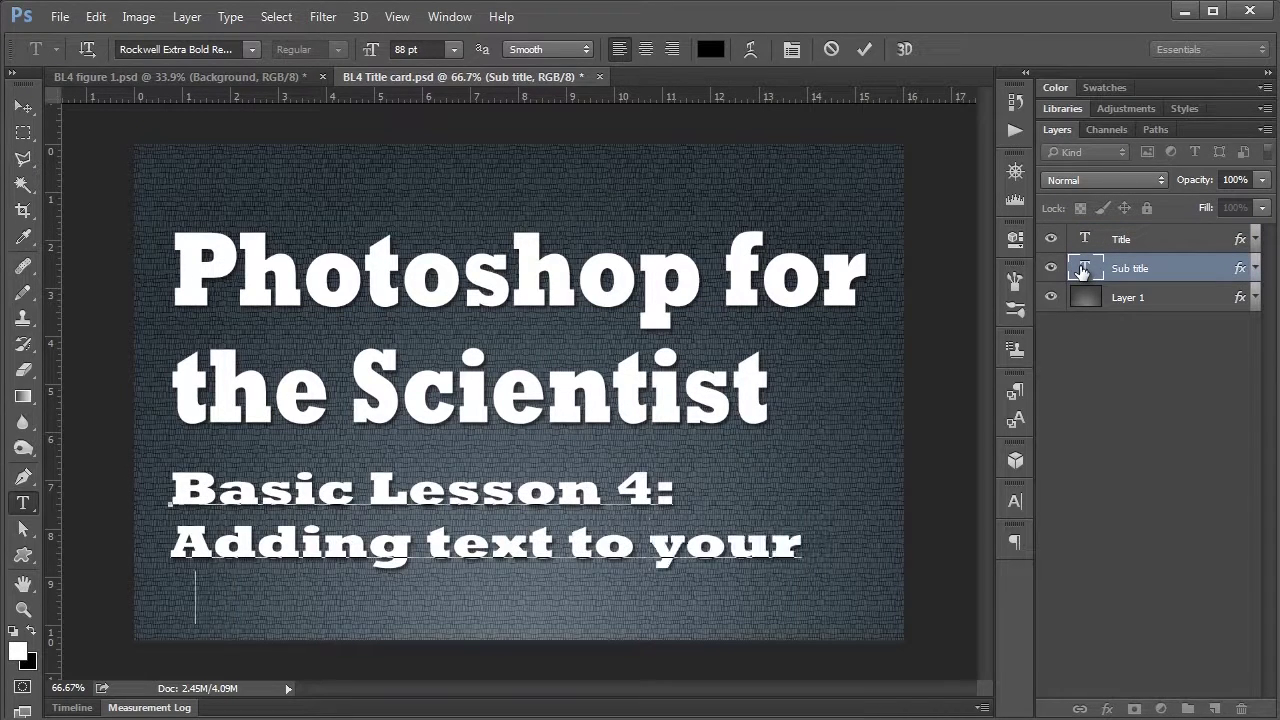
text(figure)
key(ctrl+Return)
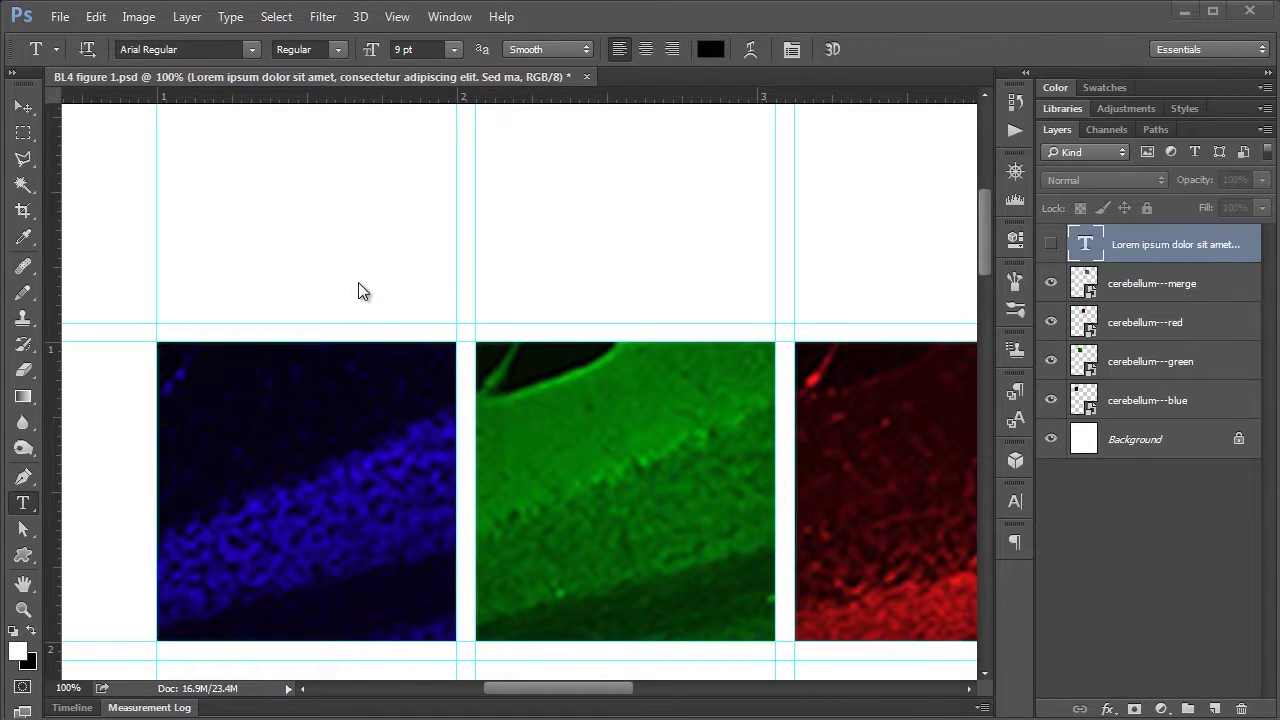
Step: Place a new 'Figure 1' text label in the white space above the blue panel
click(171, 282)
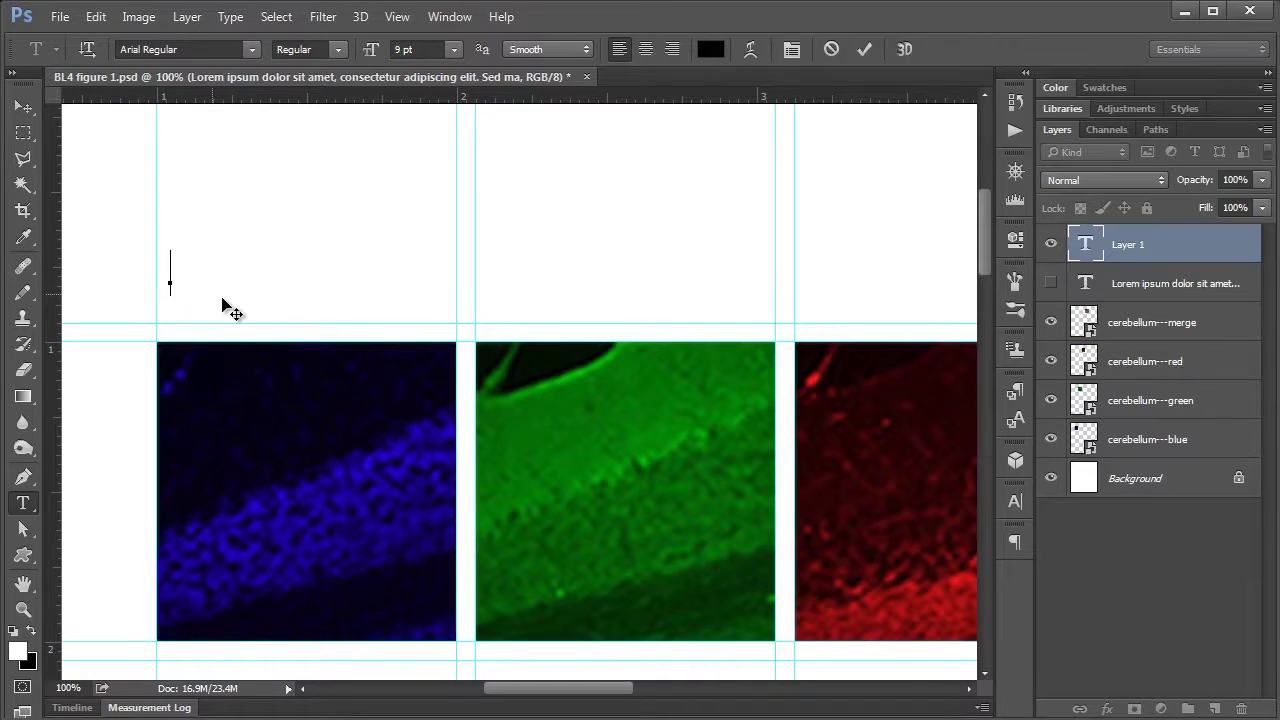
text(Figure 1)
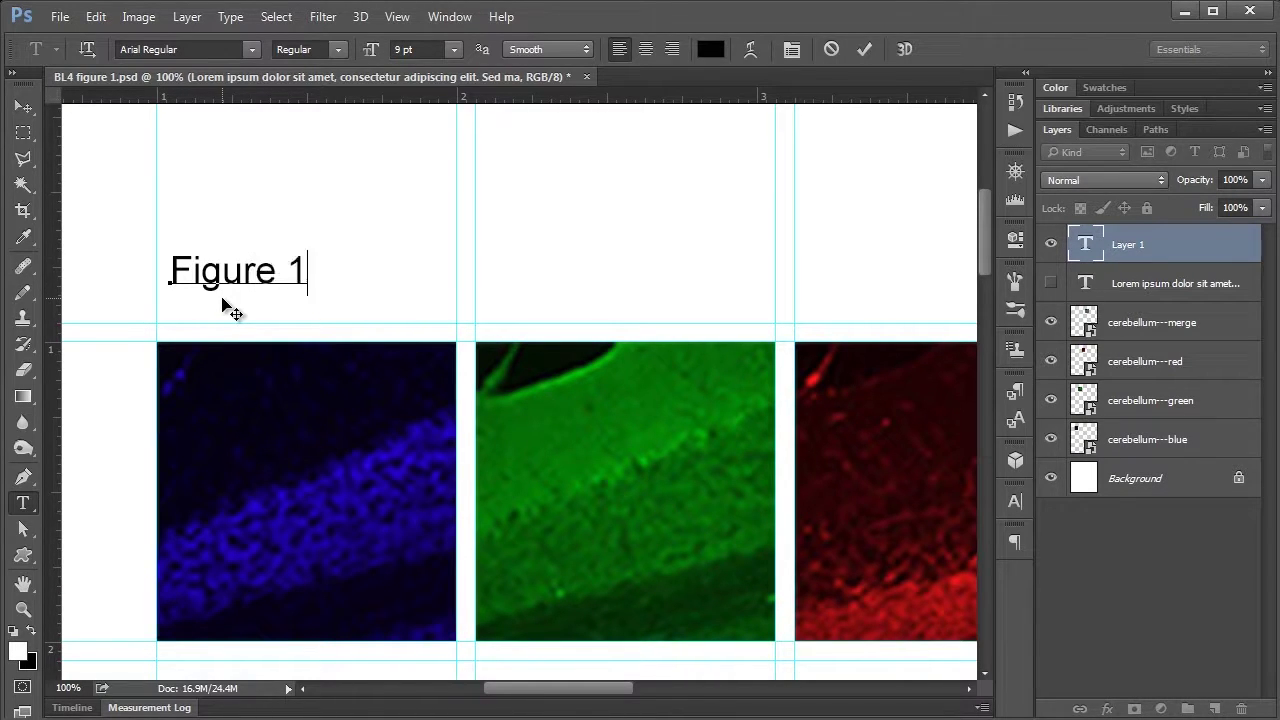
key(ctrl+Return)
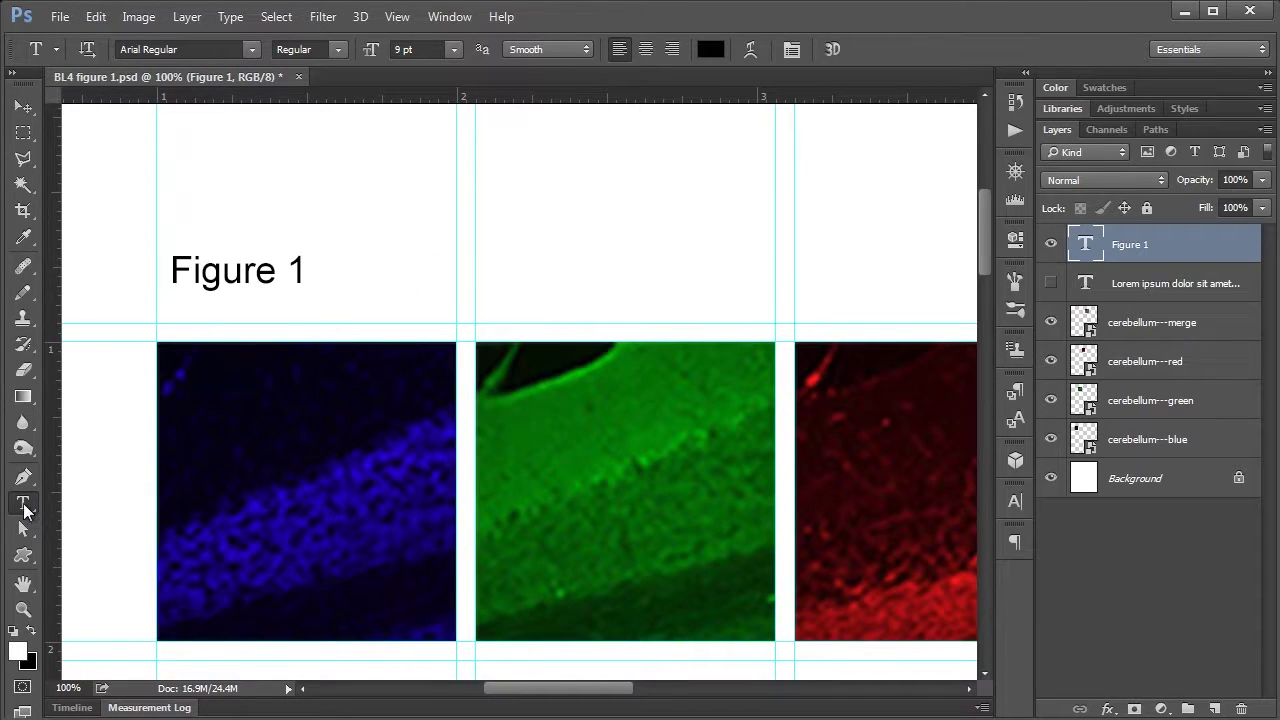
right_click(25, 510)
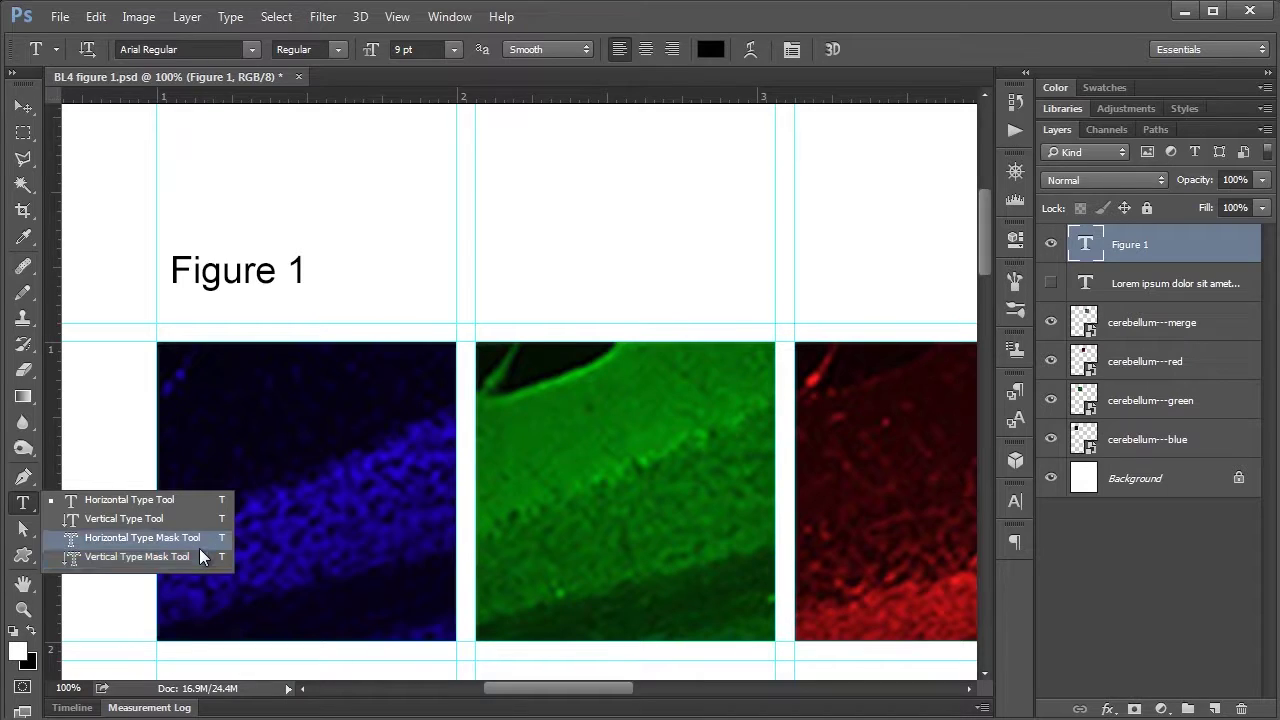
click(33, 510)
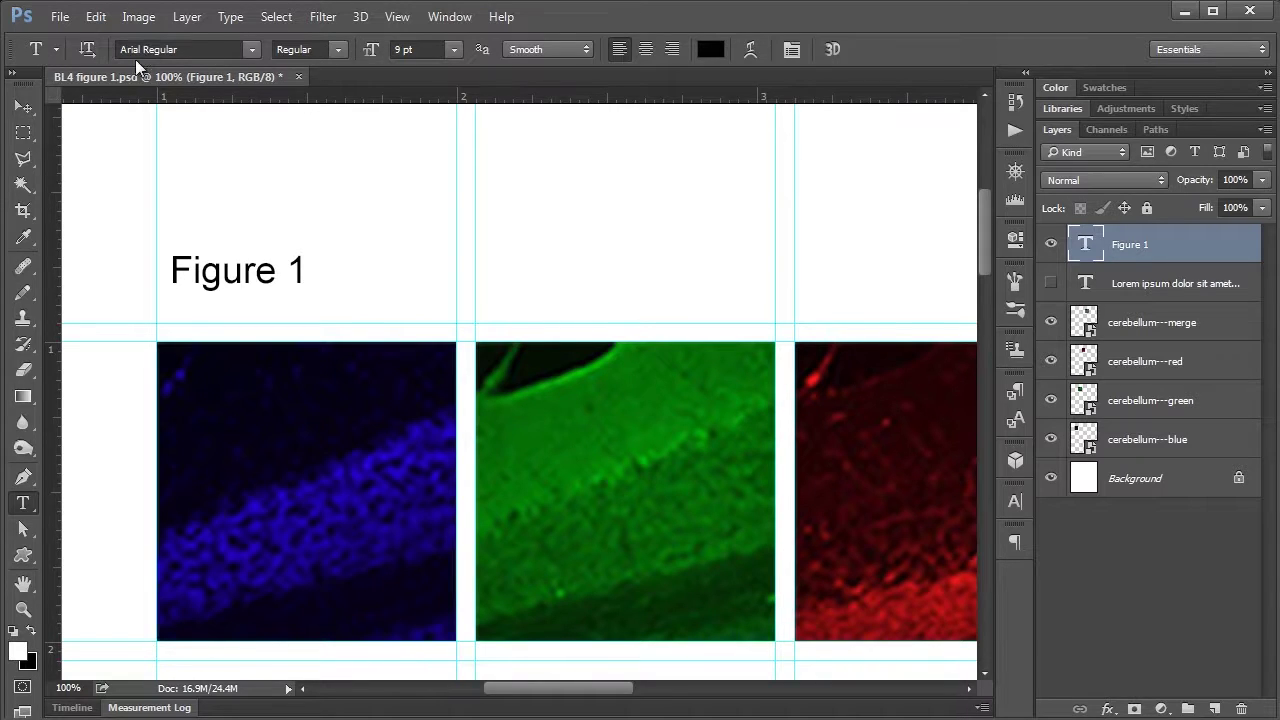
Step: Create a 'Figure type' tool preset from the current text settings in the Tool Preset picker
click(36, 52)
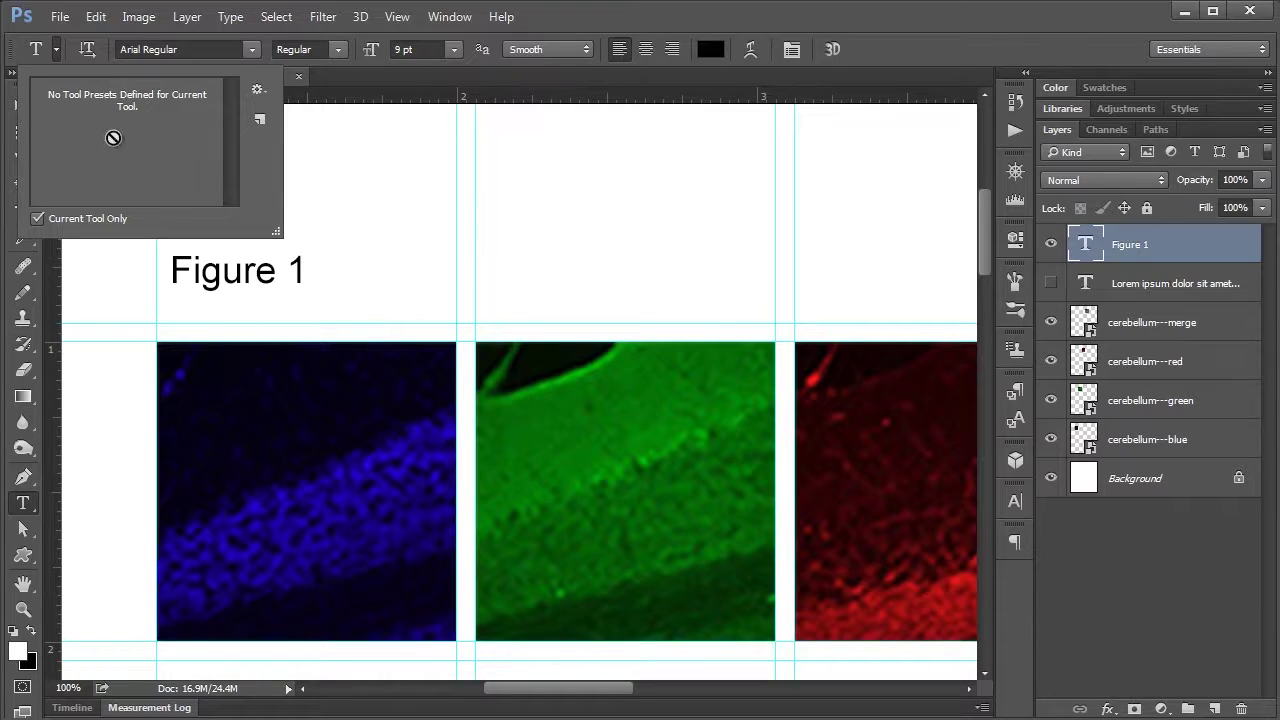
click(55, 49)
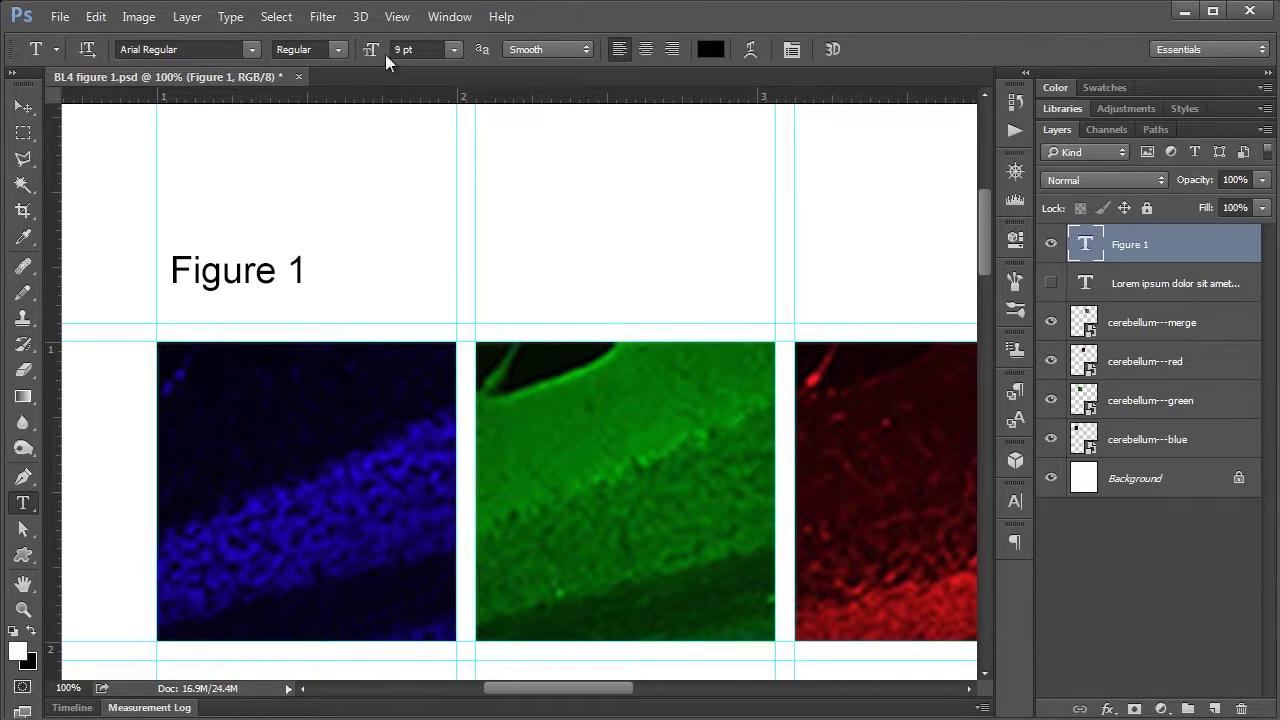
click(55, 50)
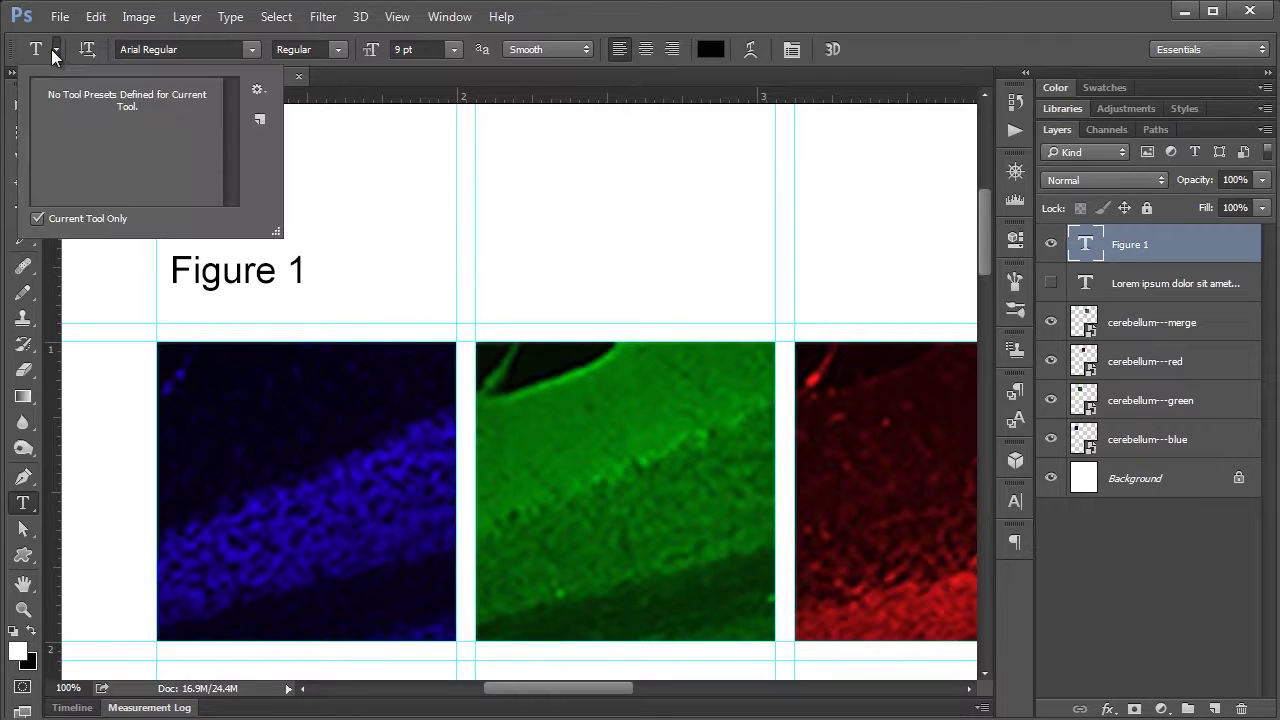
click(259, 122)
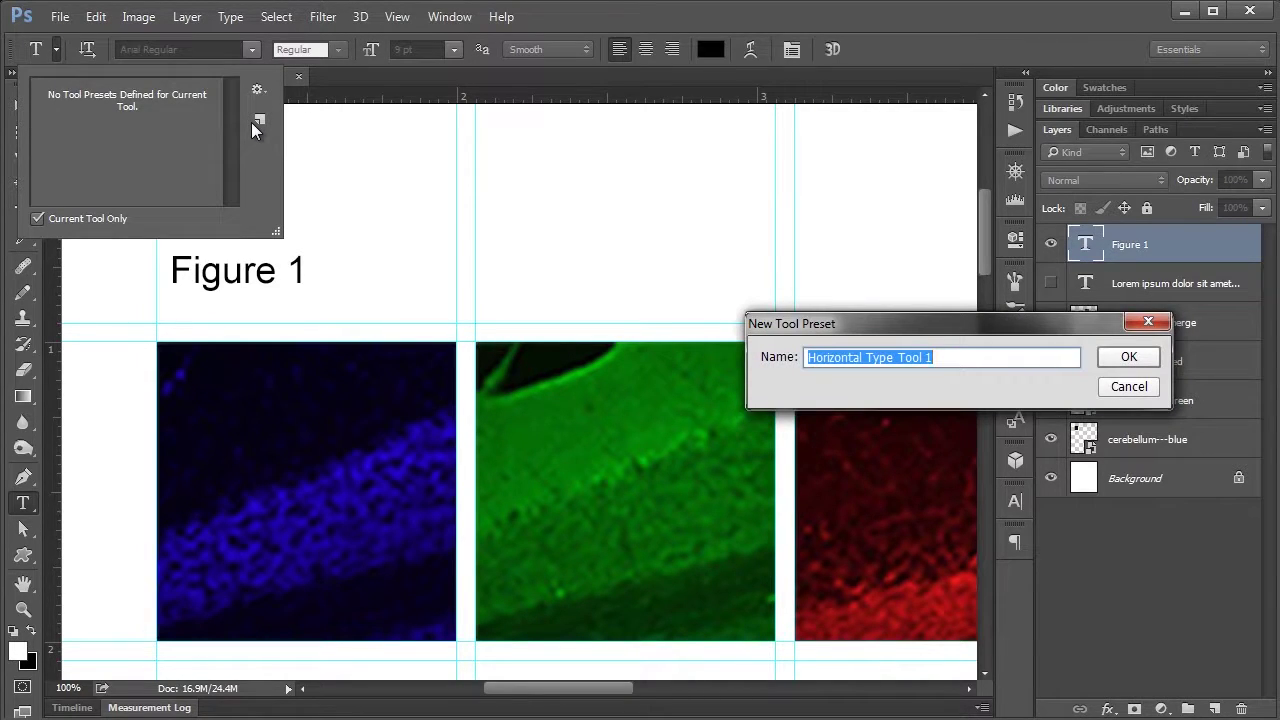
text(Figure )
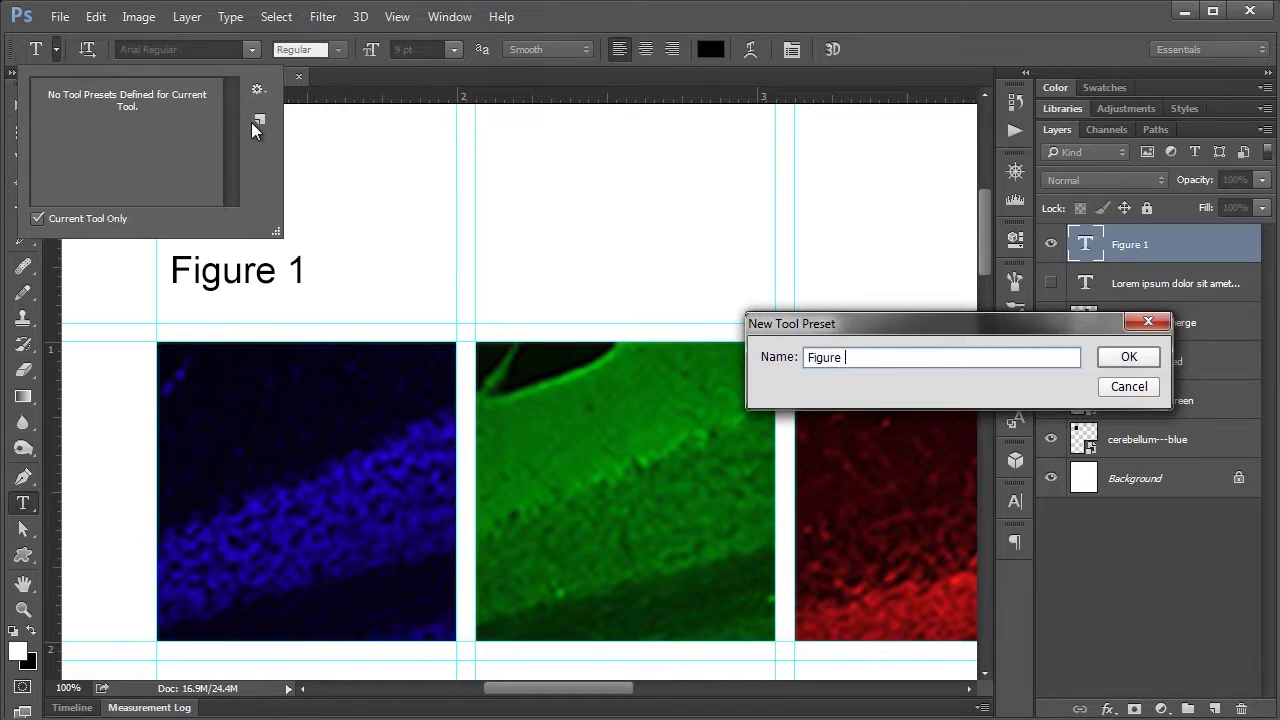
text(type)
key(Return)
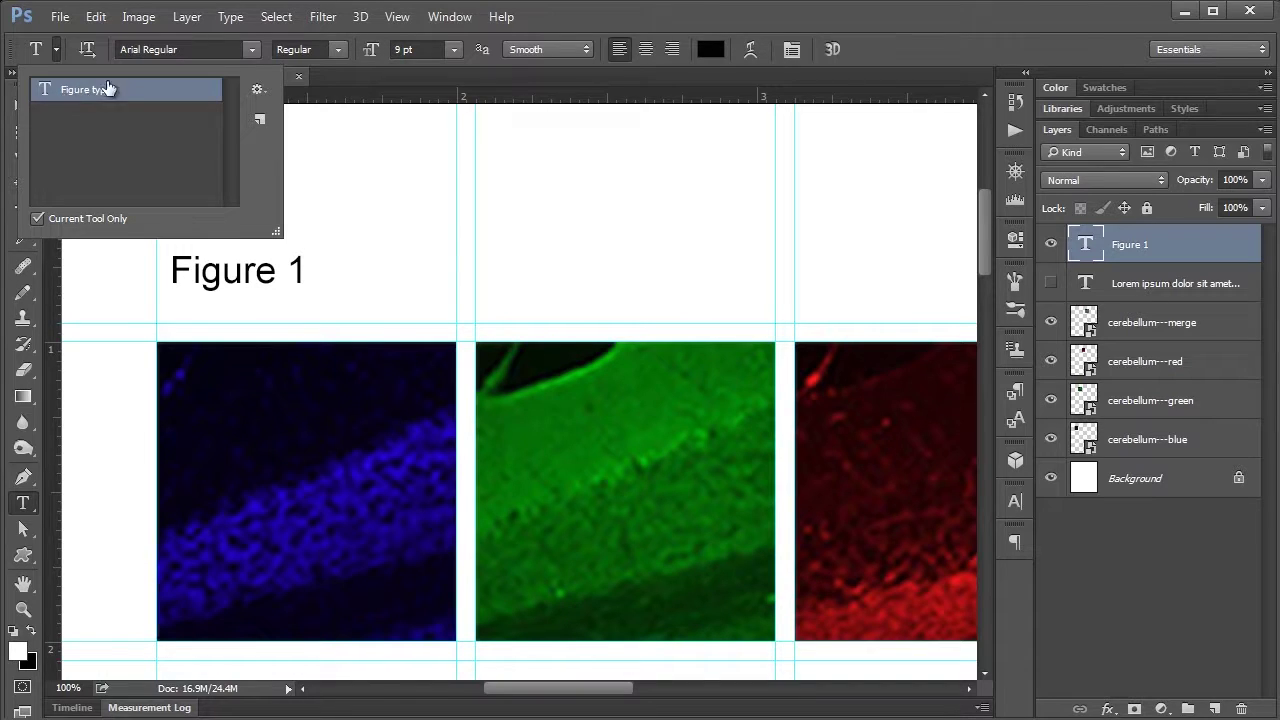
click(56, 53)
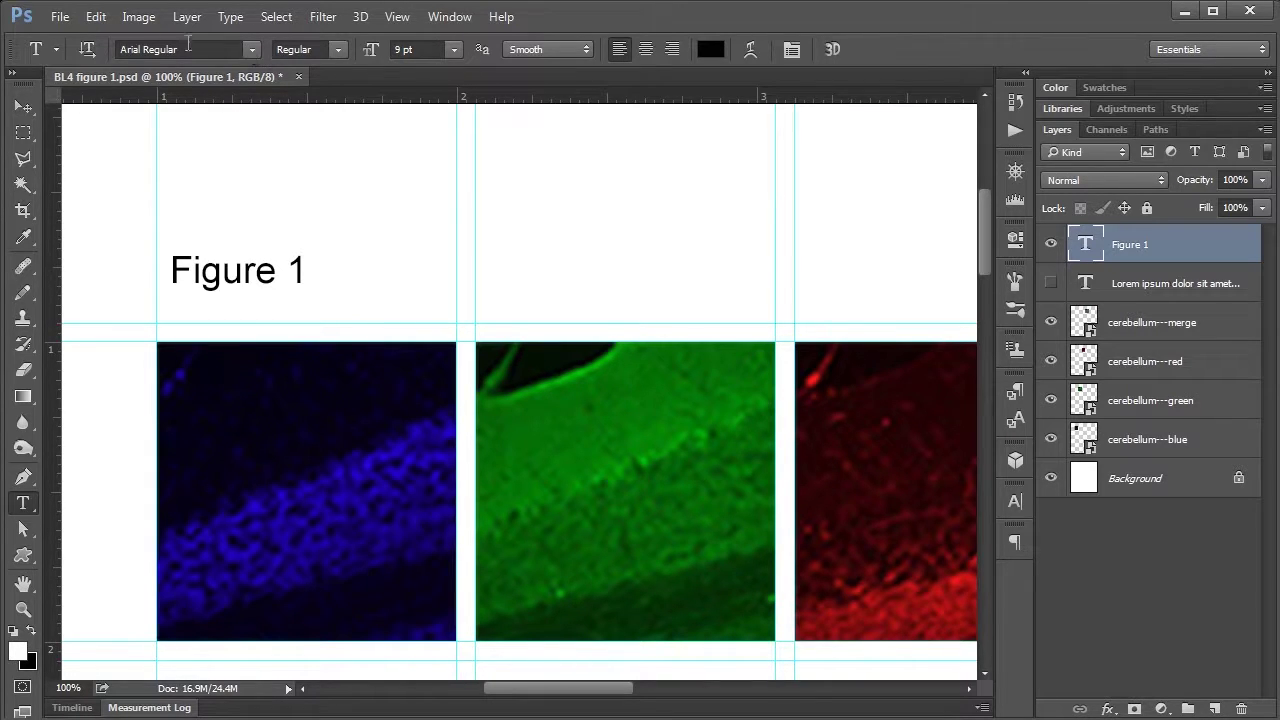
click(86, 49)
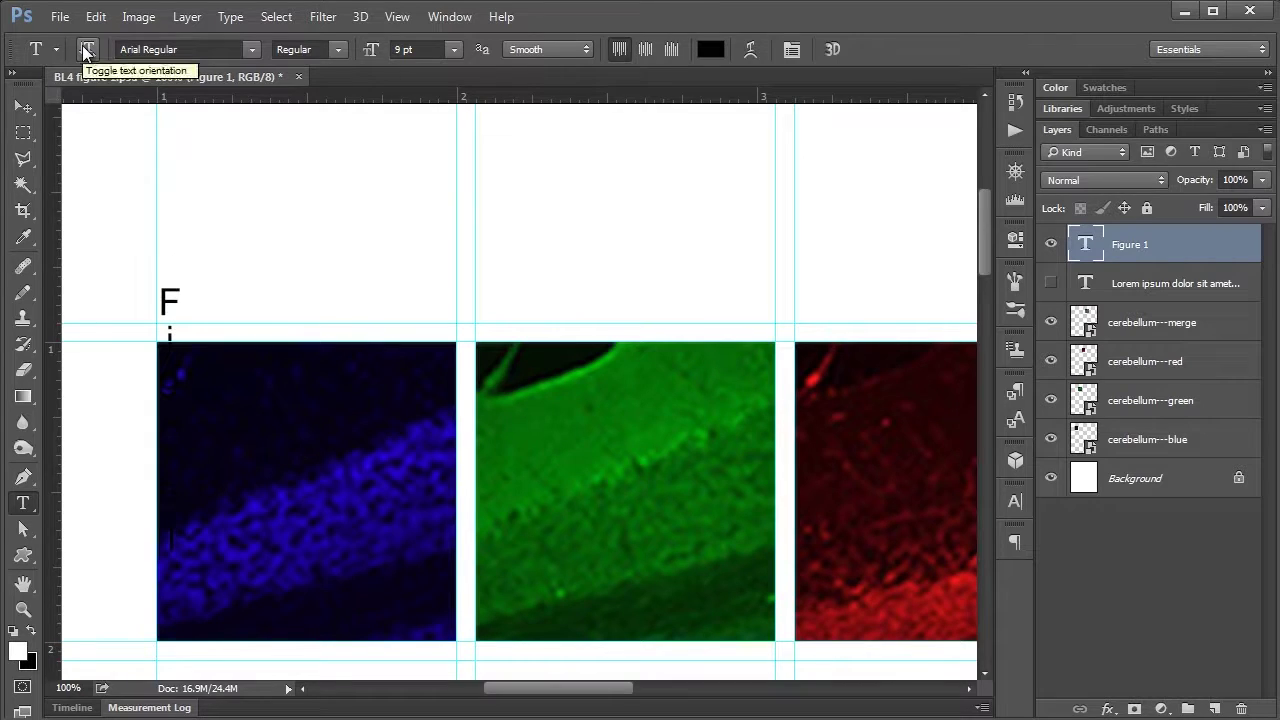
click(83, 47)
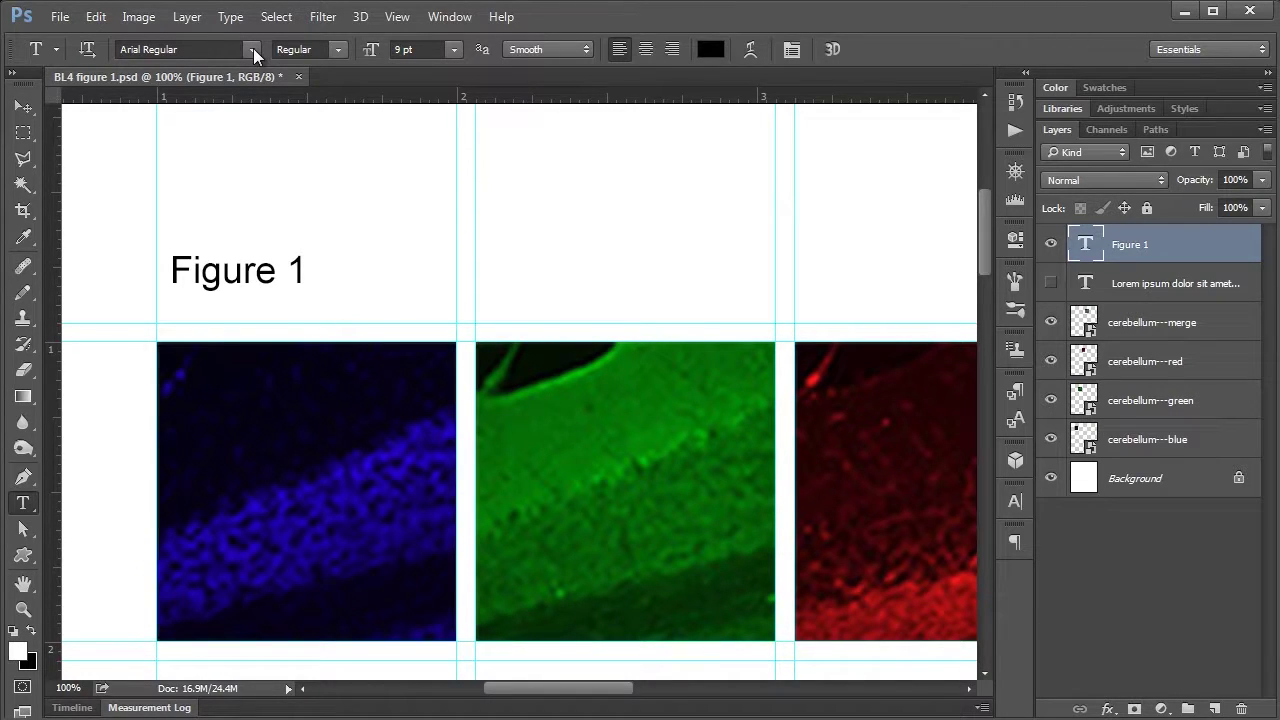
click(196, 51)
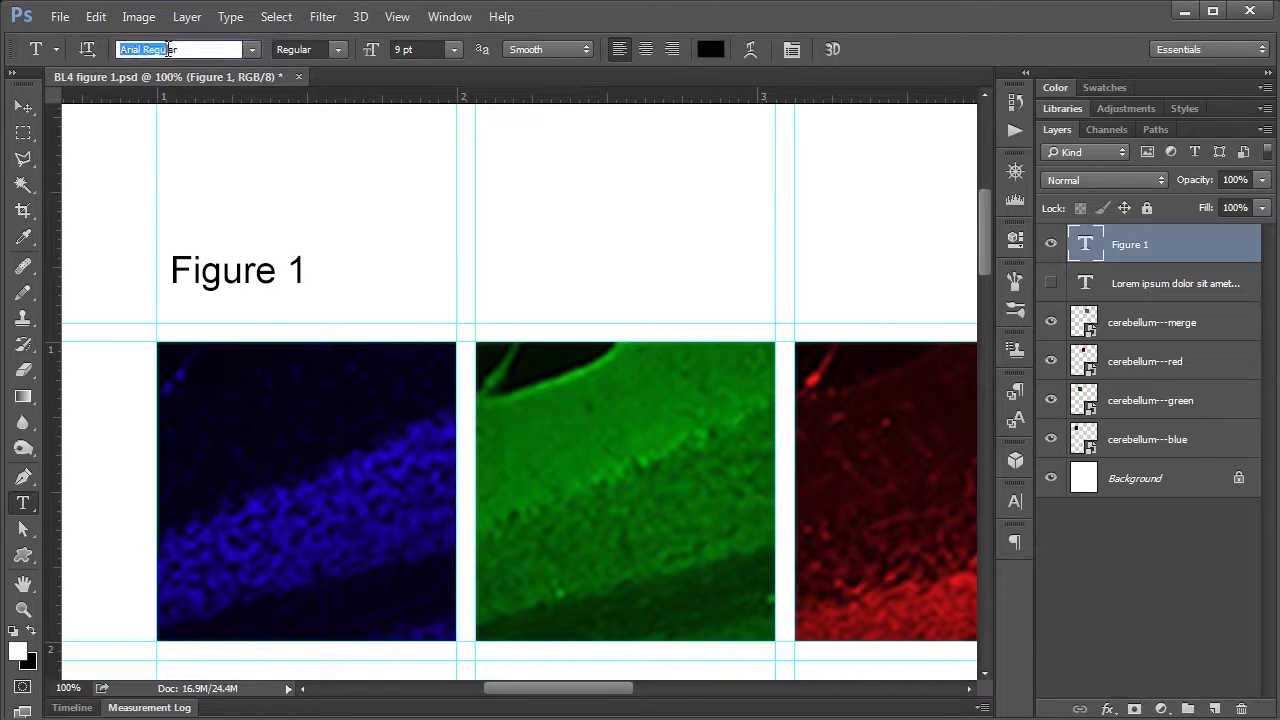
drag(186, 50, 105, 49)
click(340, 51)
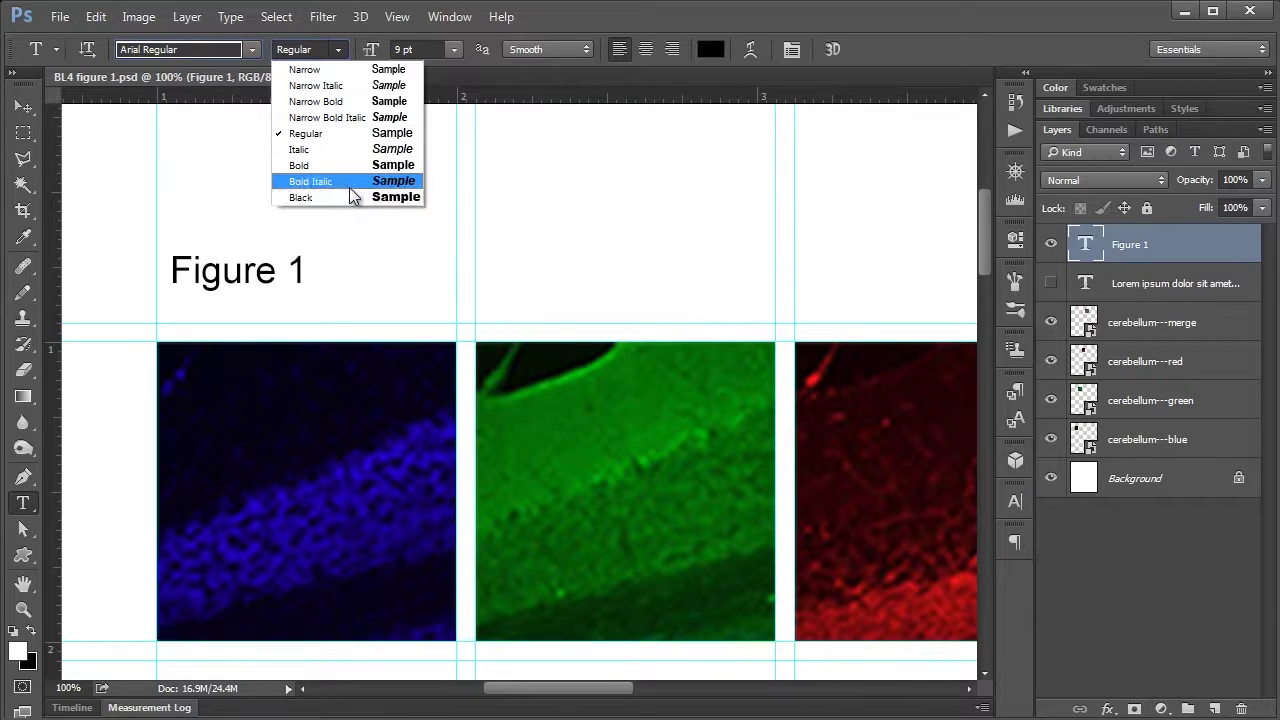
click(340, 54)
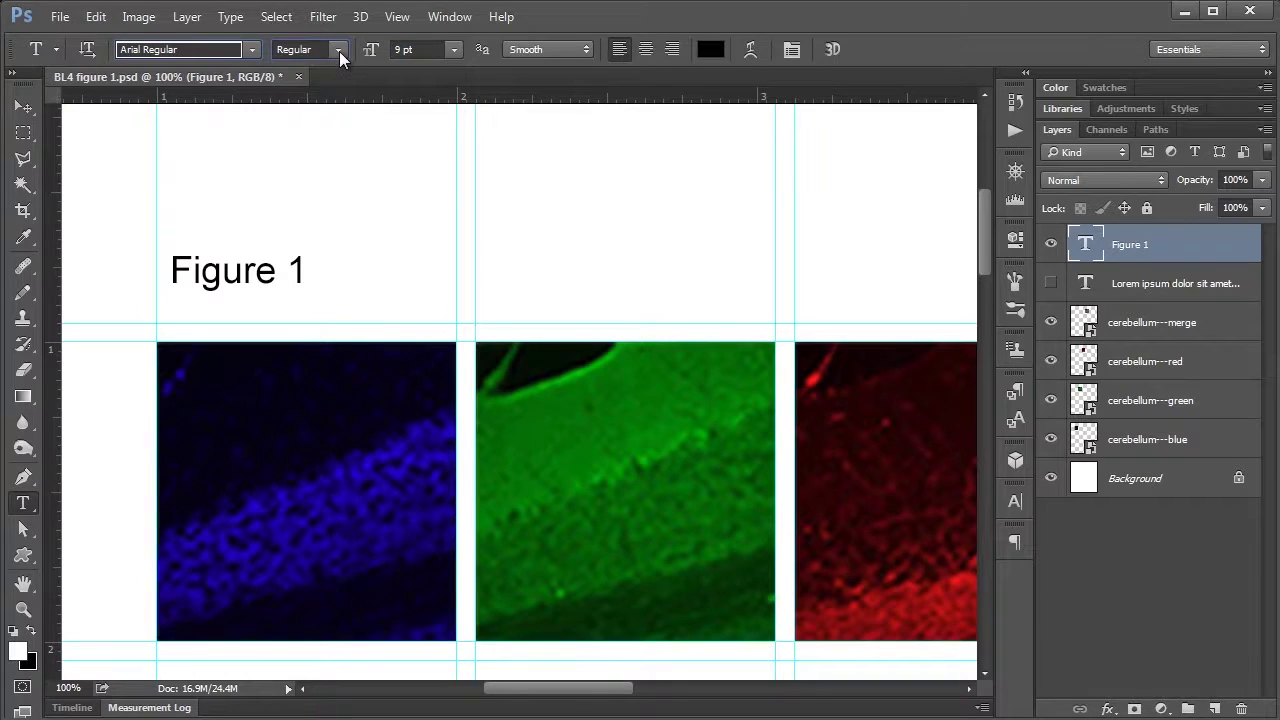
click(339, 51)
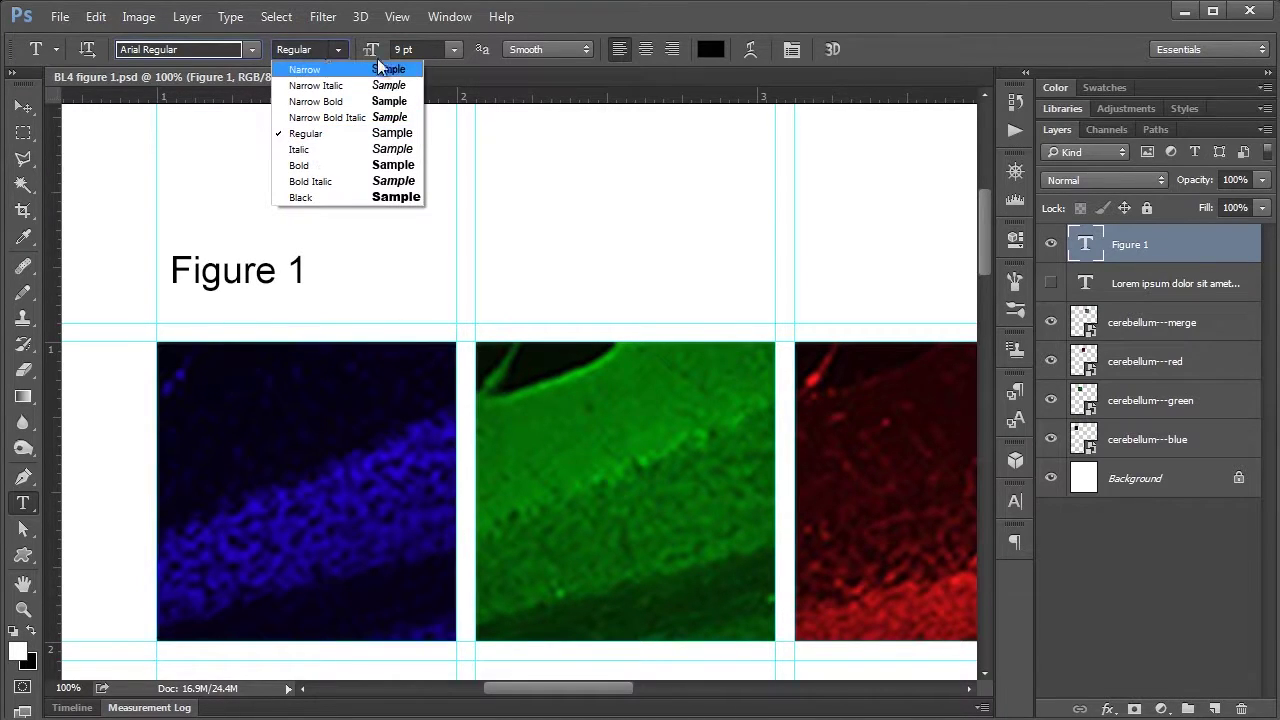
click(342, 48)
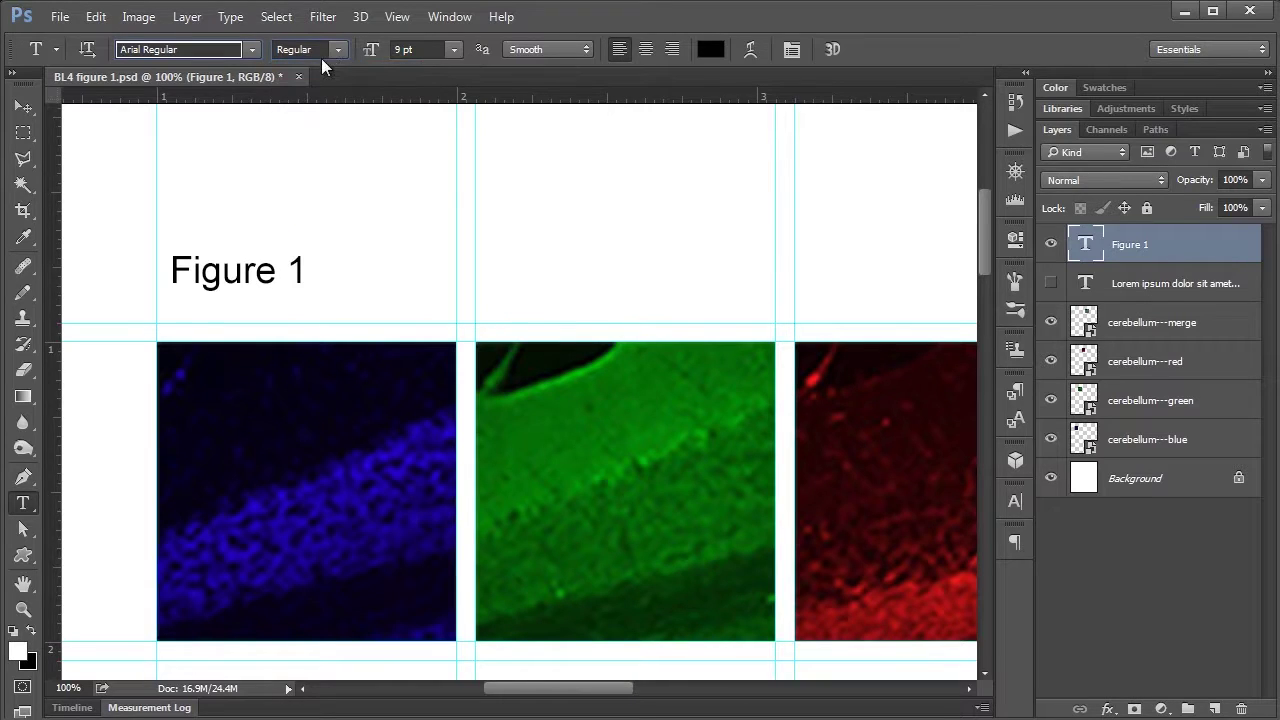
Step: Scrub the Figure 1 label's font size from 9 pt to 18 pt
click(447, 49)
click(447, 49)
double_click(399, 49)
drag(371, 56, 403, 60)
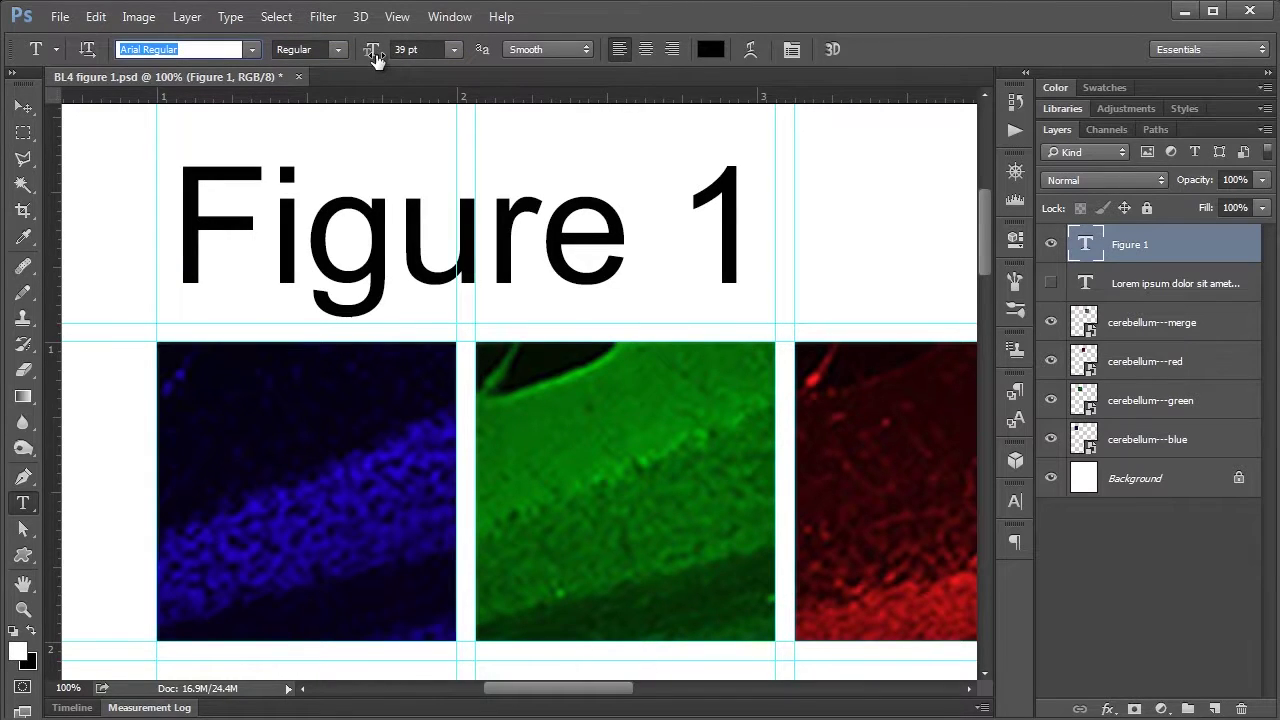
drag(375, 58, 363, 61)
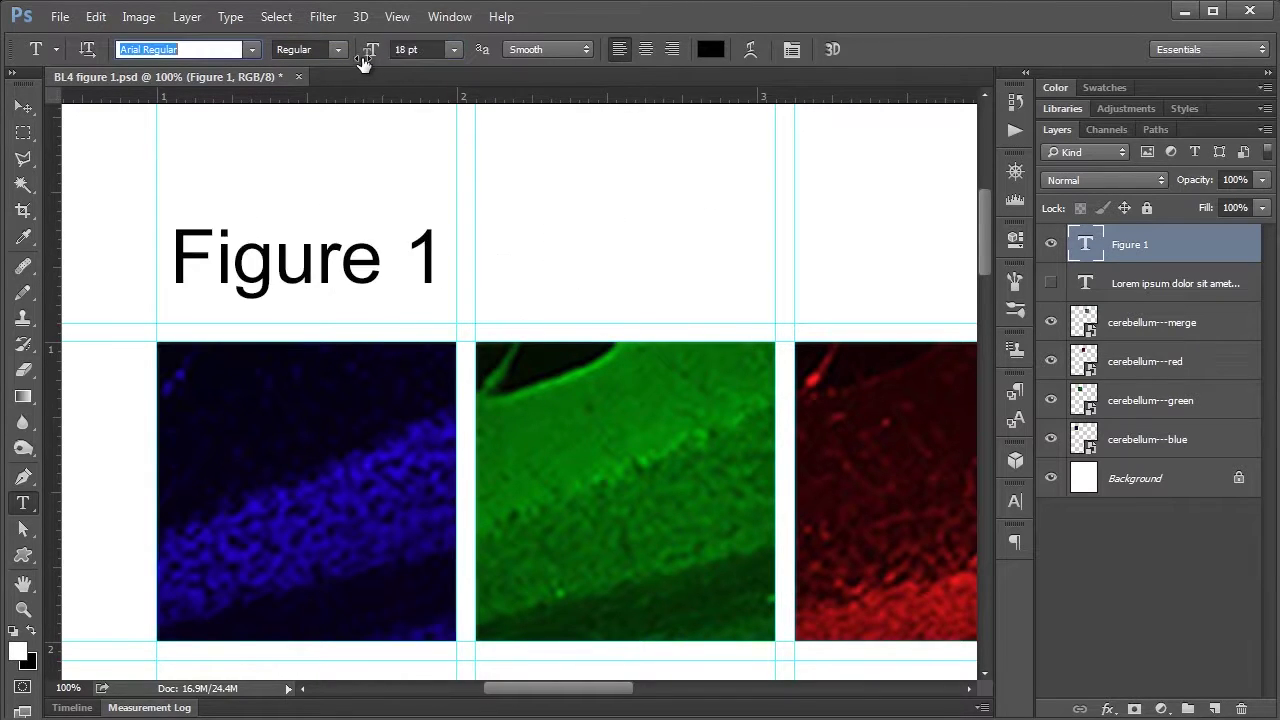
Step: Set the Figure 1 label's anti-aliasing to None and zoom in to inspect its edges
click(566, 45)
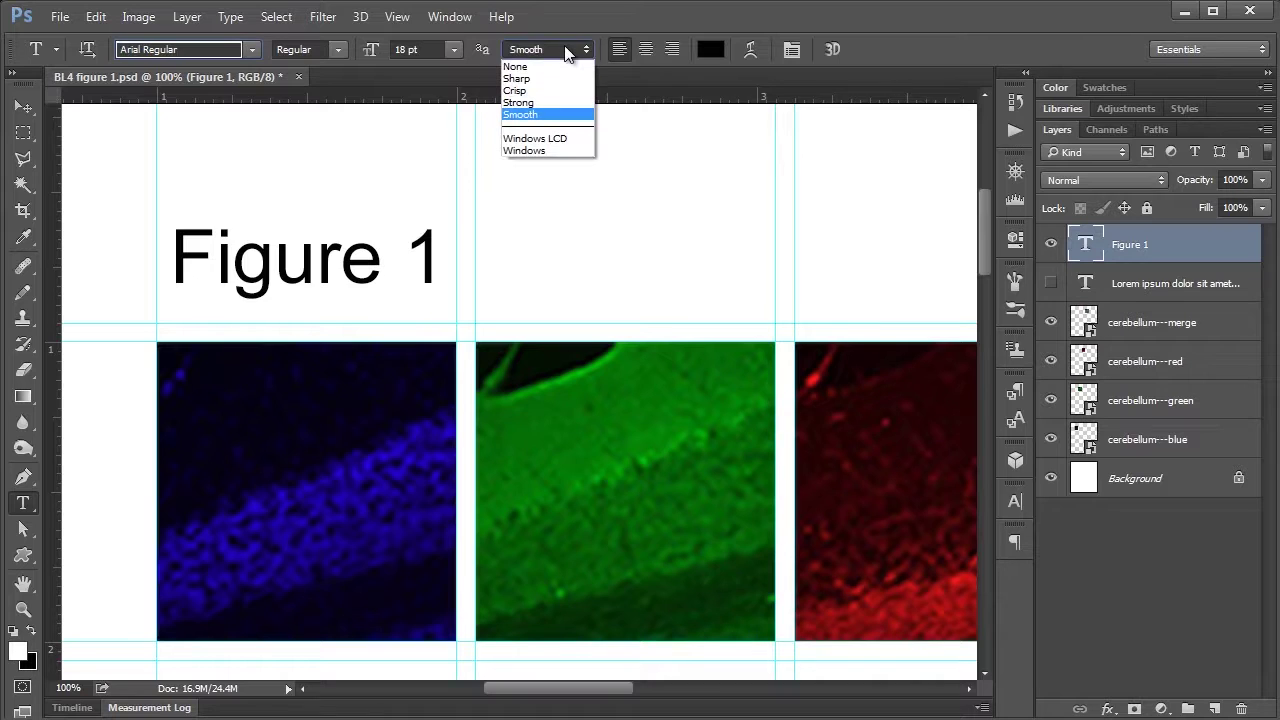
click(541, 61)
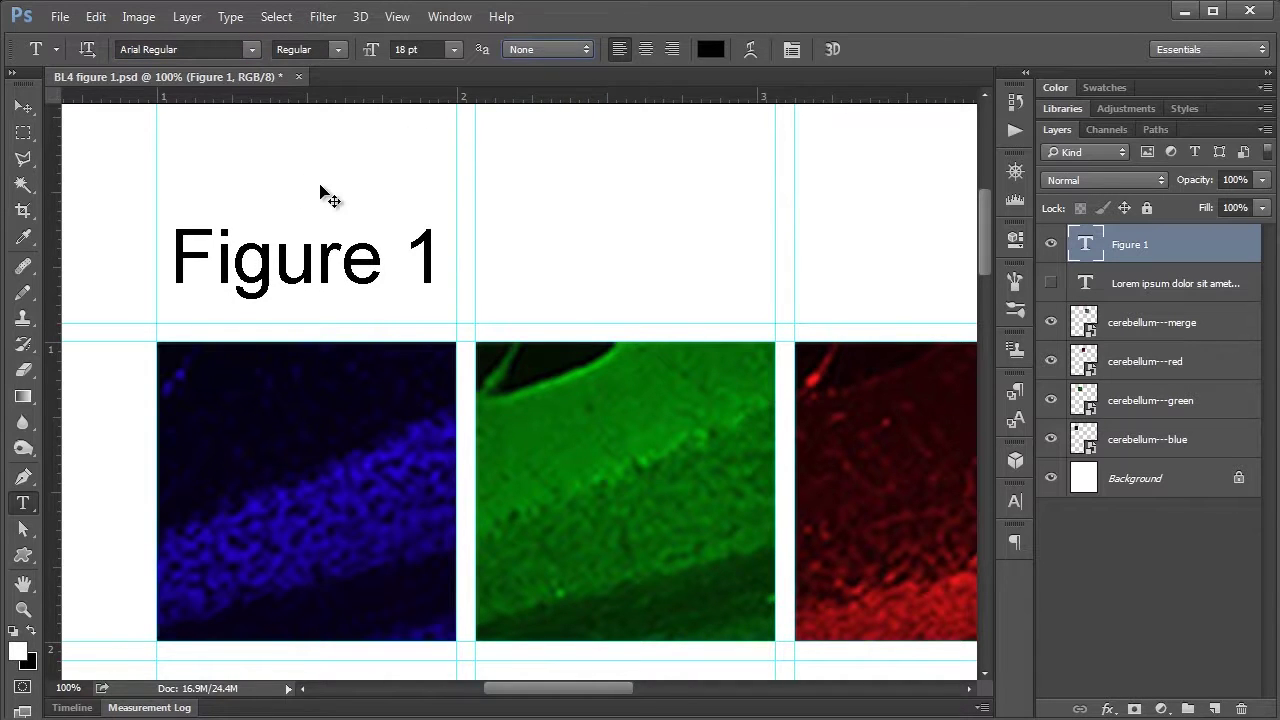
key(ctrl+plus)
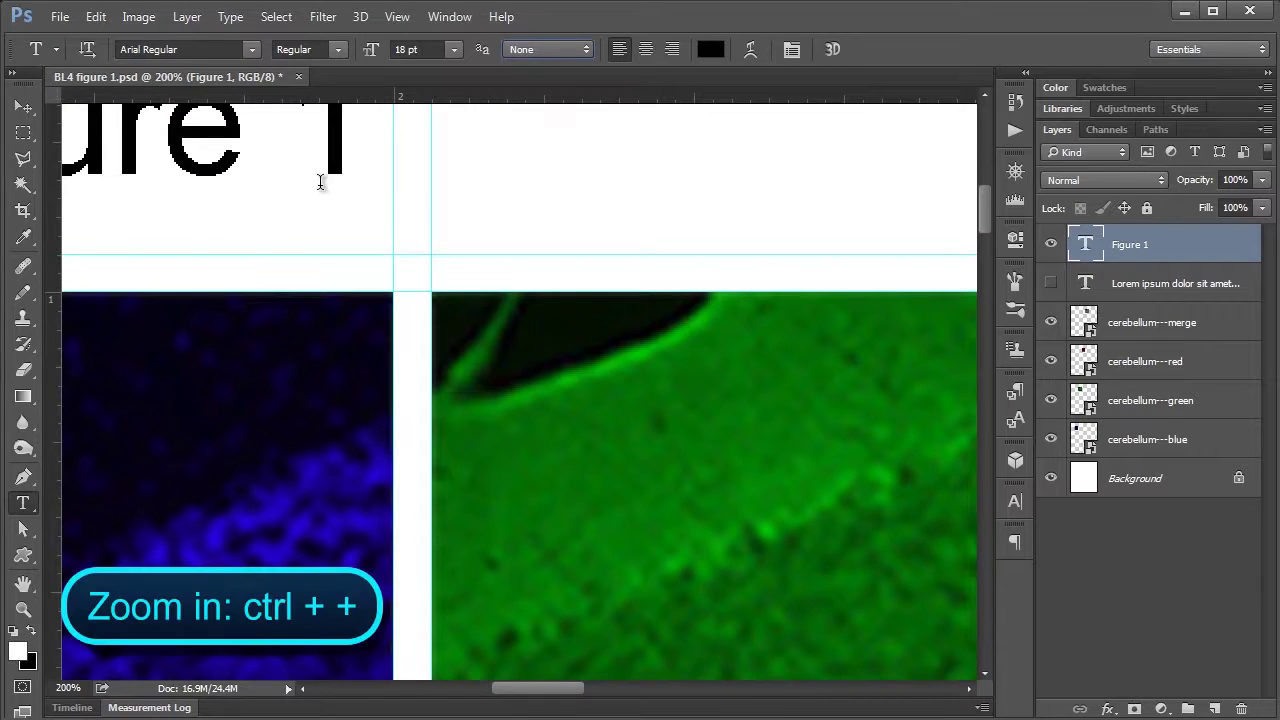
drag(274, 206, 603, 389)
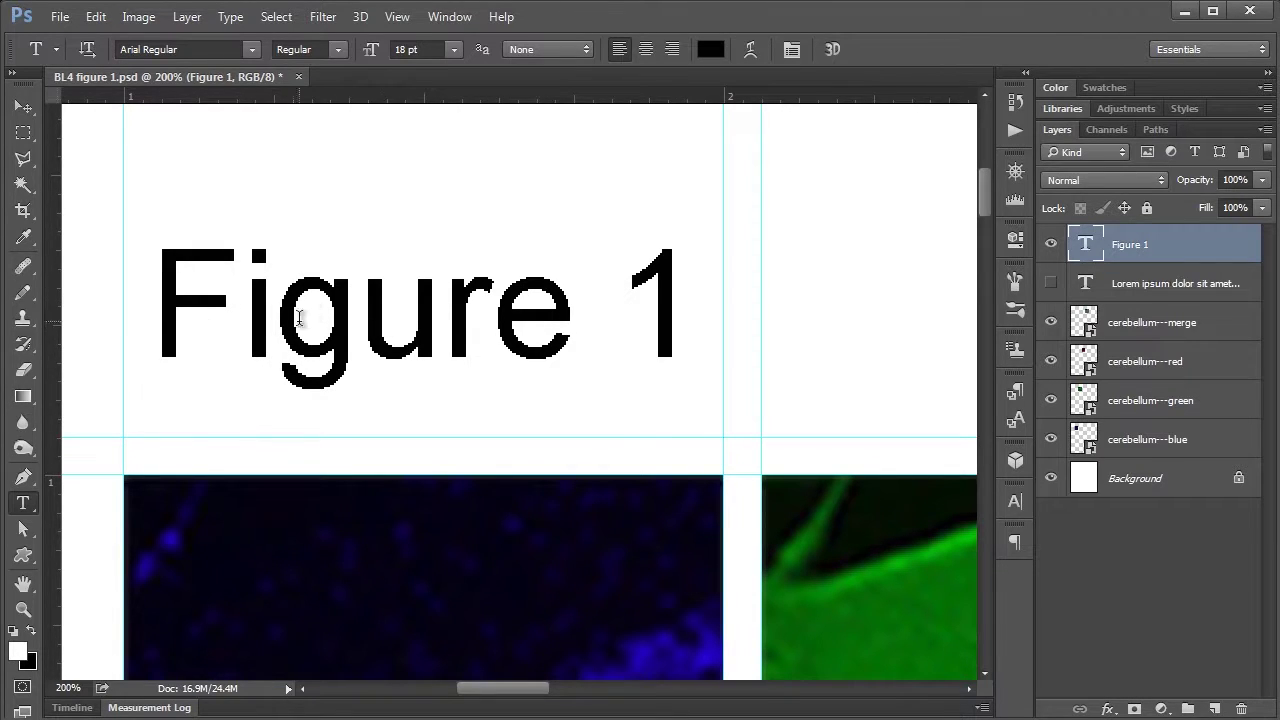
Step: Try Sharp and Crisp anti-aliasing, settle on Strong, then zoom back to 100%
click(555, 51)
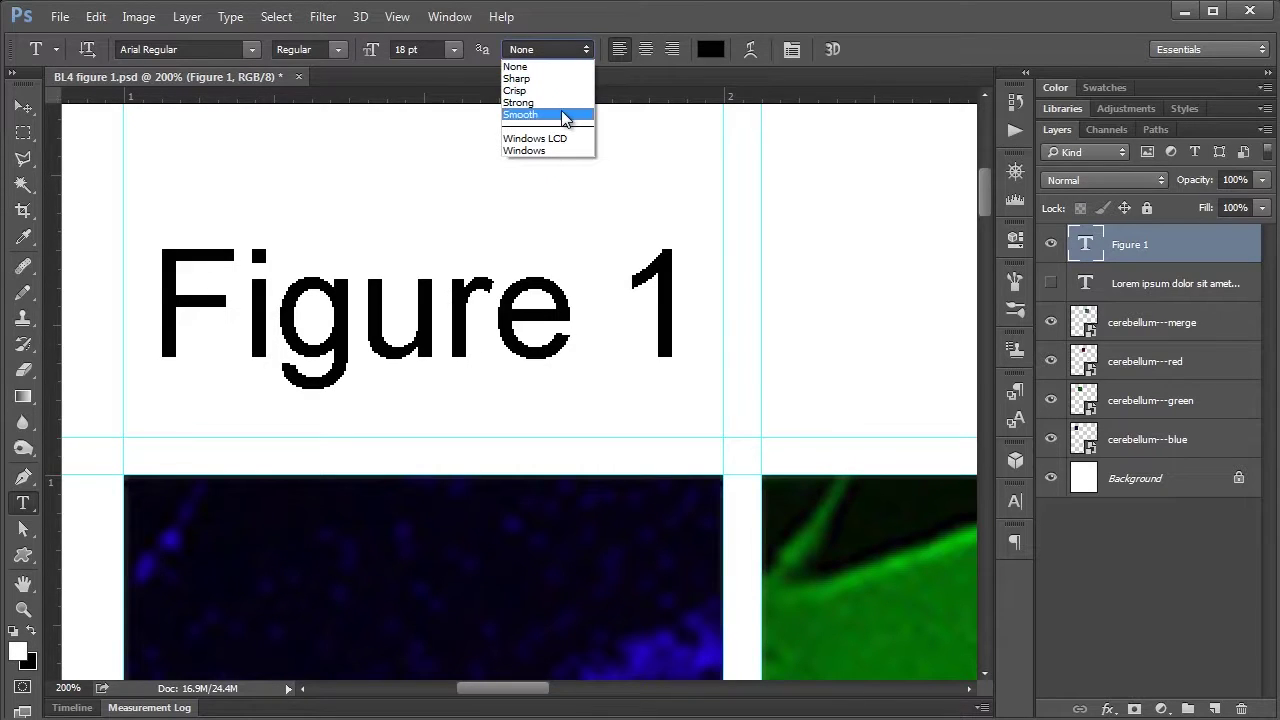
click(558, 79)
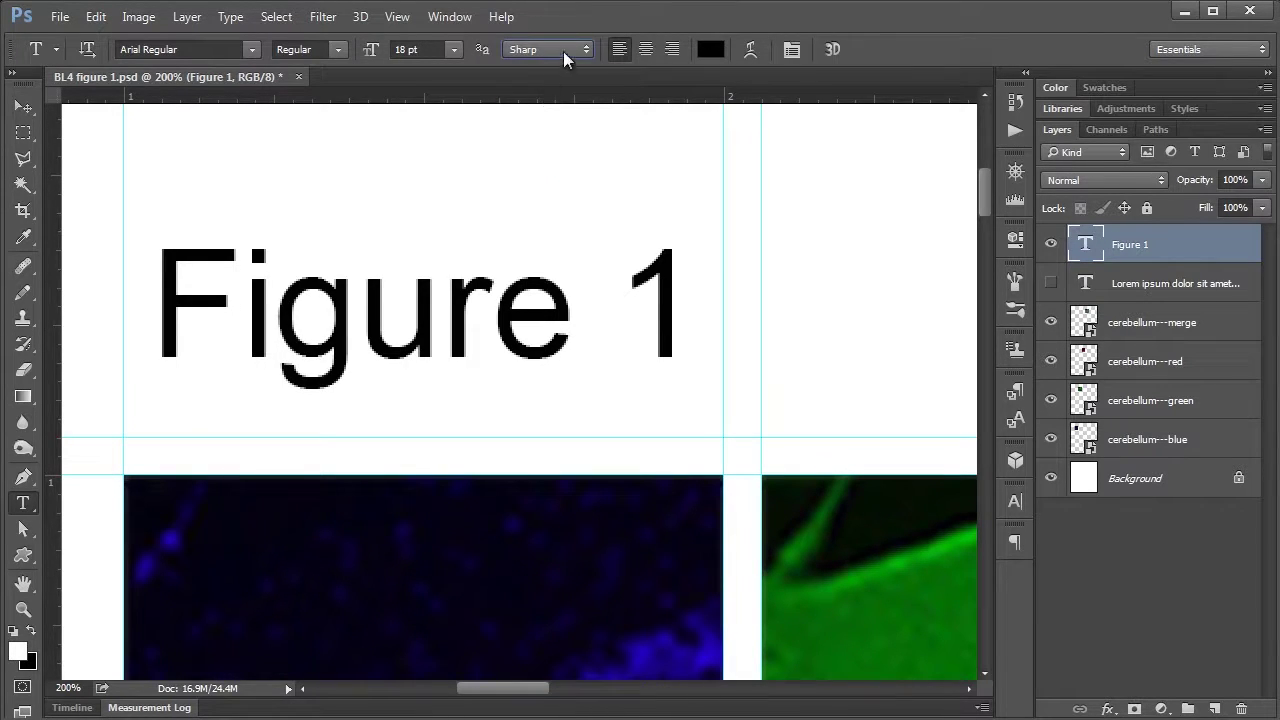
click(563, 51)
click(555, 84)
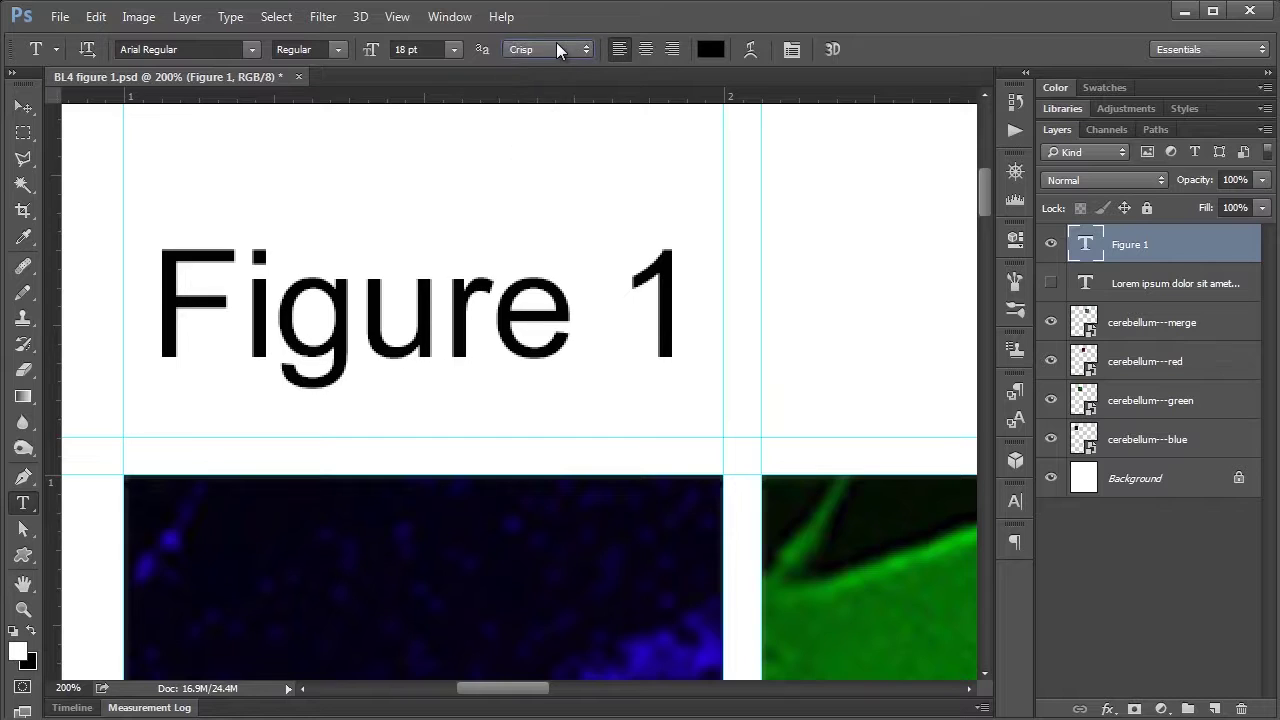
click(556, 49)
click(538, 102)
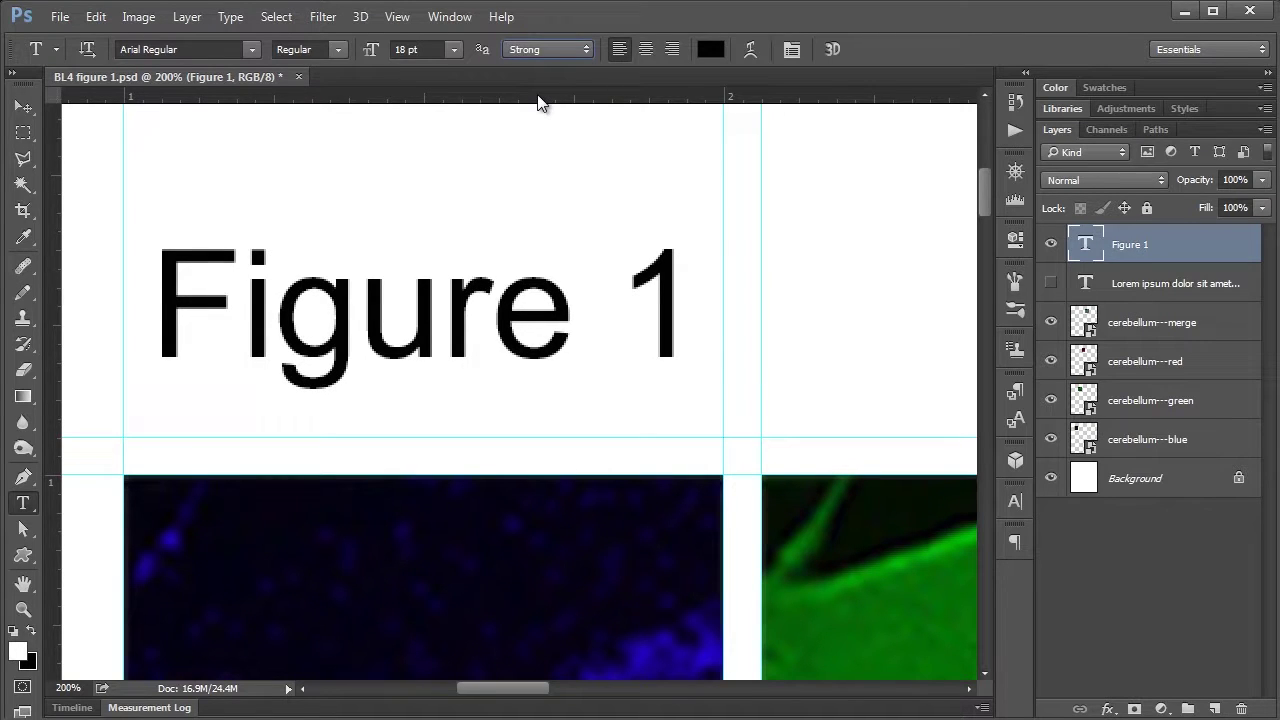
key(ctrl+minus)
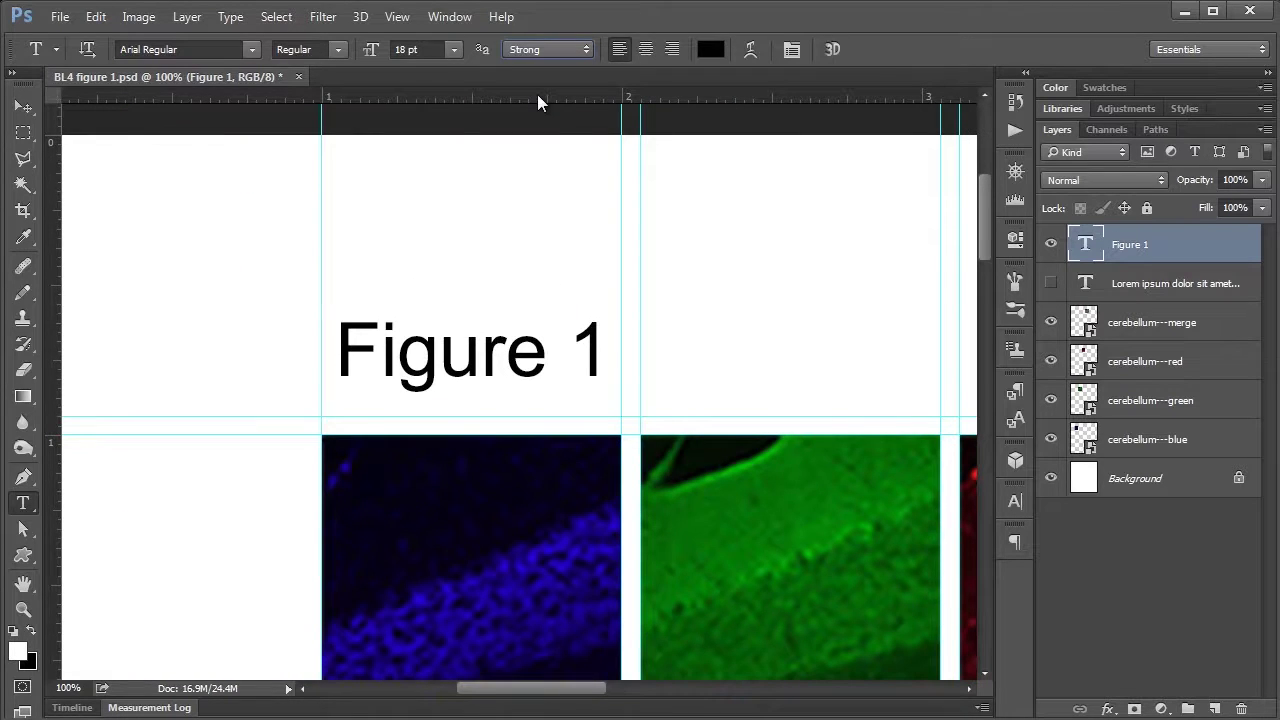
drag(680, 309, 654, 294)
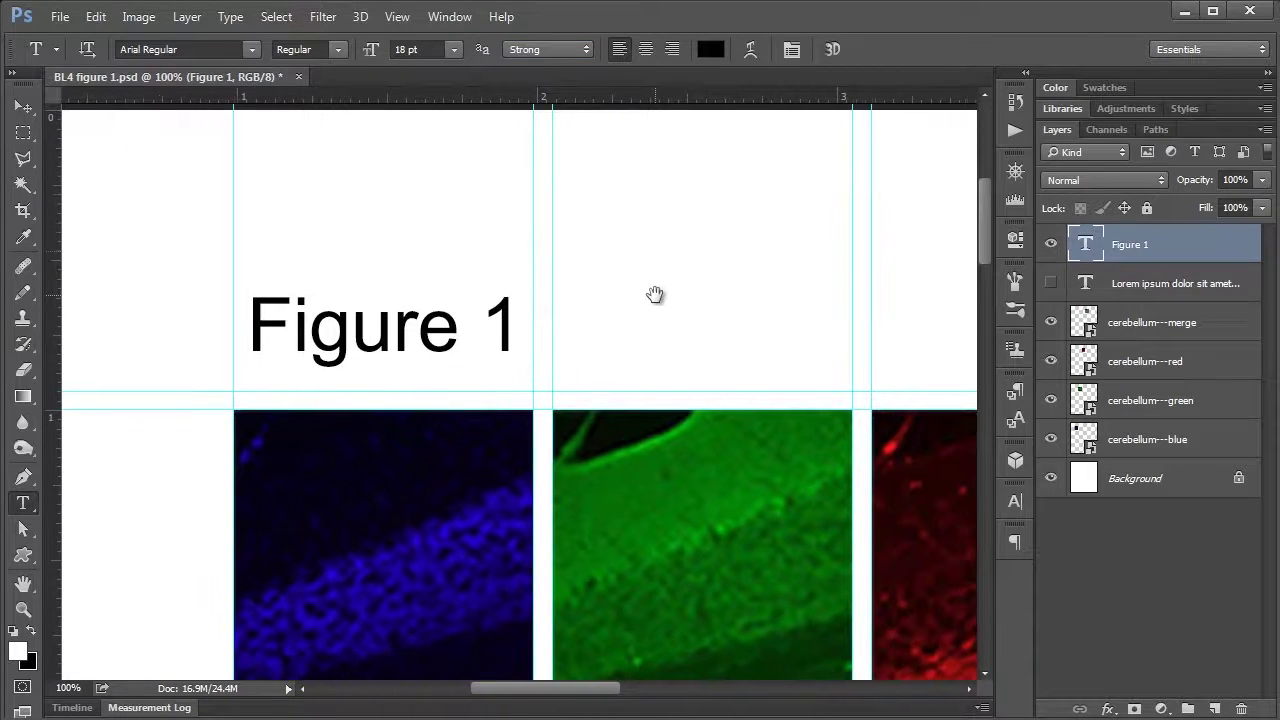
click(711, 52)
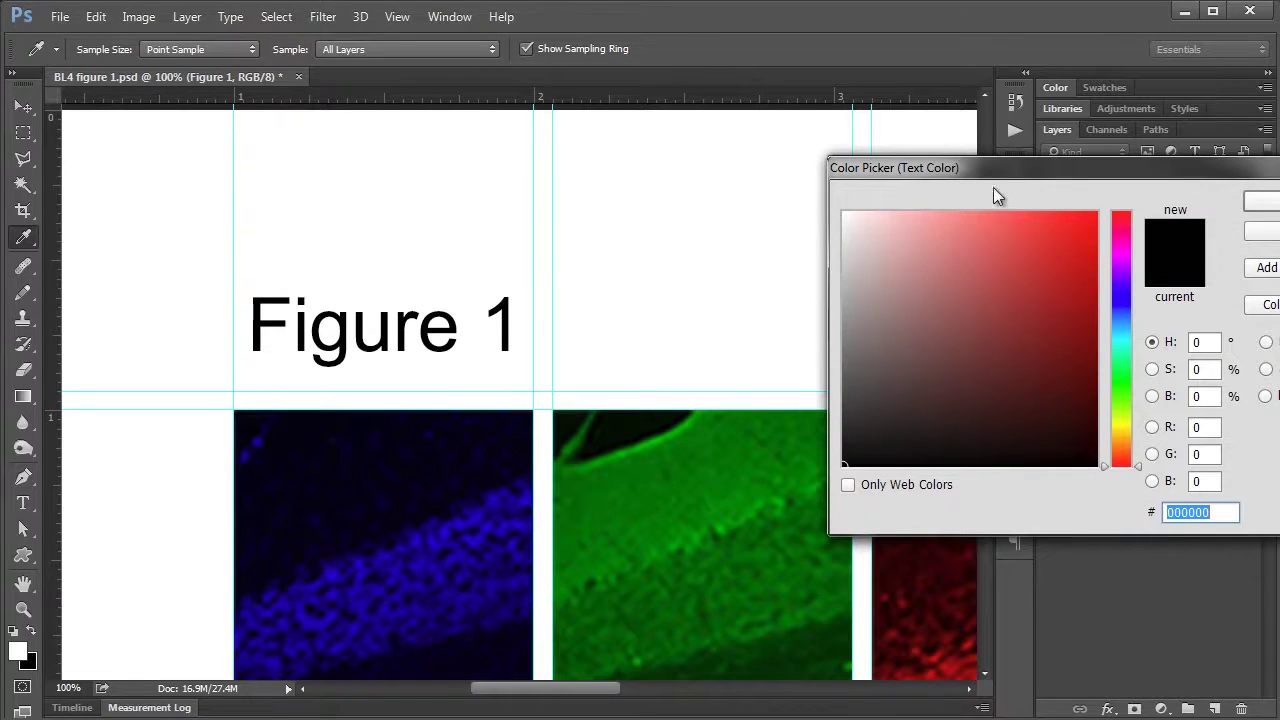
drag(995, 170, 974, 151)
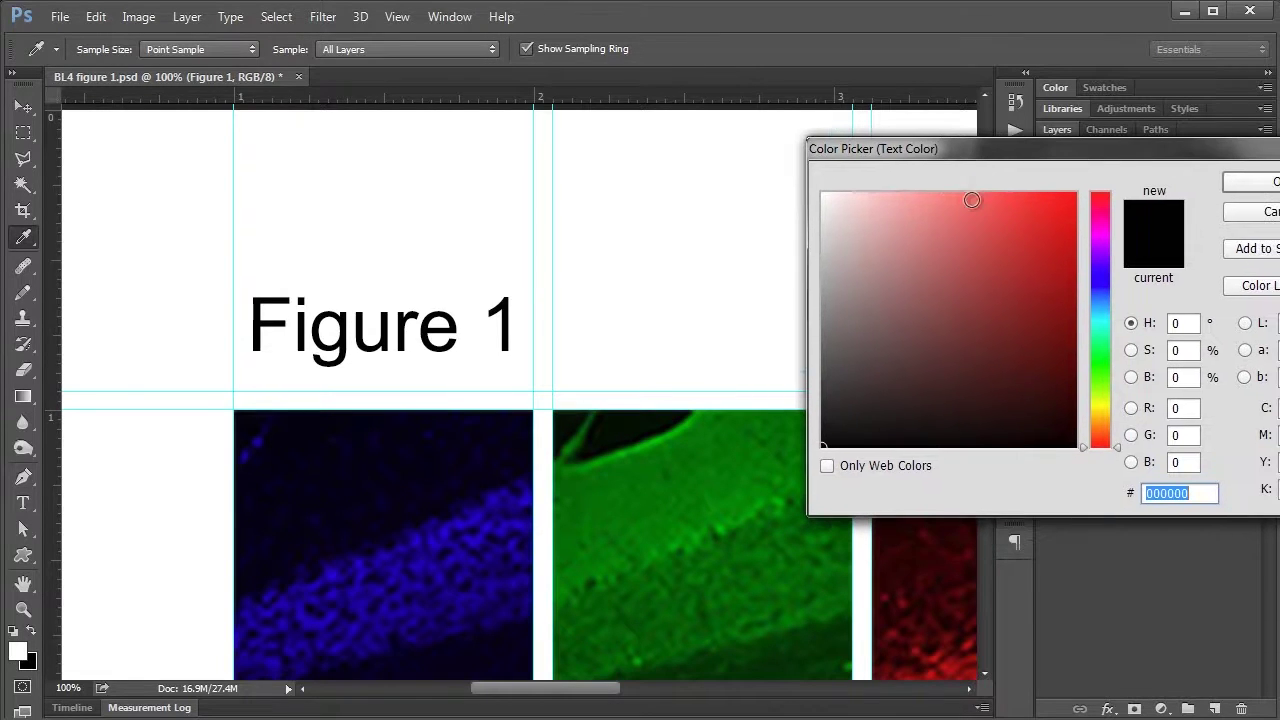
click(503, 502)
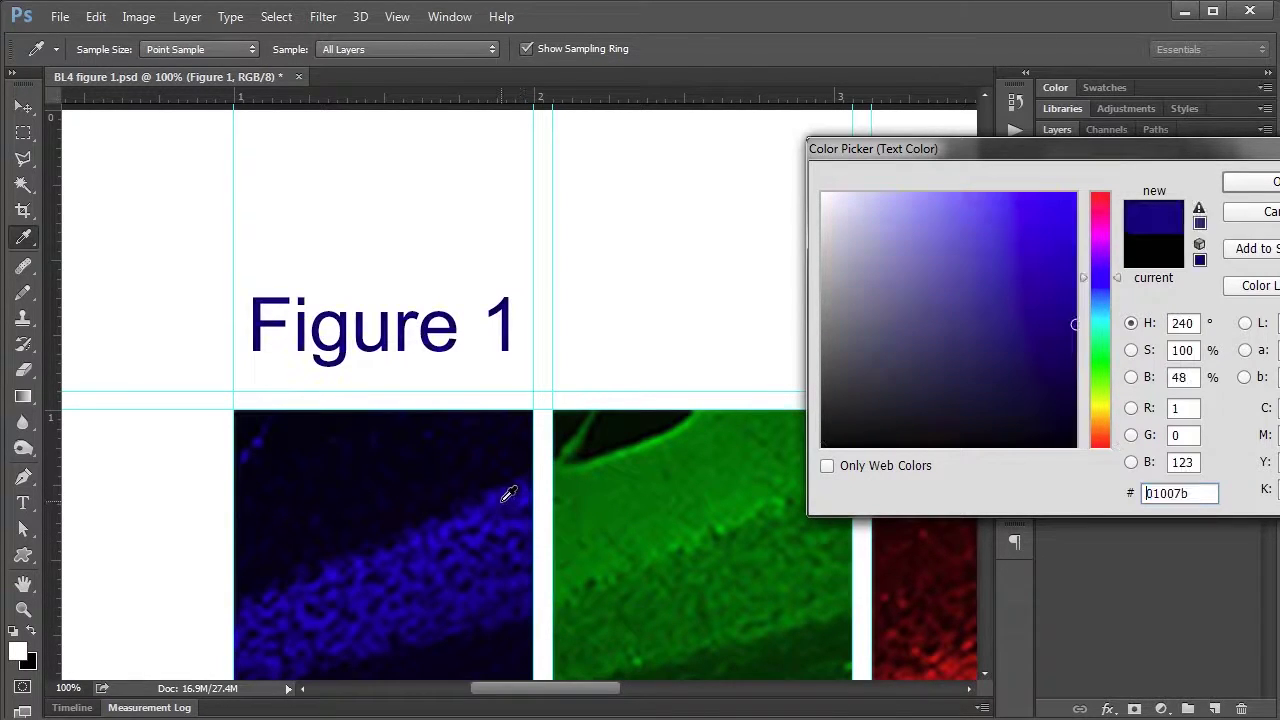
click(372, 557)
click(638, 445)
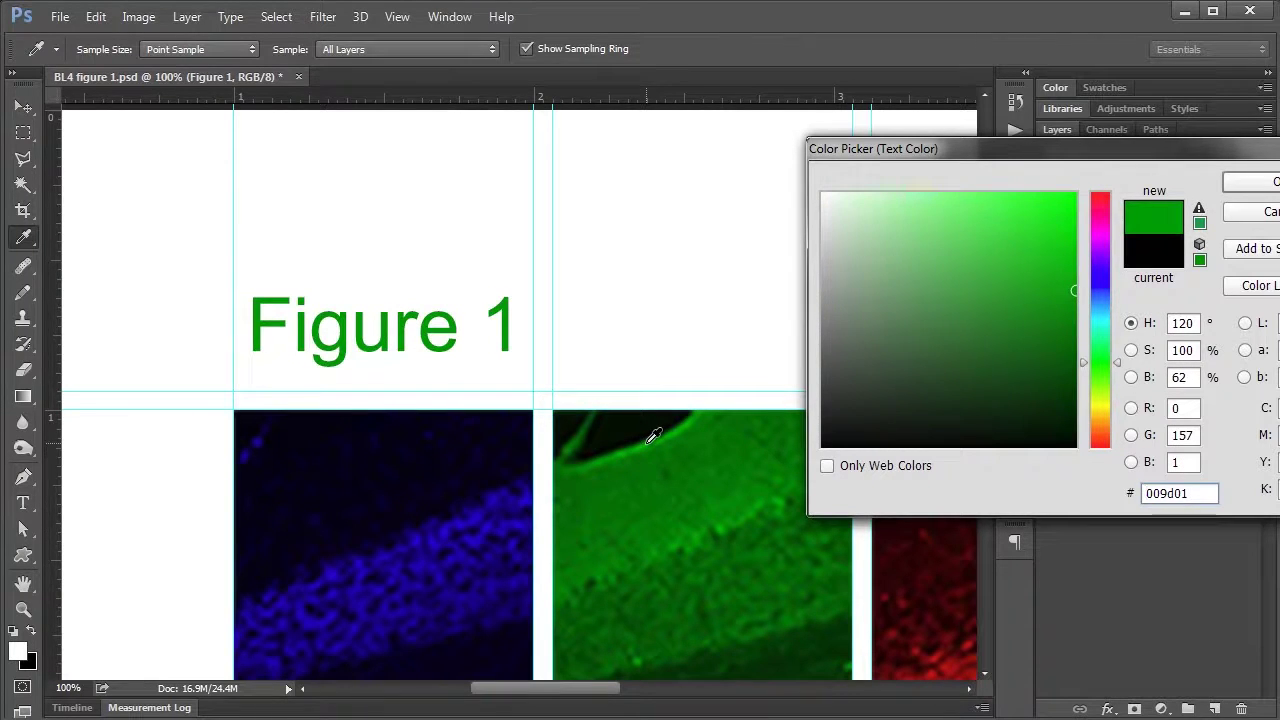
click(662, 500)
click(732, 510)
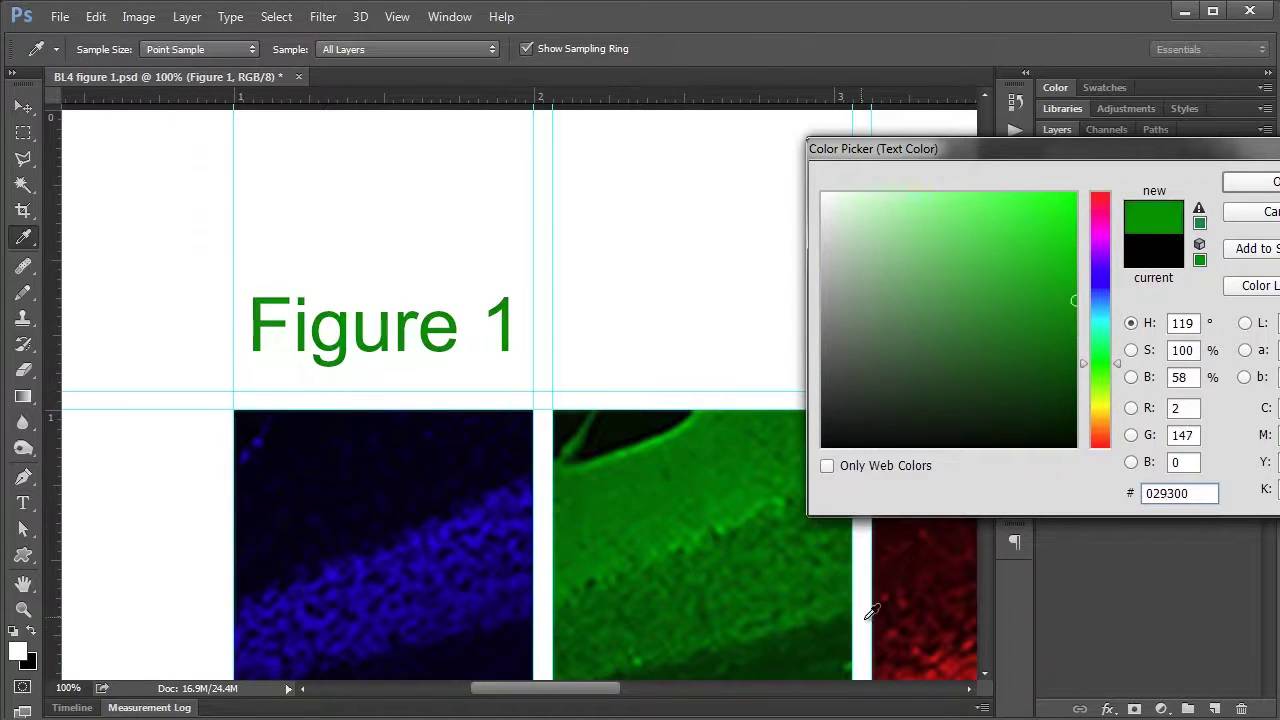
click(936, 645)
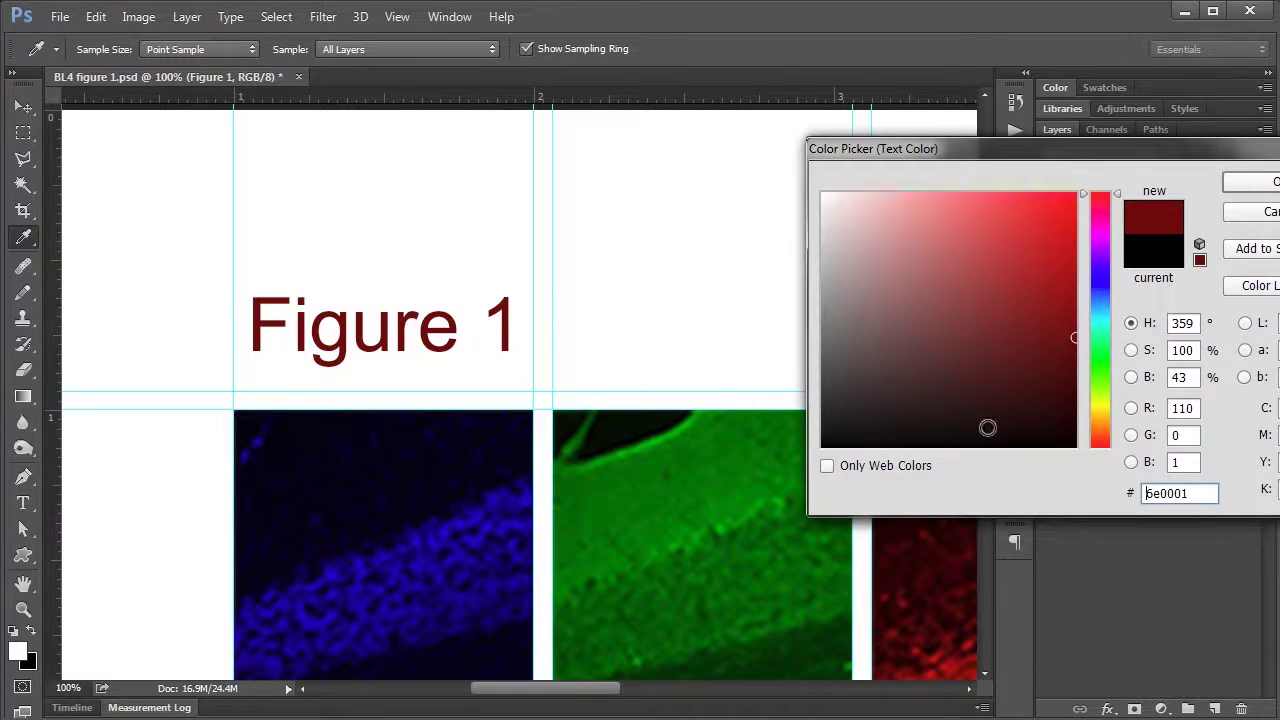
drag(988, 427, 790, 452)
click(1252, 188)
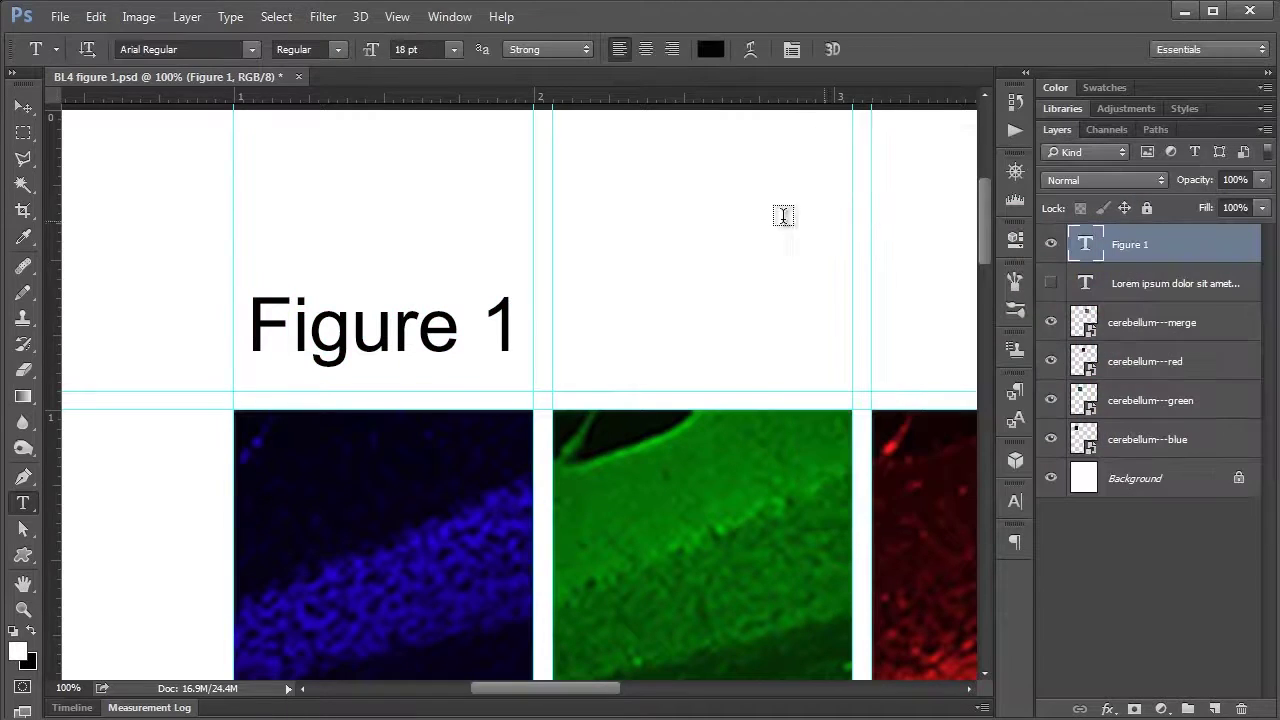
Step: Try Arc, Flag and Bulge warp styles on the Figure 1 title, then apply Arch
click(749, 52)
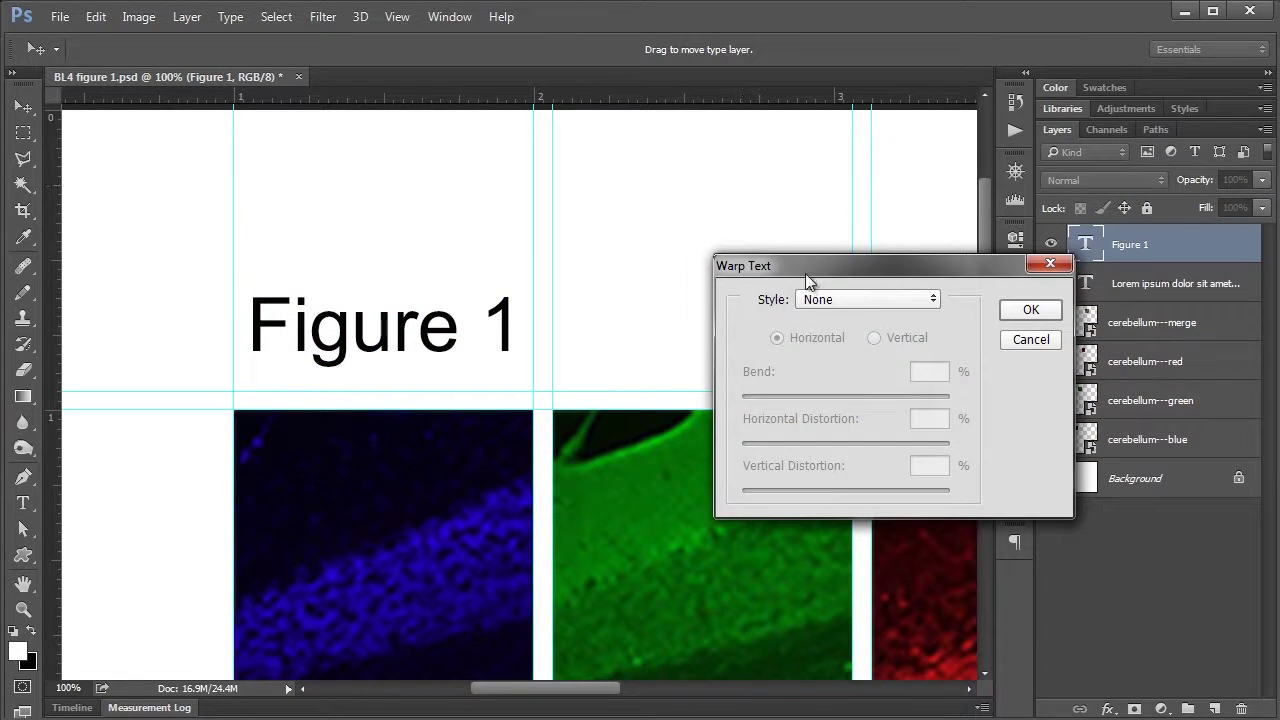
click(855, 298)
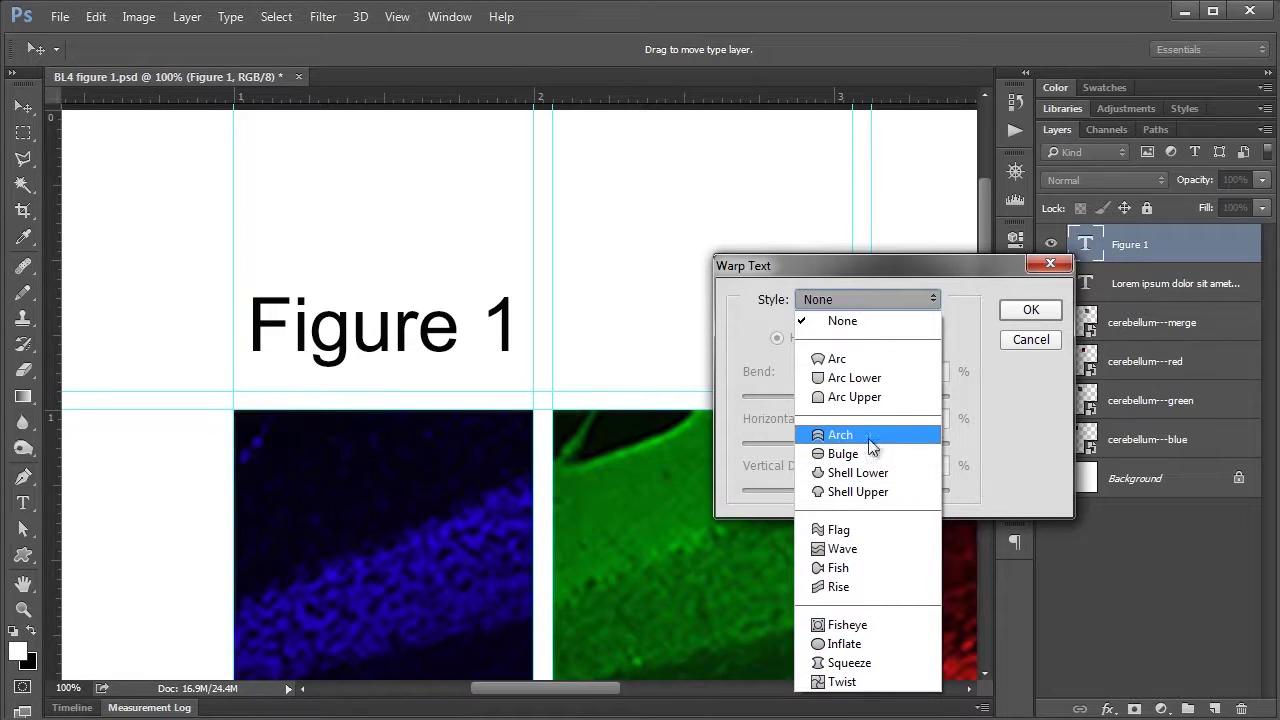
click(863, 358)
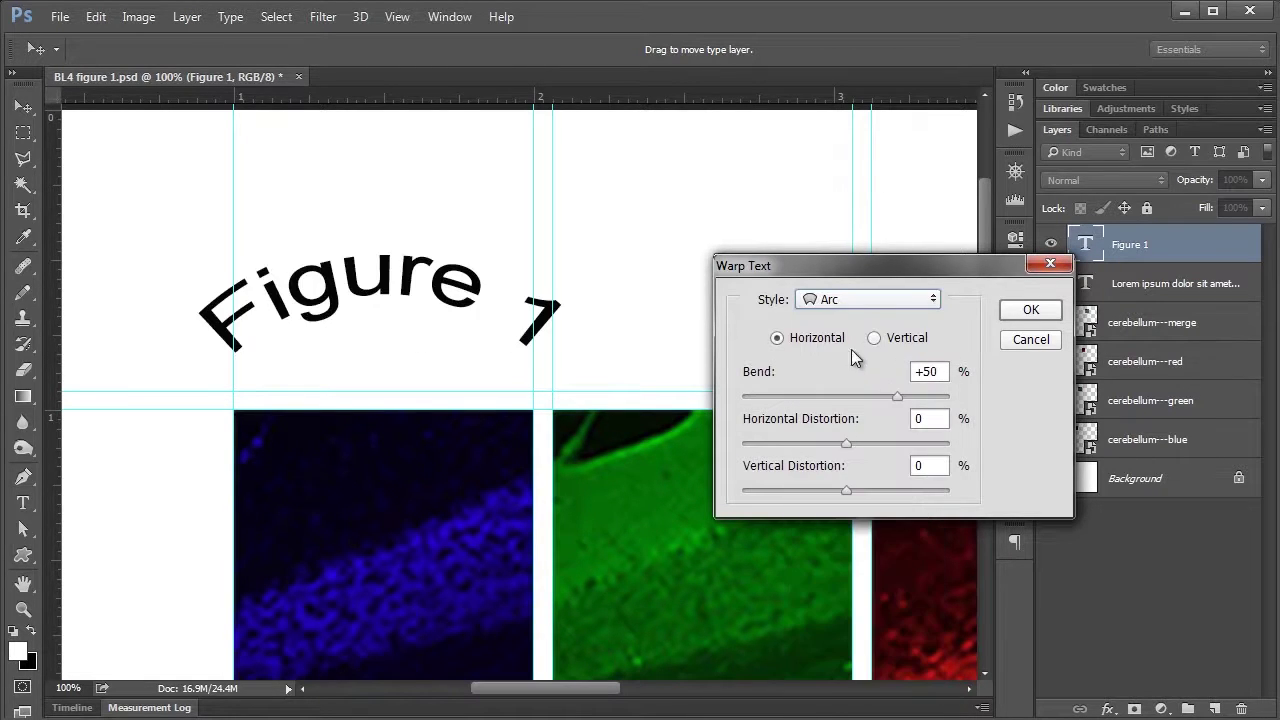
click(865, 299)
click(850, 530)
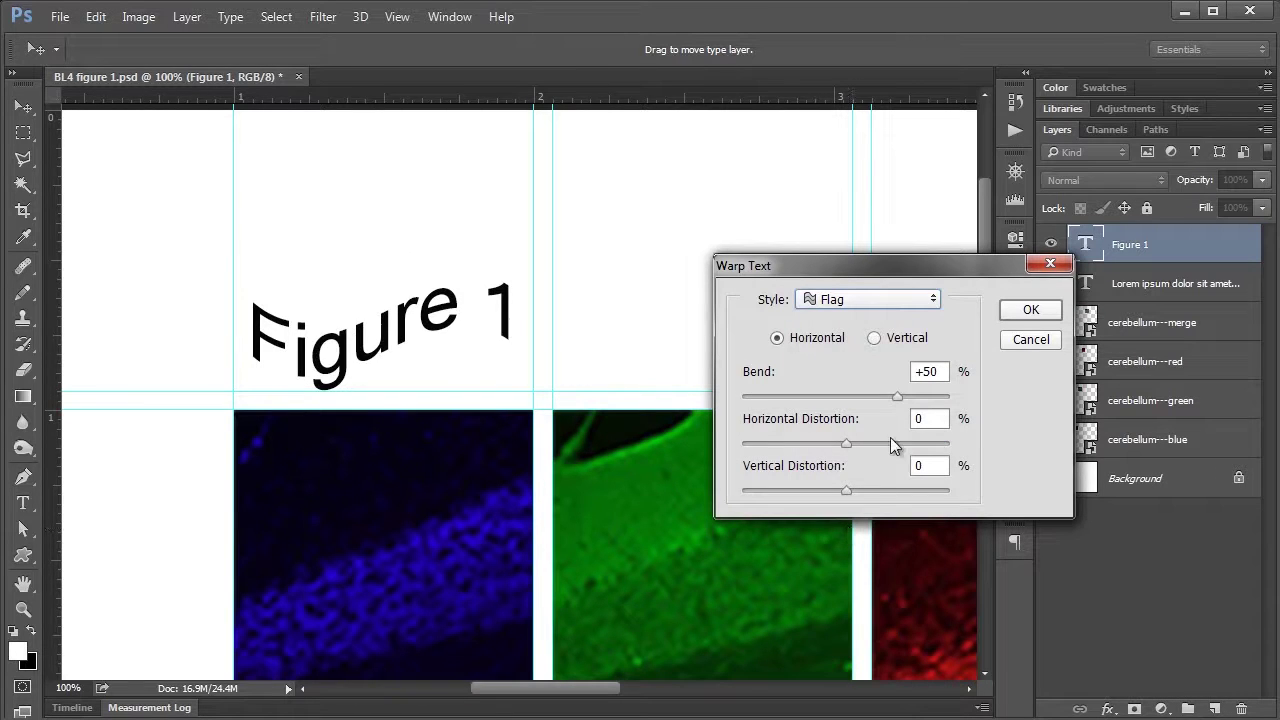
click(921, 304)
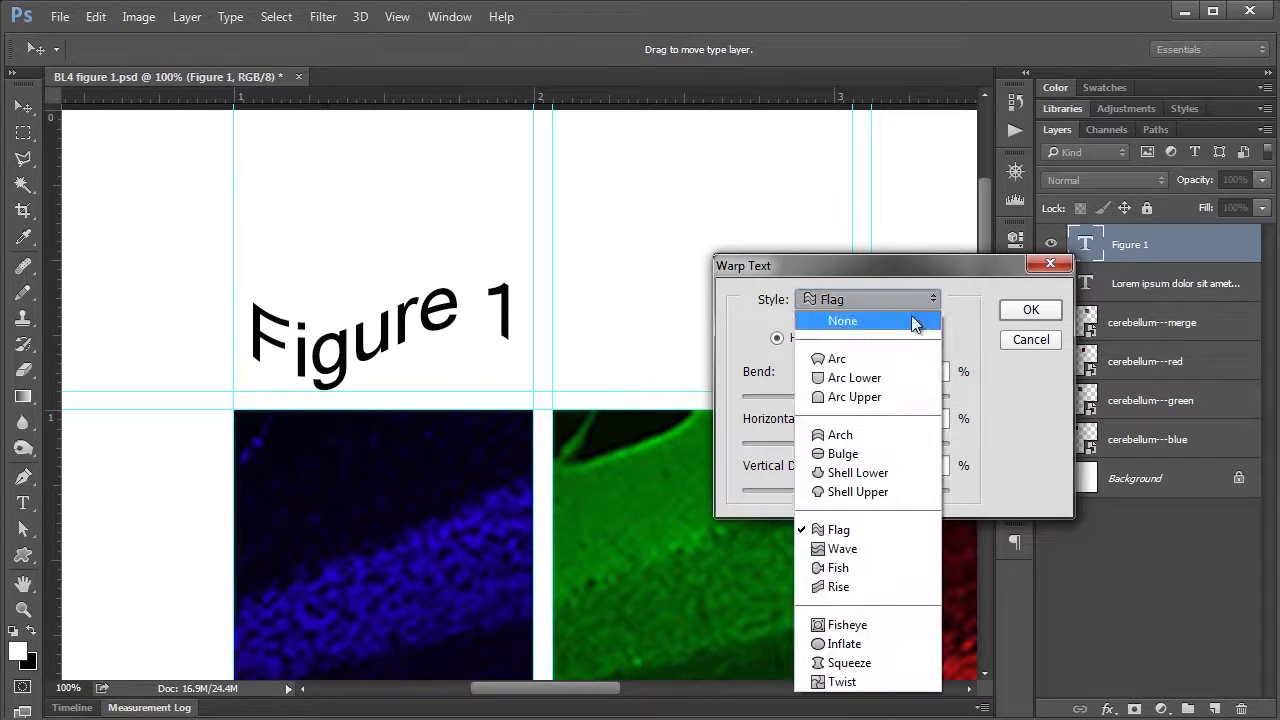
click(888, 458)
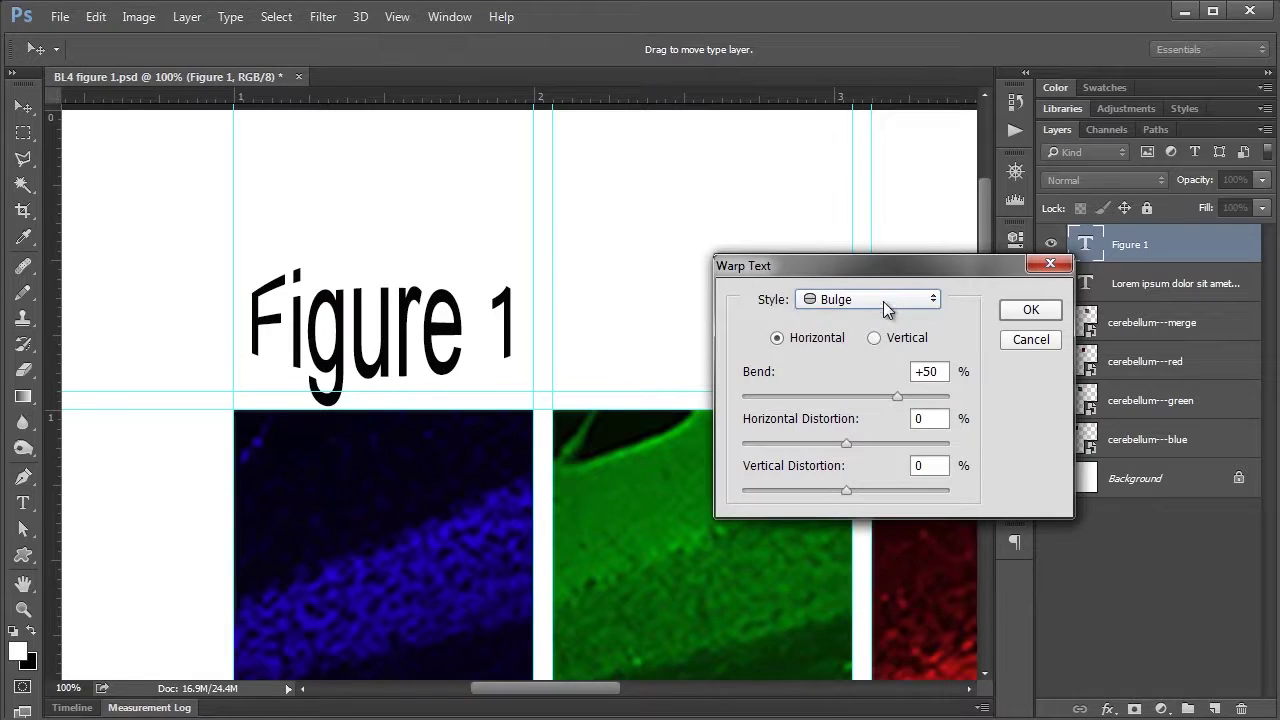
click(883, 301)
click(850, 530)
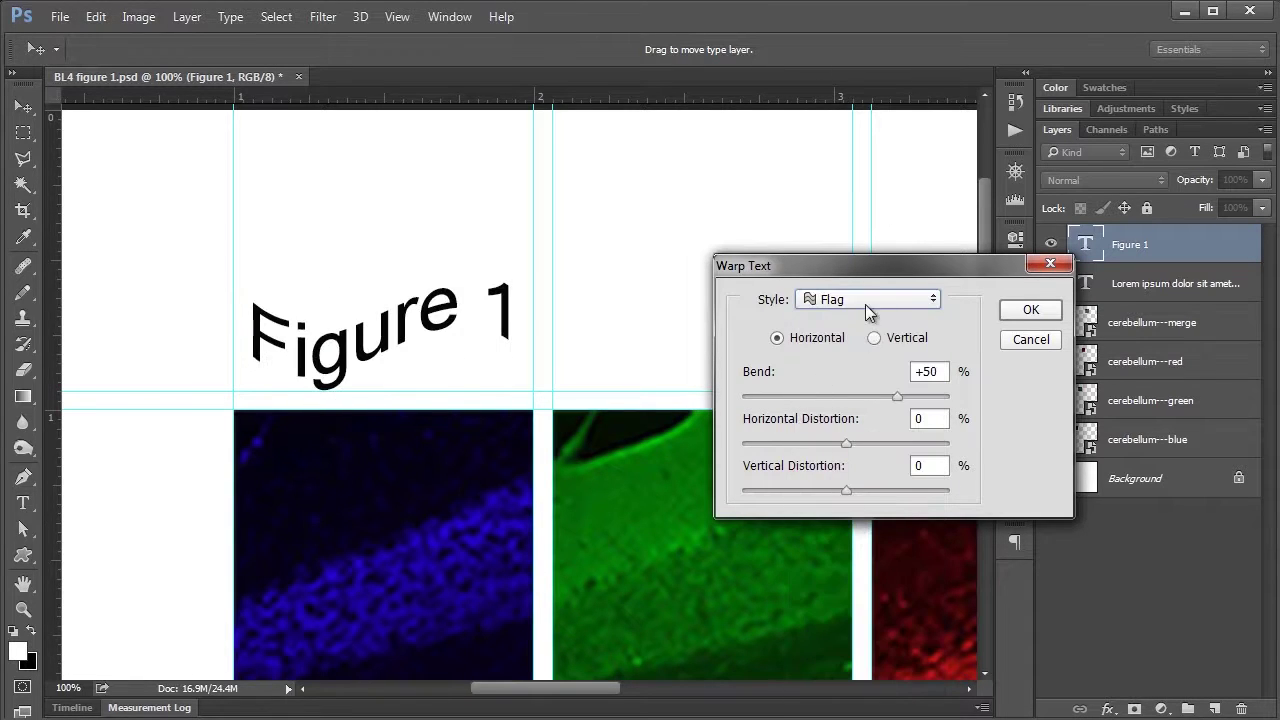
click(865, 304)
click(862, 508)
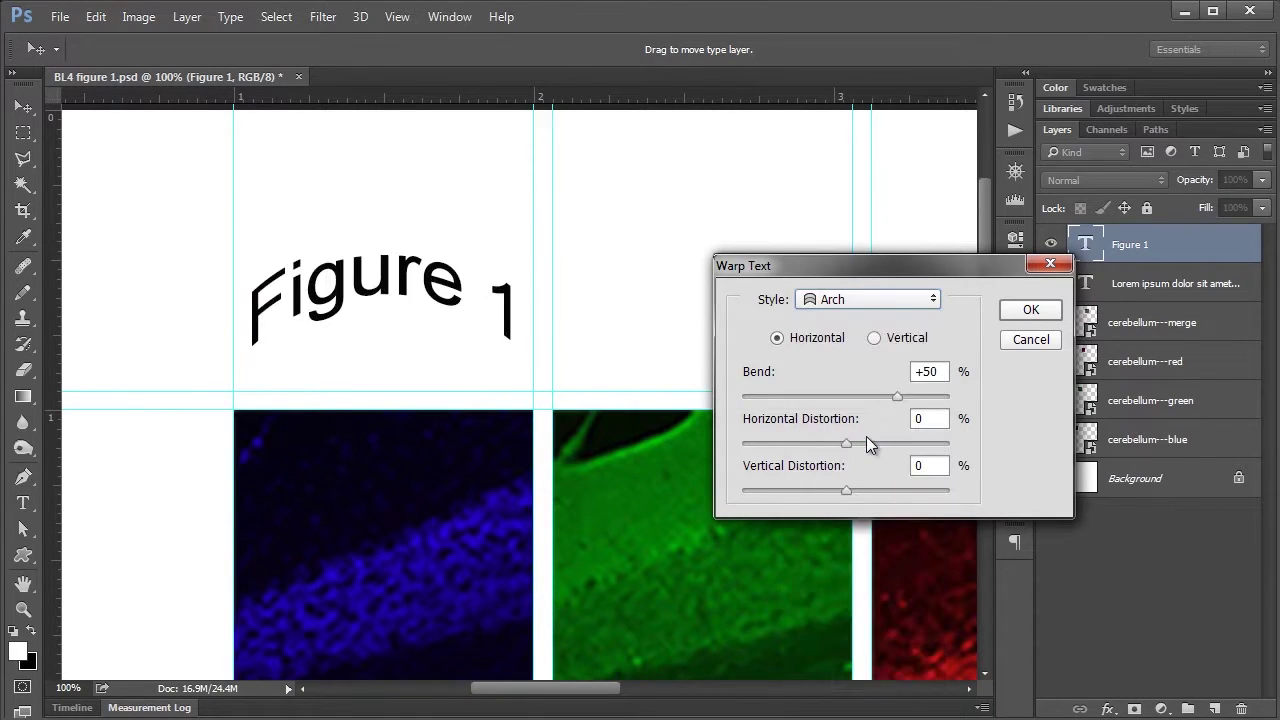
click(1030, 340)
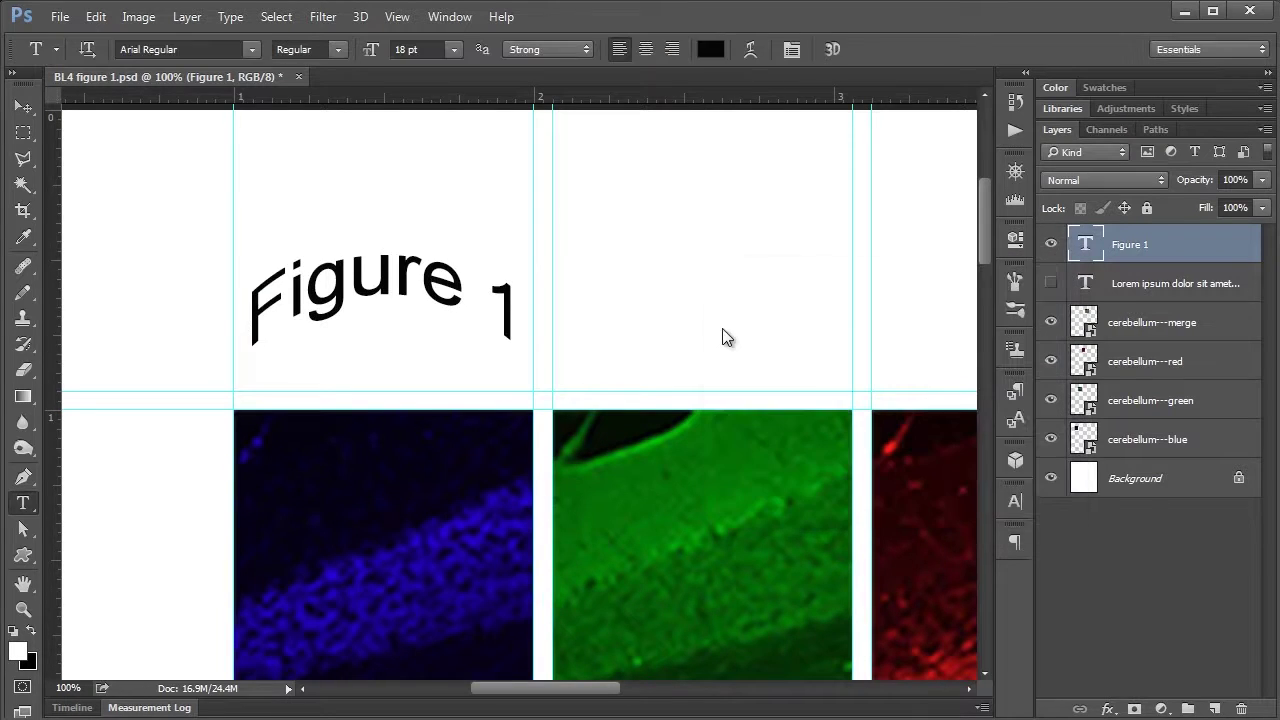
Step: Revert the Arch warp through History and bring up the title's Character panel
click(791, 50)
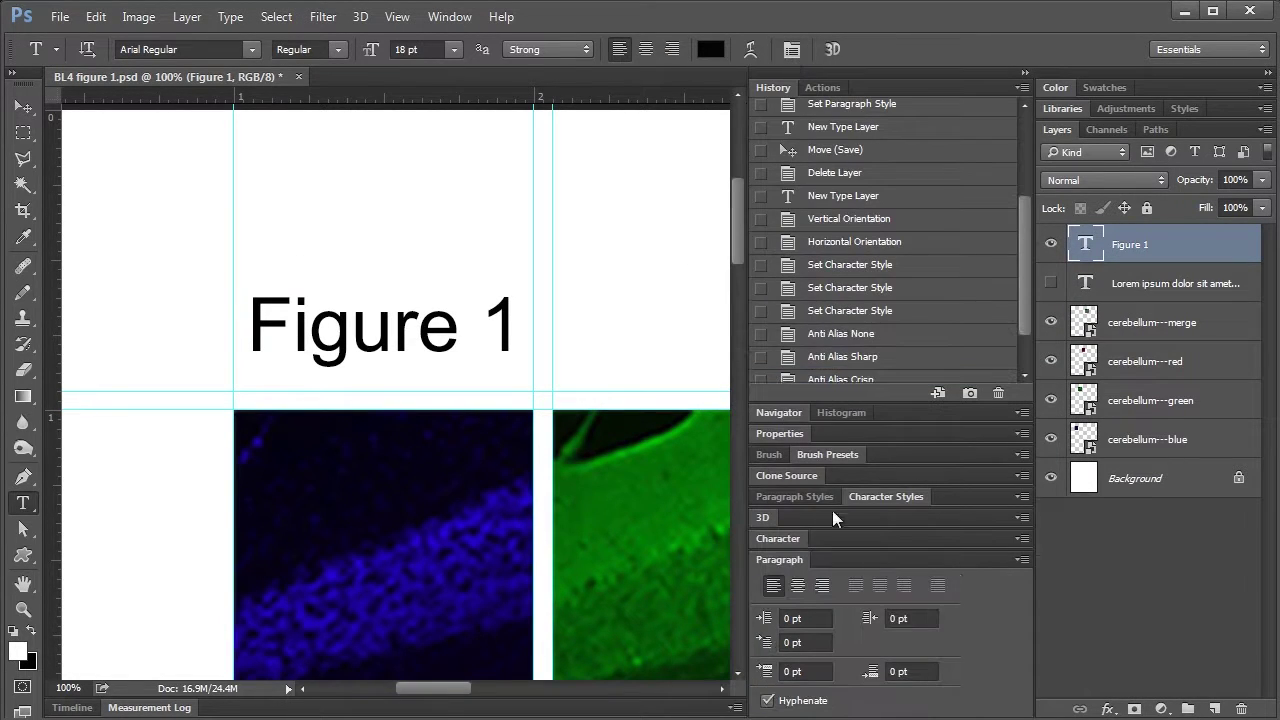
click(1024, 73)
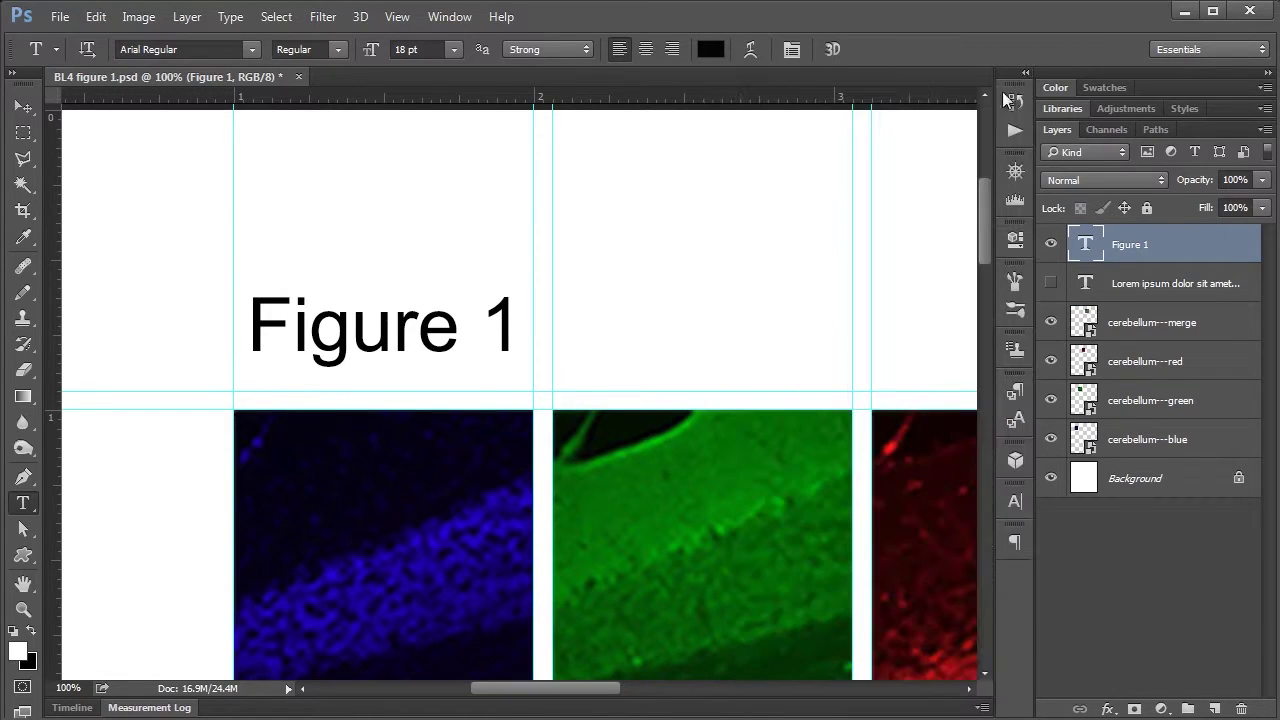
click(1015, 502)
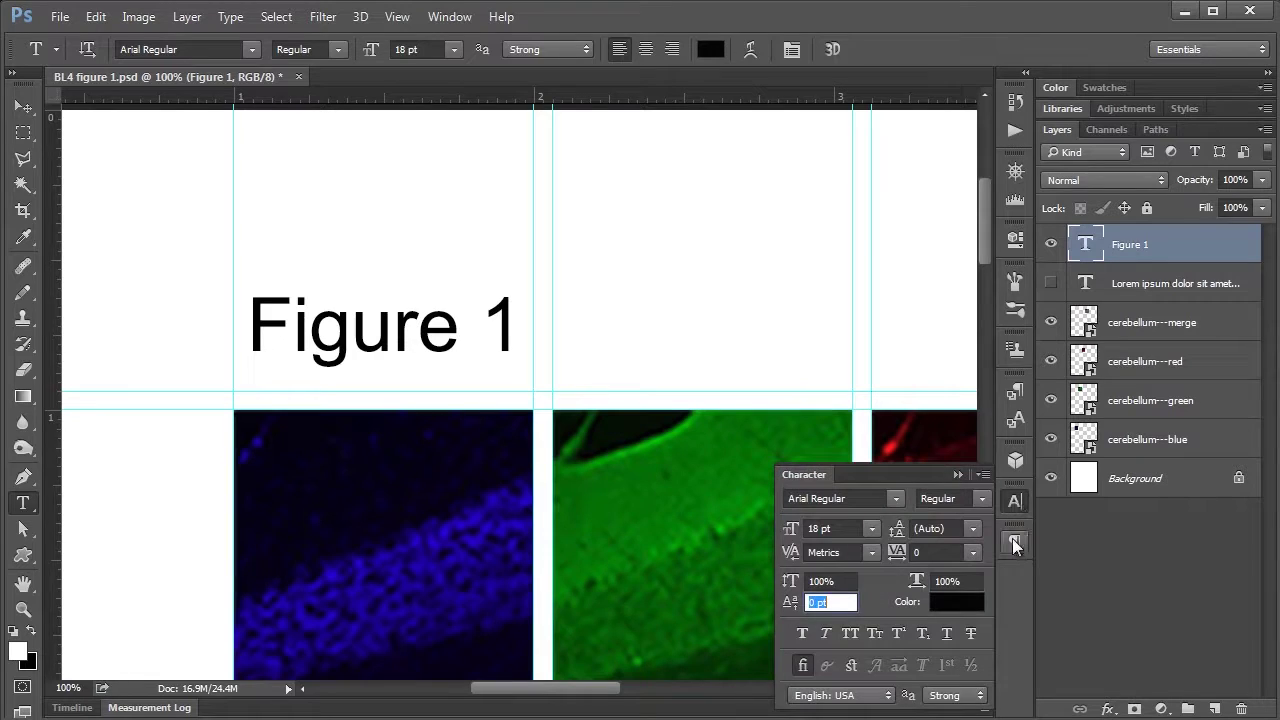
click(1015, 541)
click(1013, 503)
click(969, 555)
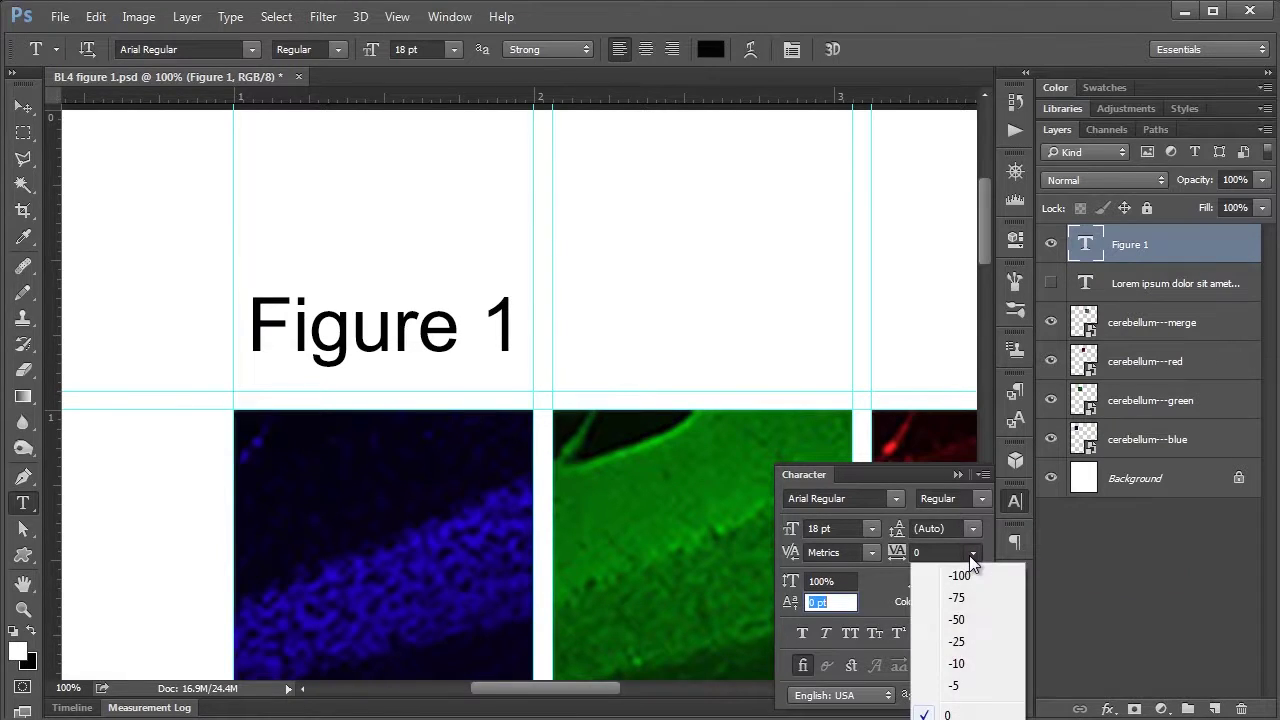
Step: Try tracking values 75 and 100 on the heading, then set tracking back to 0
click(969, 555)
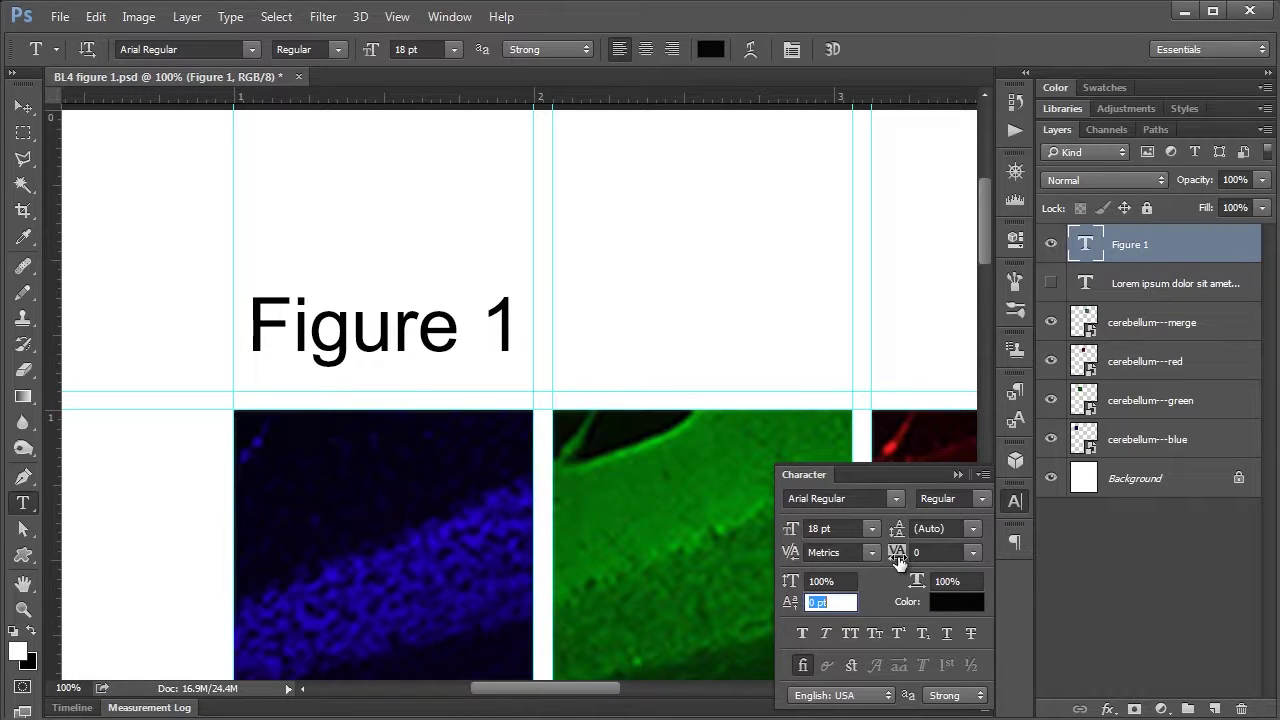
click(969, 555)
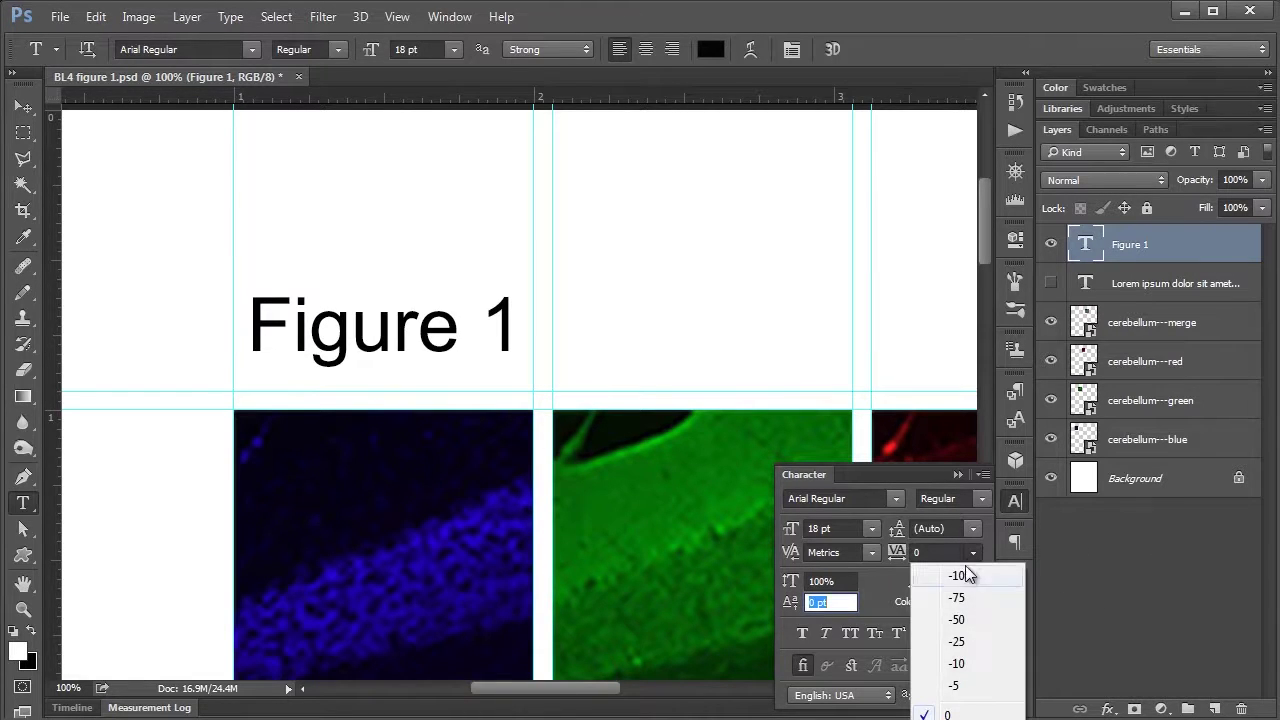
key(Down)
key(Down)
key(Down)
key(Down)
key(Down)
key(Return)
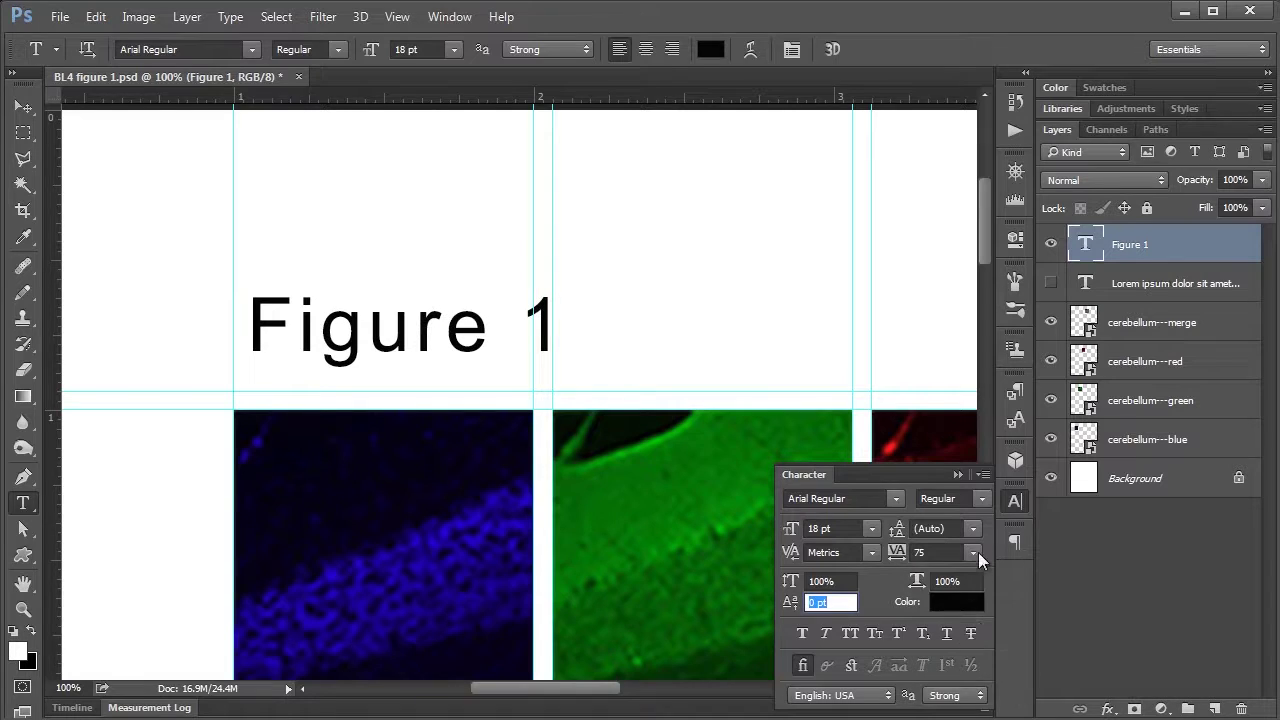
click(977, 550)
key(Down)
key(Return)
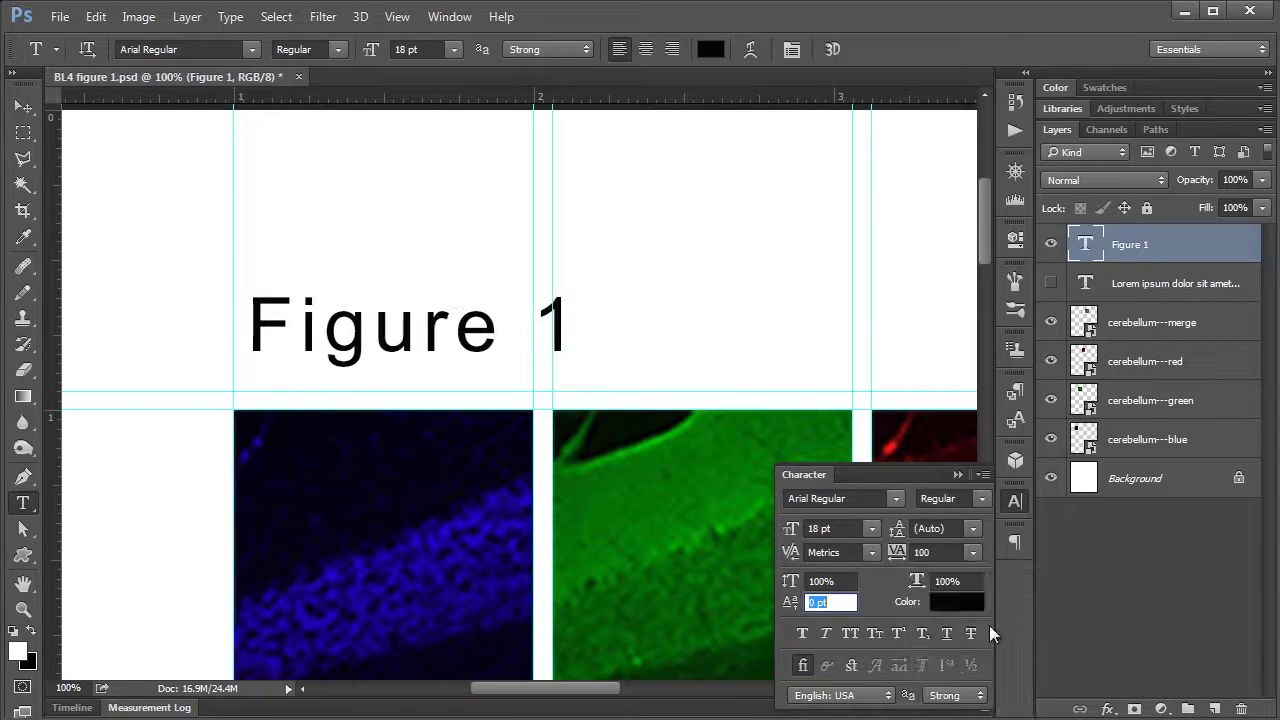
click(972, 552)
click(928, 670)
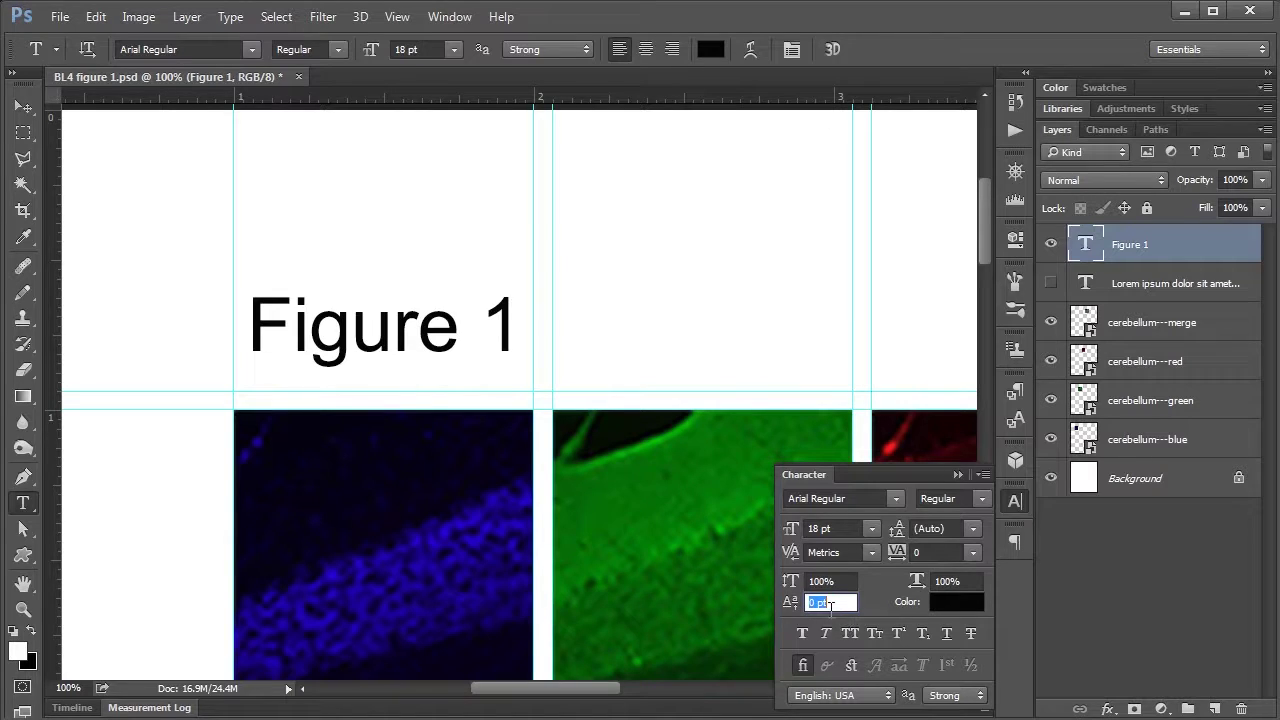
Step: Try a 9 pt baseline shift on the heading, then scrub the shift back down
text(9)
key(Return)
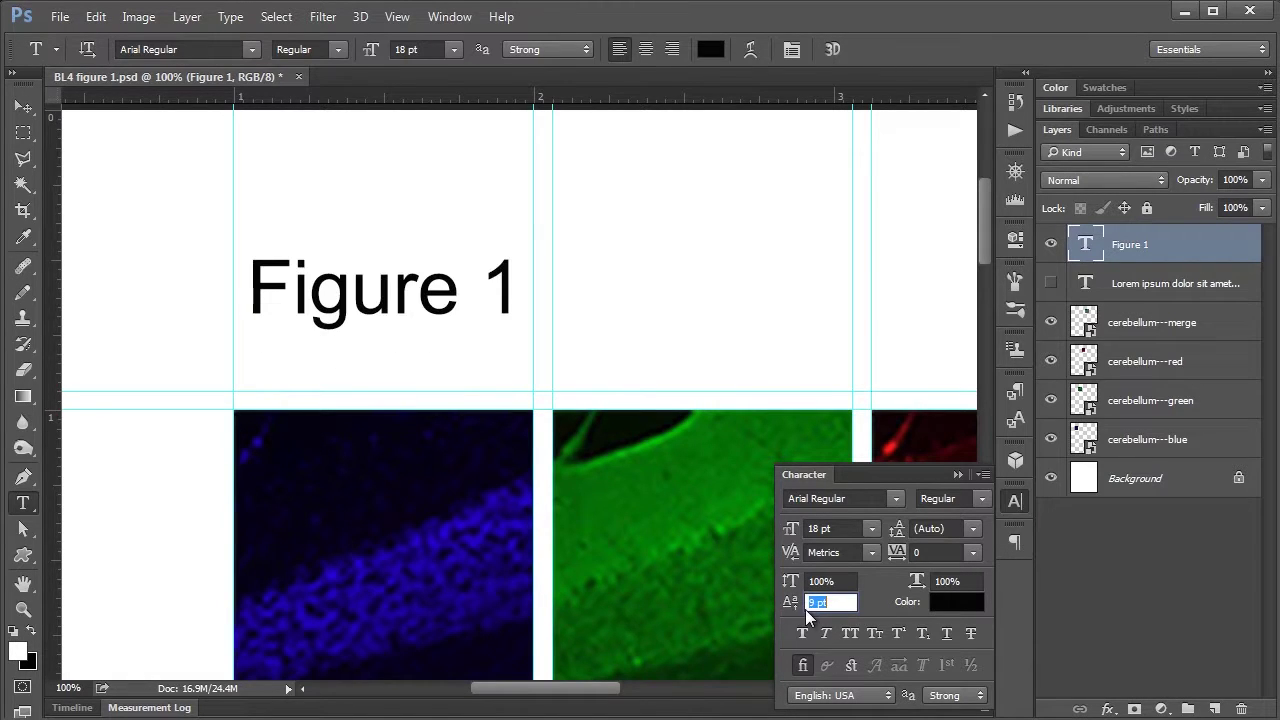
drag(783, 606, 784, 611)
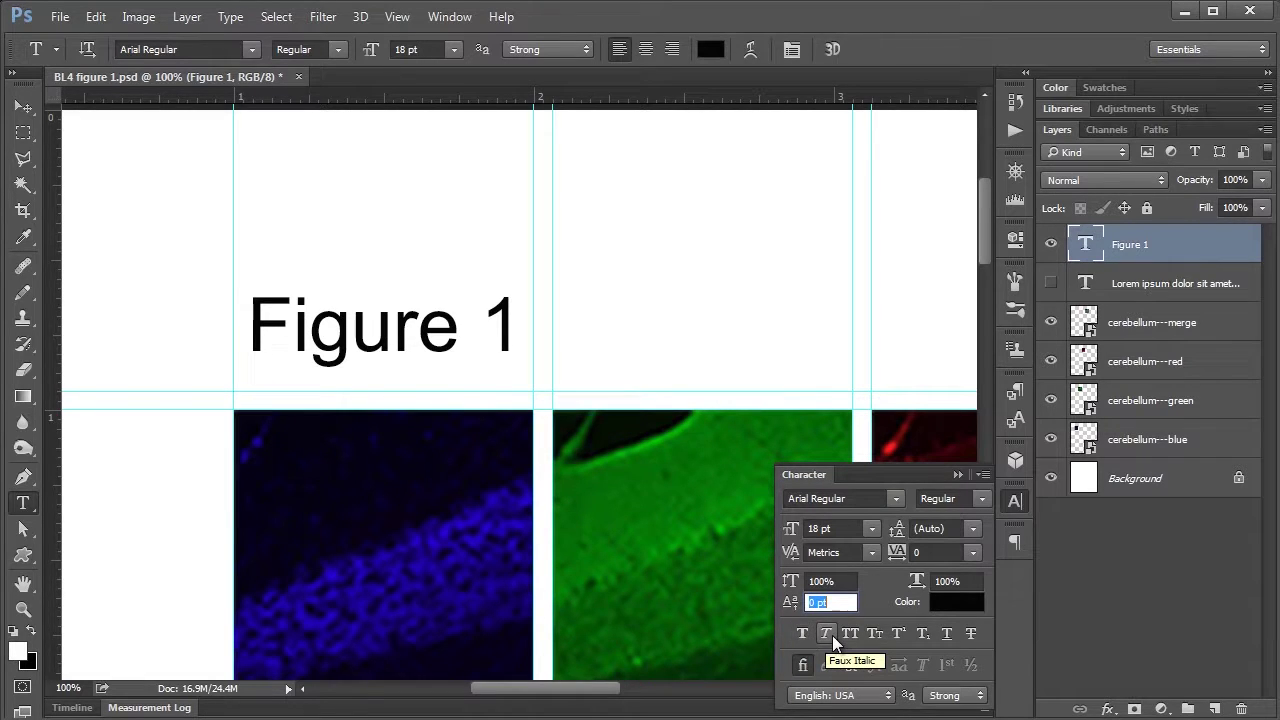
Step: Keep the Regular font style and toggle Faux Bold and Faux Italic on and off
click(978, 513)
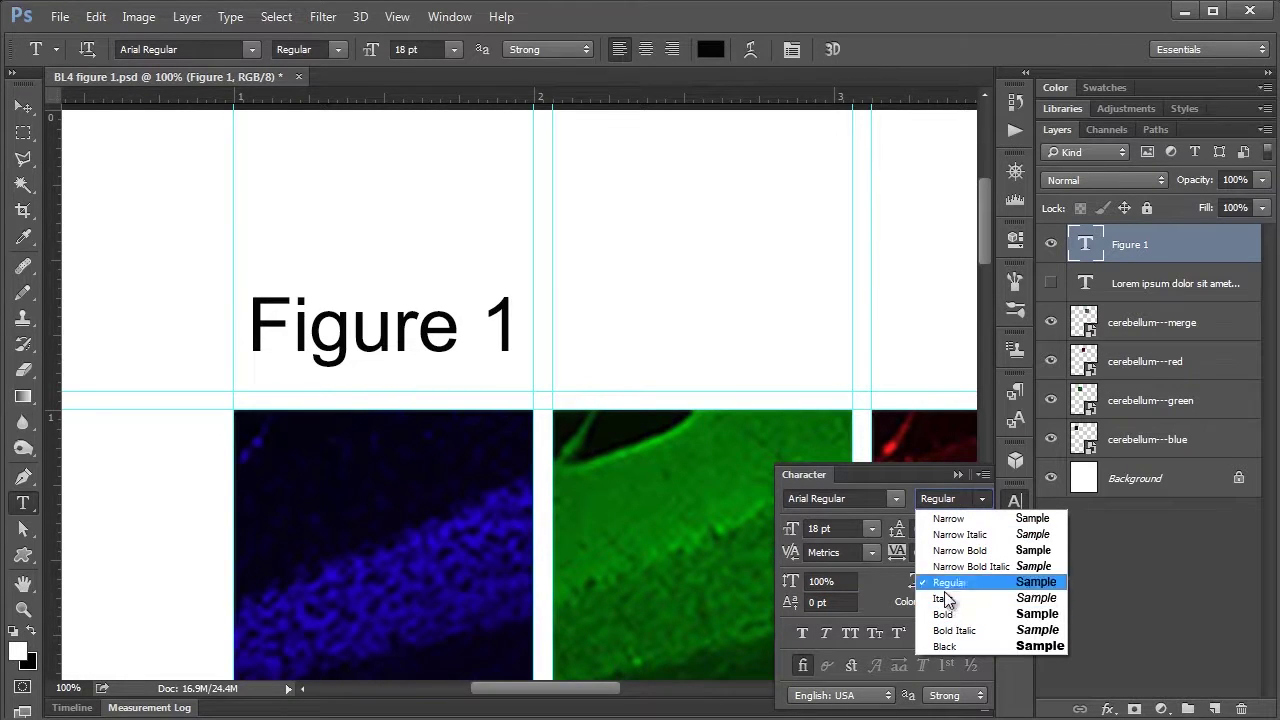
click(980, 499)
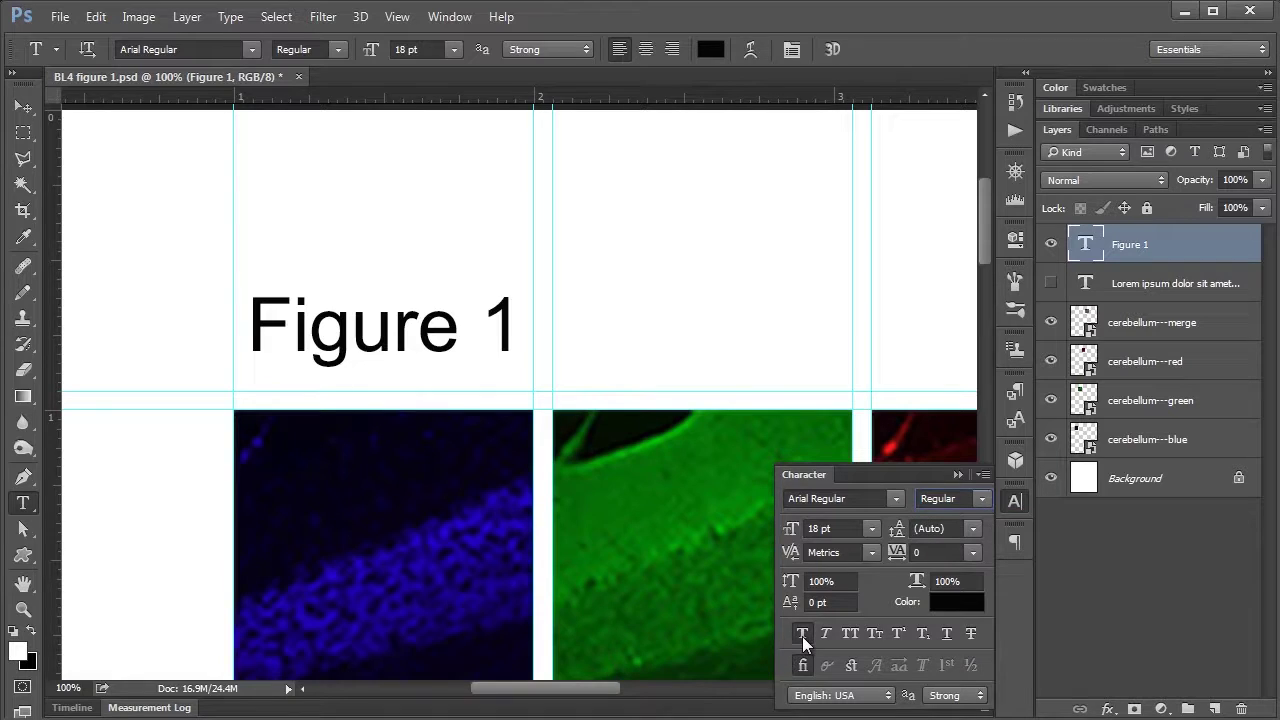
click(802, 634)
click(825, 634)
click(800, 633)
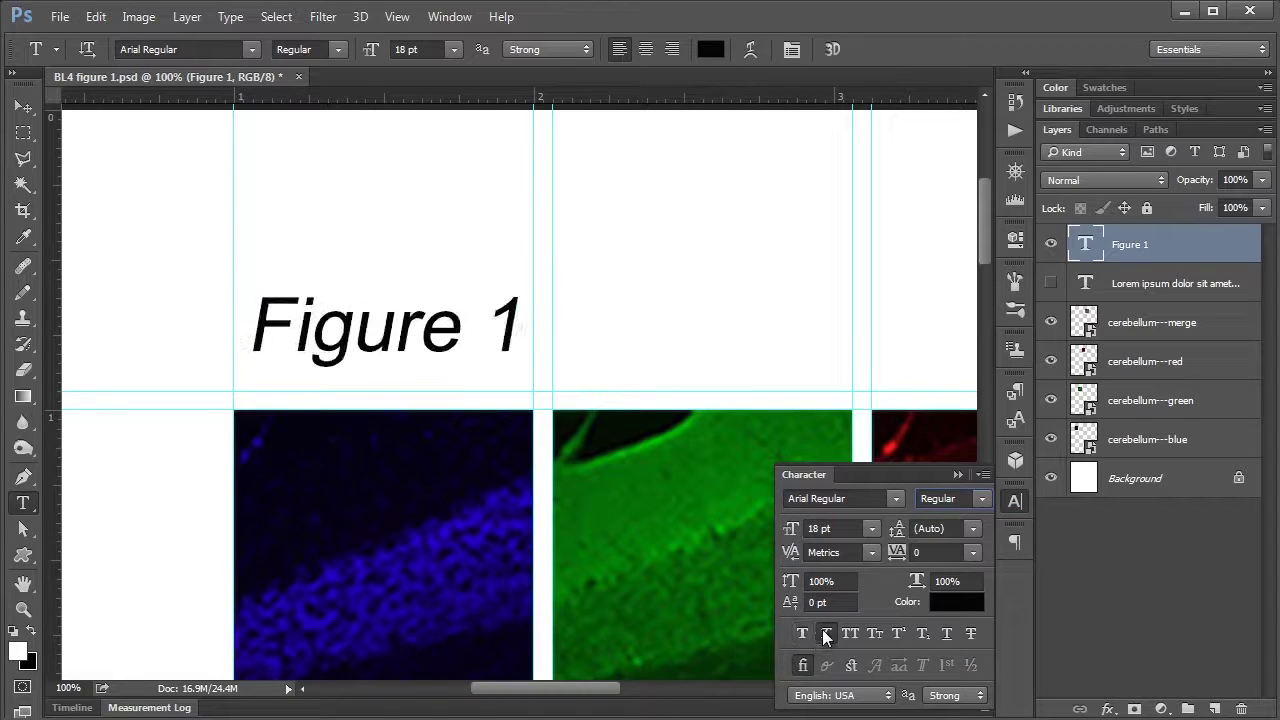
click(824, 633)
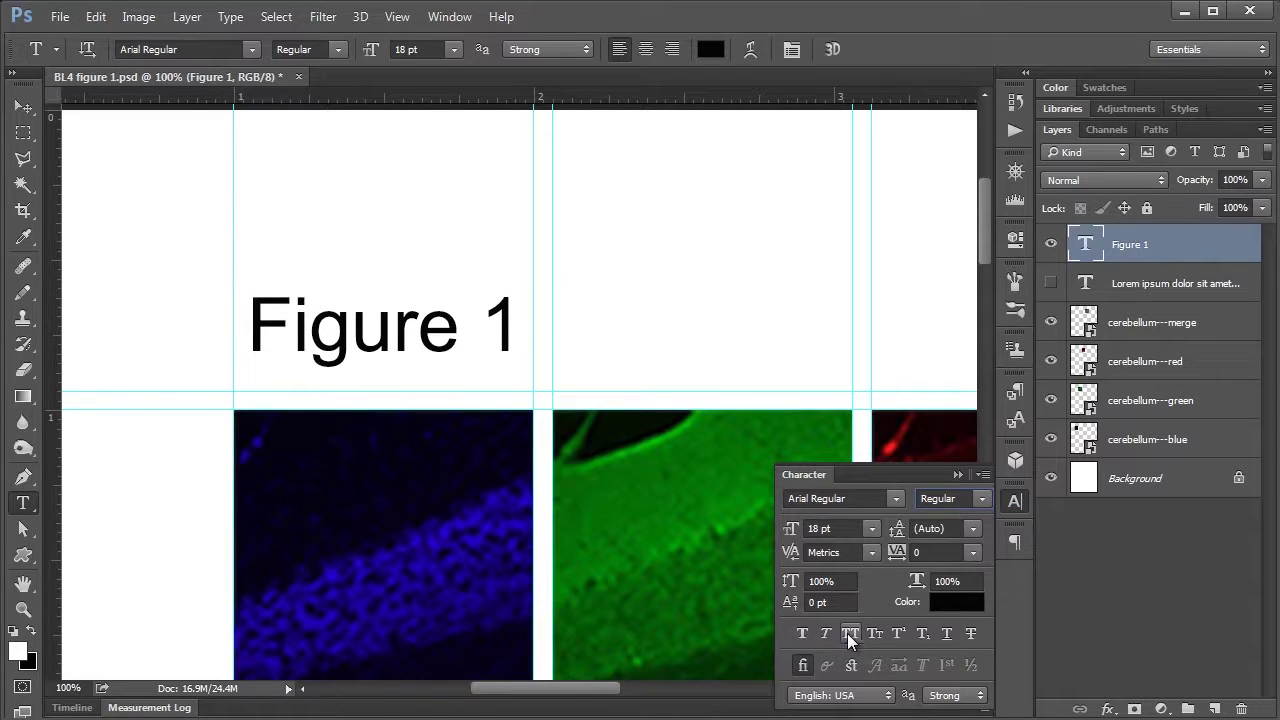
Step: Try All Caps, superscript, subscript, underline and strikethrough, leaving the heading in Small Caps
click(849, 634)
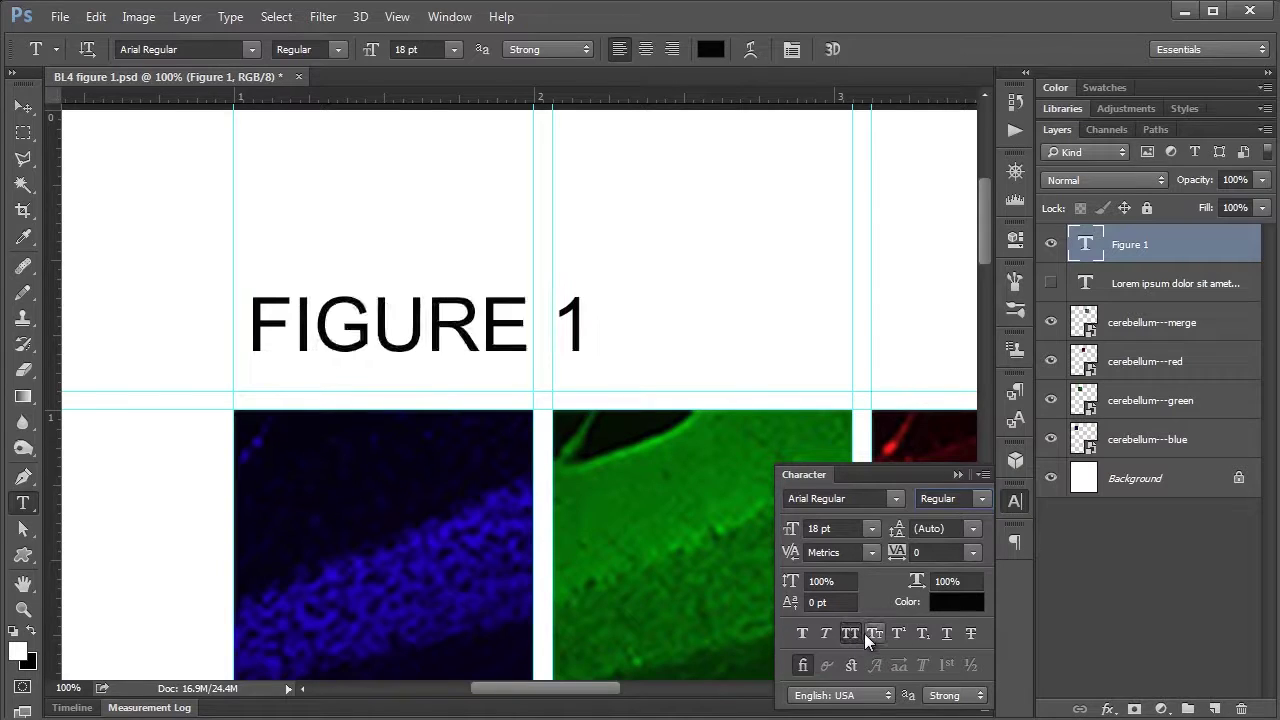
click(874, 633)
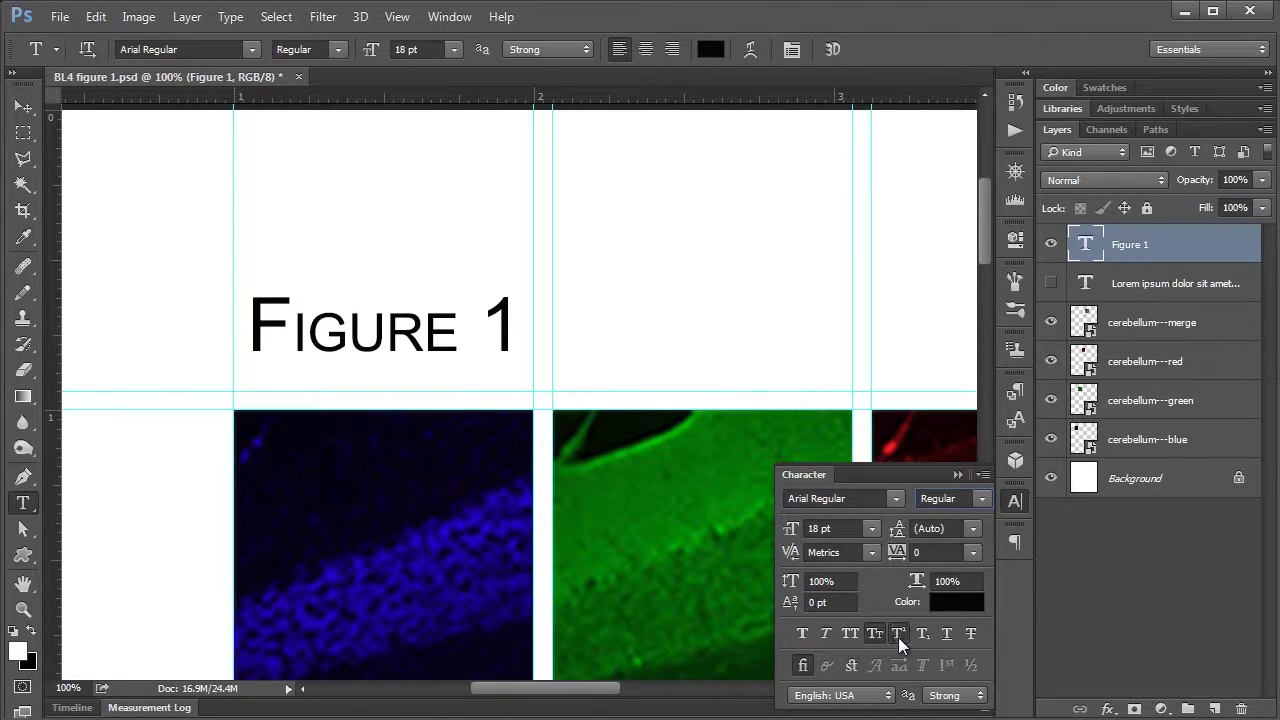
click(898, 634)
click(923, 633)
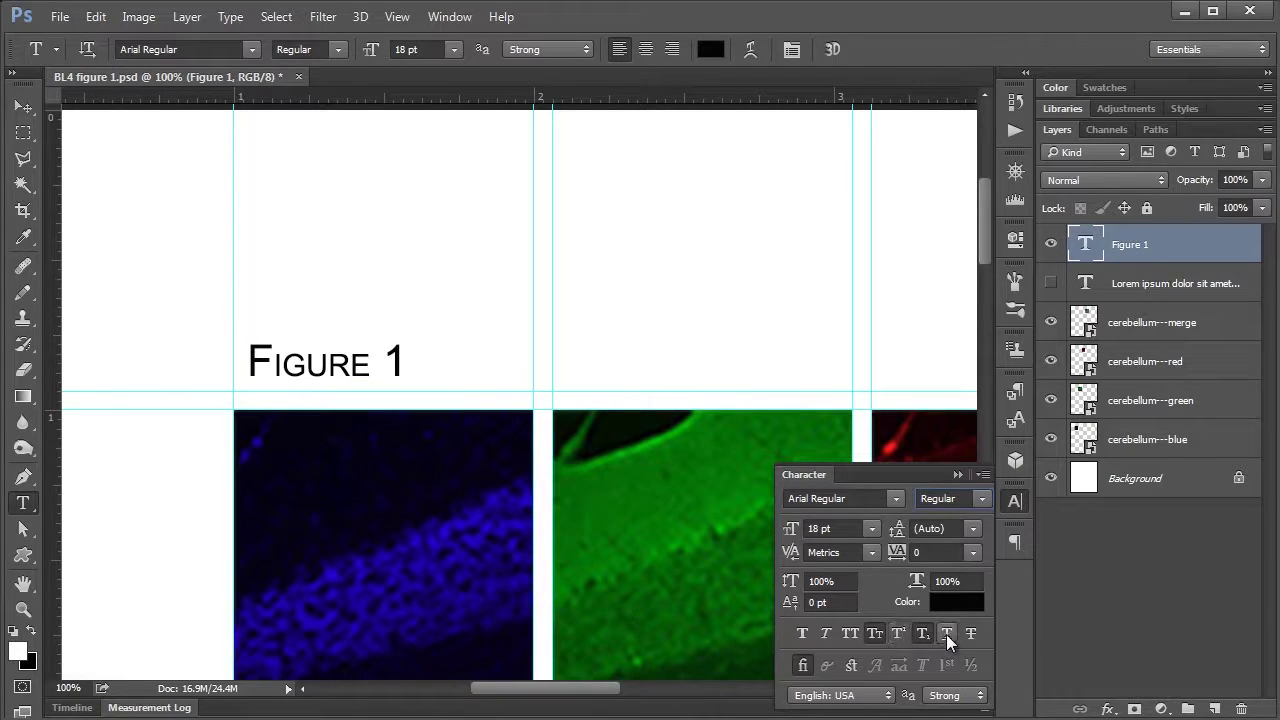
click(946, 634)
click(969, 634)
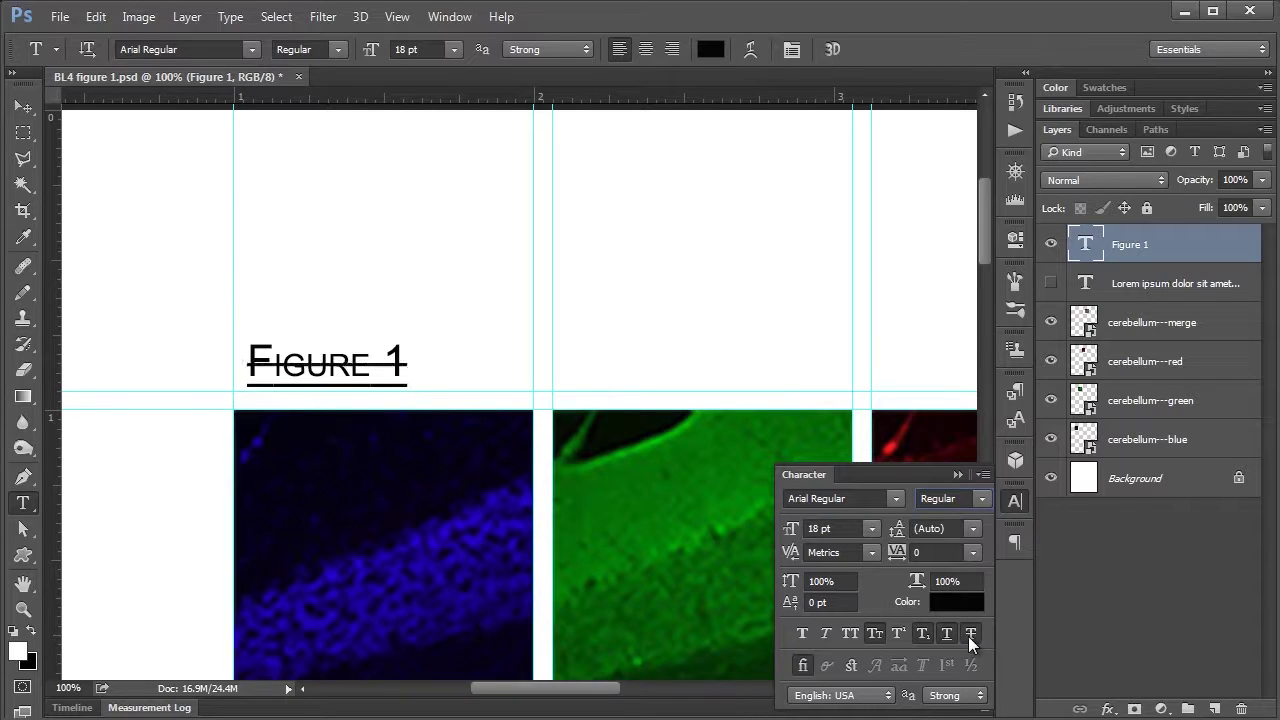
click(969, 634)
click(946, 634)
click(922, 633)
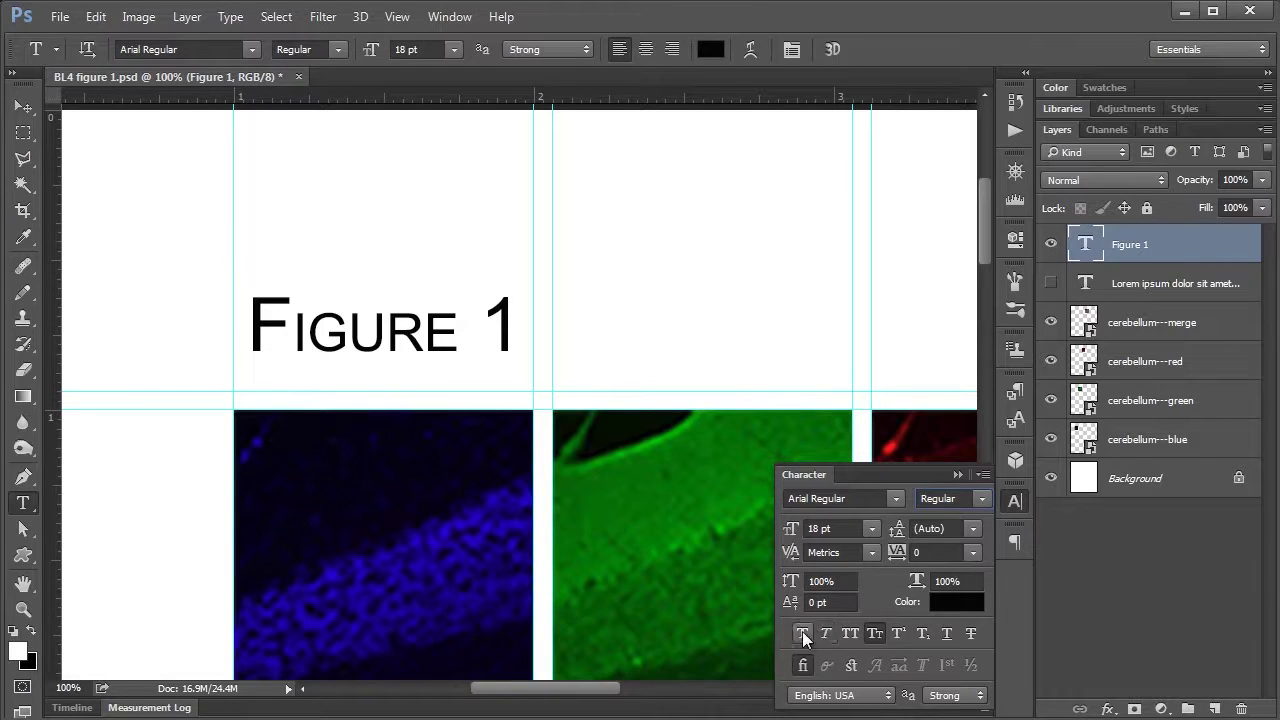
click(1015, 505)
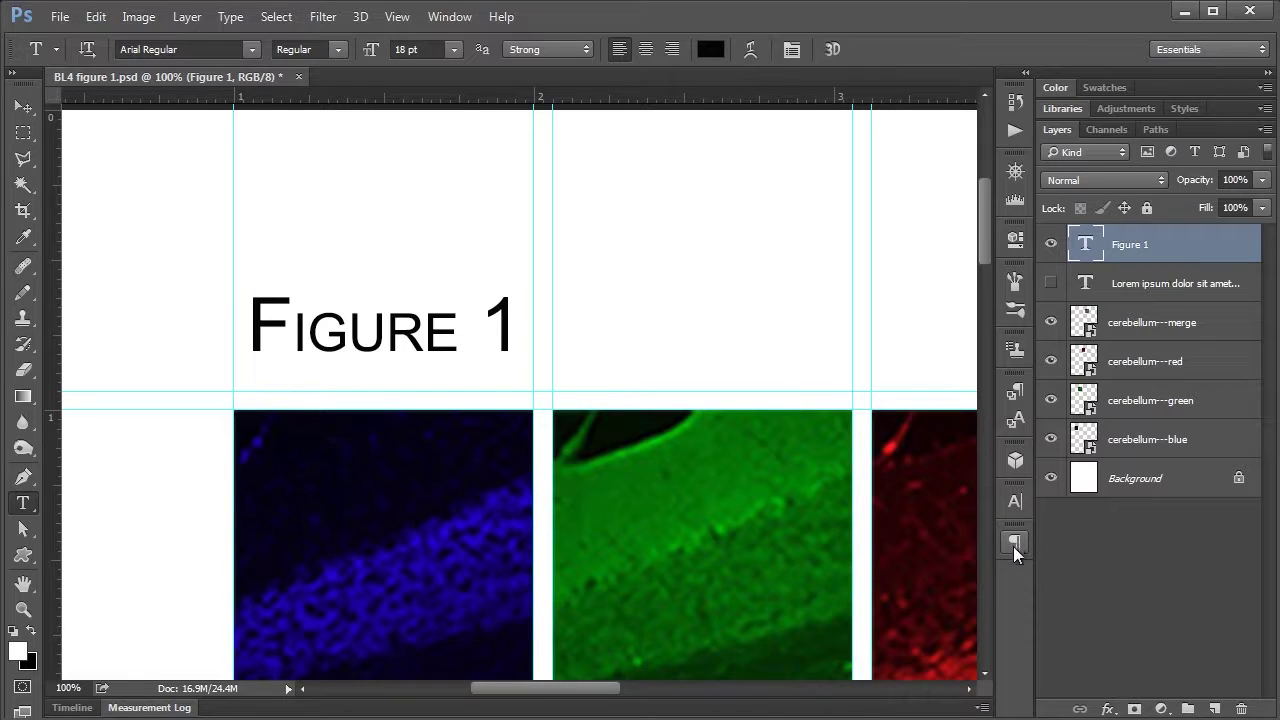
Step: Fit the whole page in view, show the Lorem ipsum layer, and hide the guides
click(1013, 541)
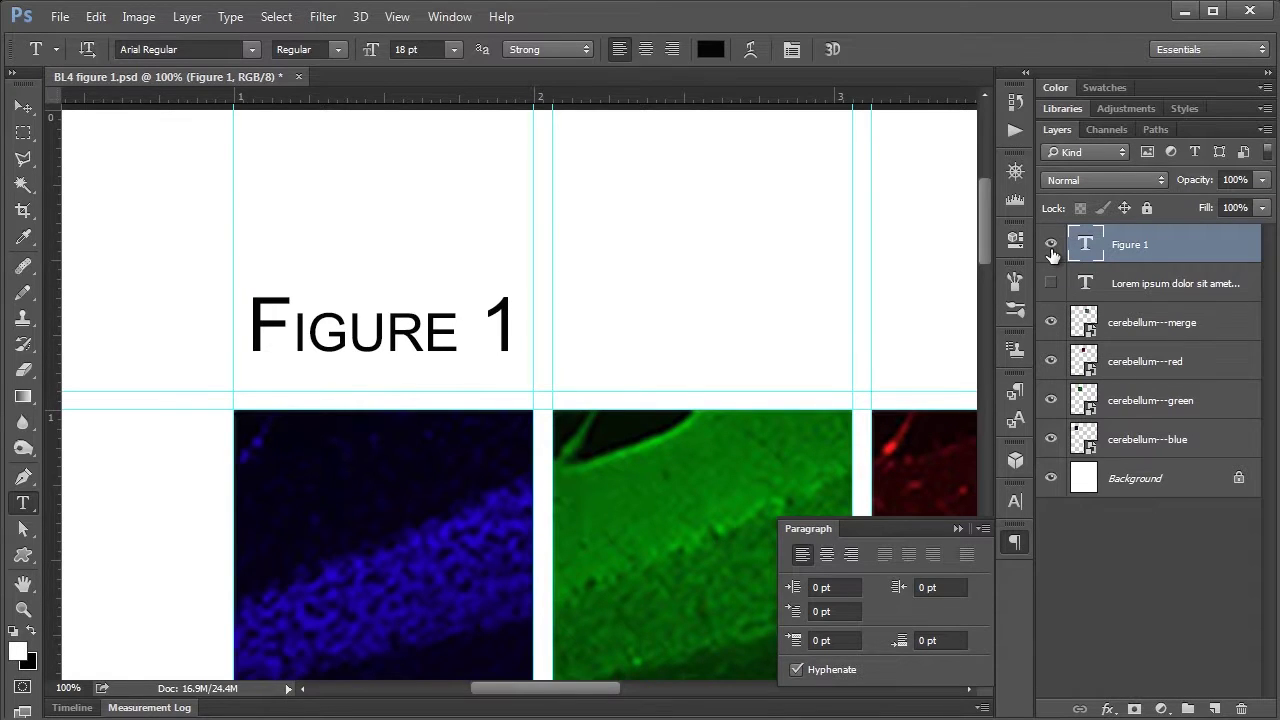
key(ctrl+0)
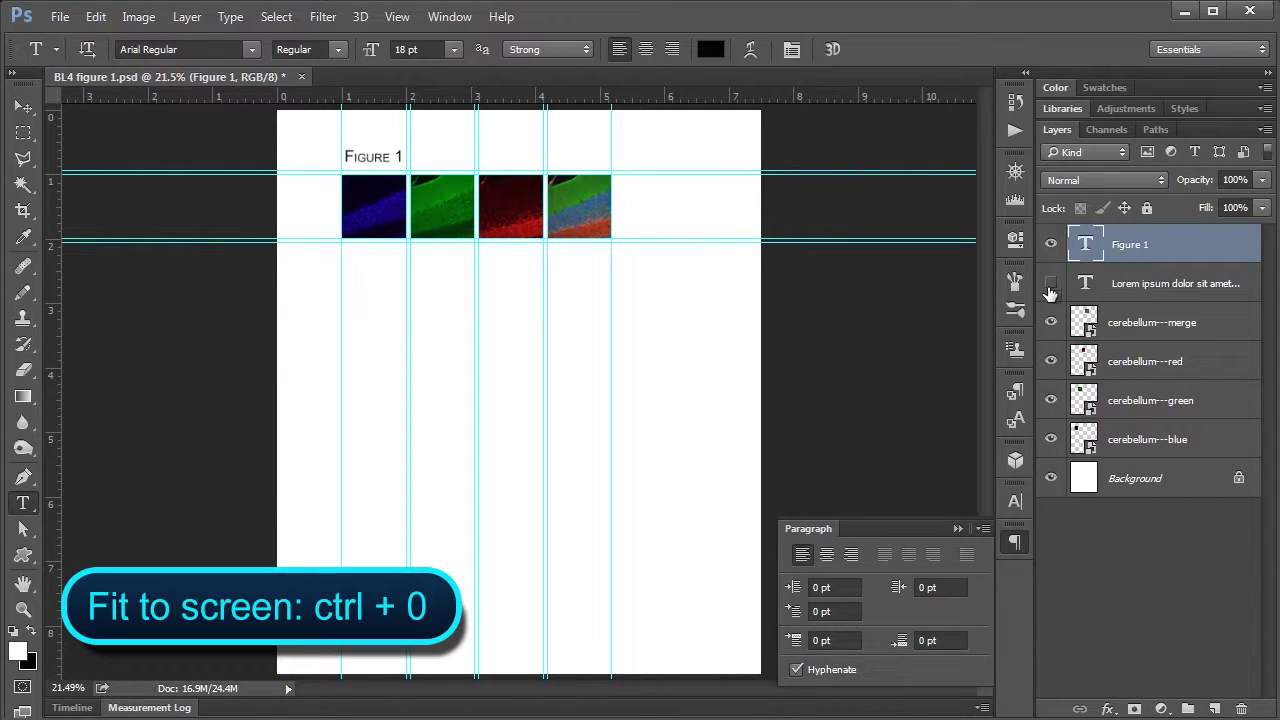
click(1051, 287)
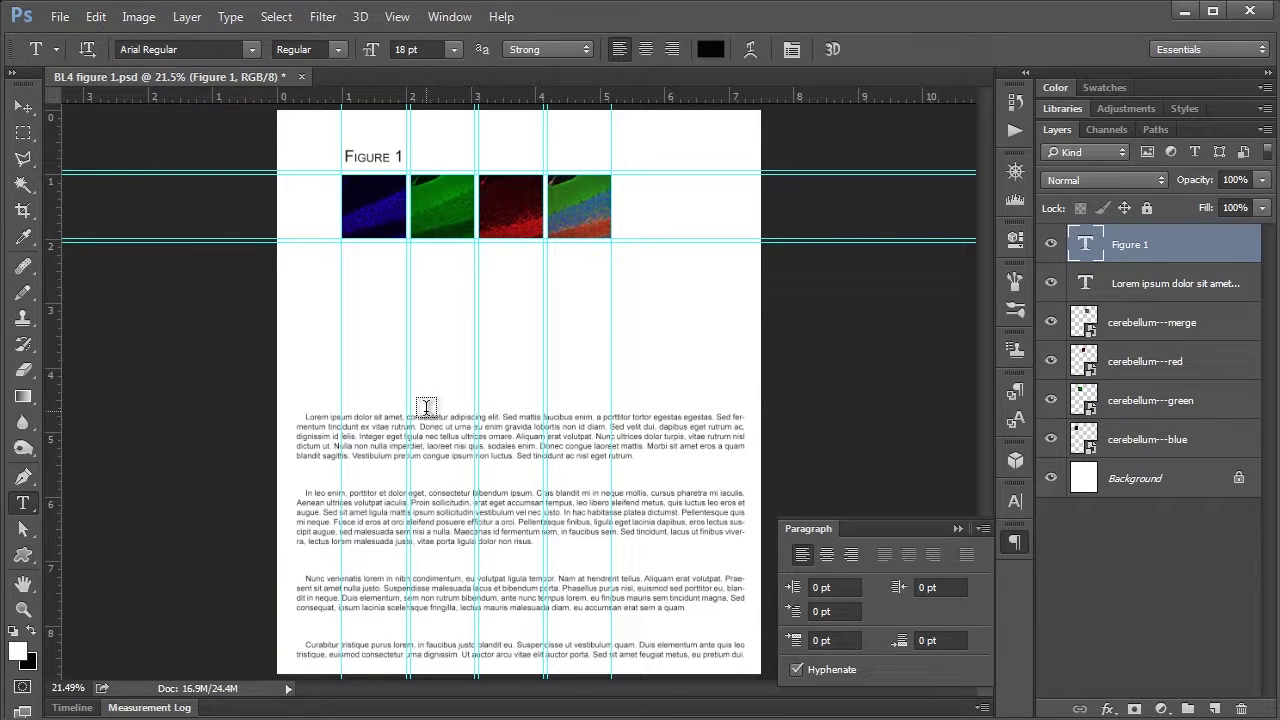
key(ctrl+semicolon)
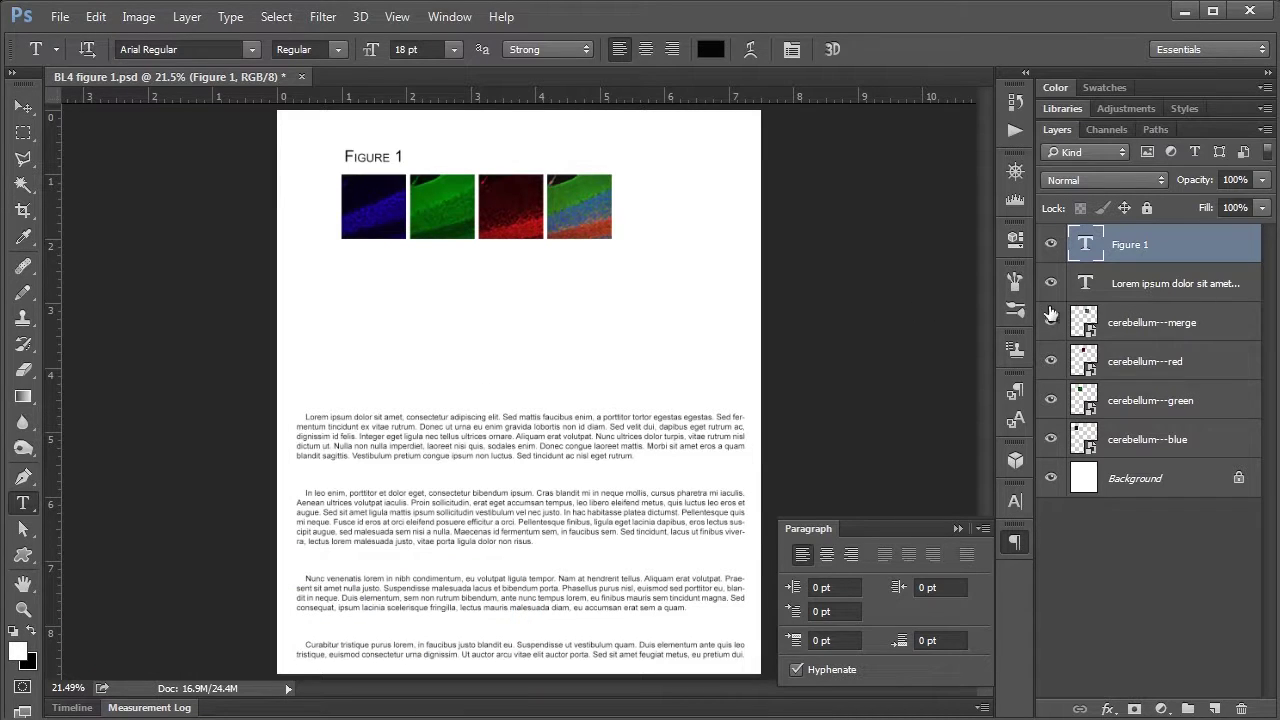
Step: Justify the Lorem ipsum body paragraphs with their last lines centred
click(1140, 286)
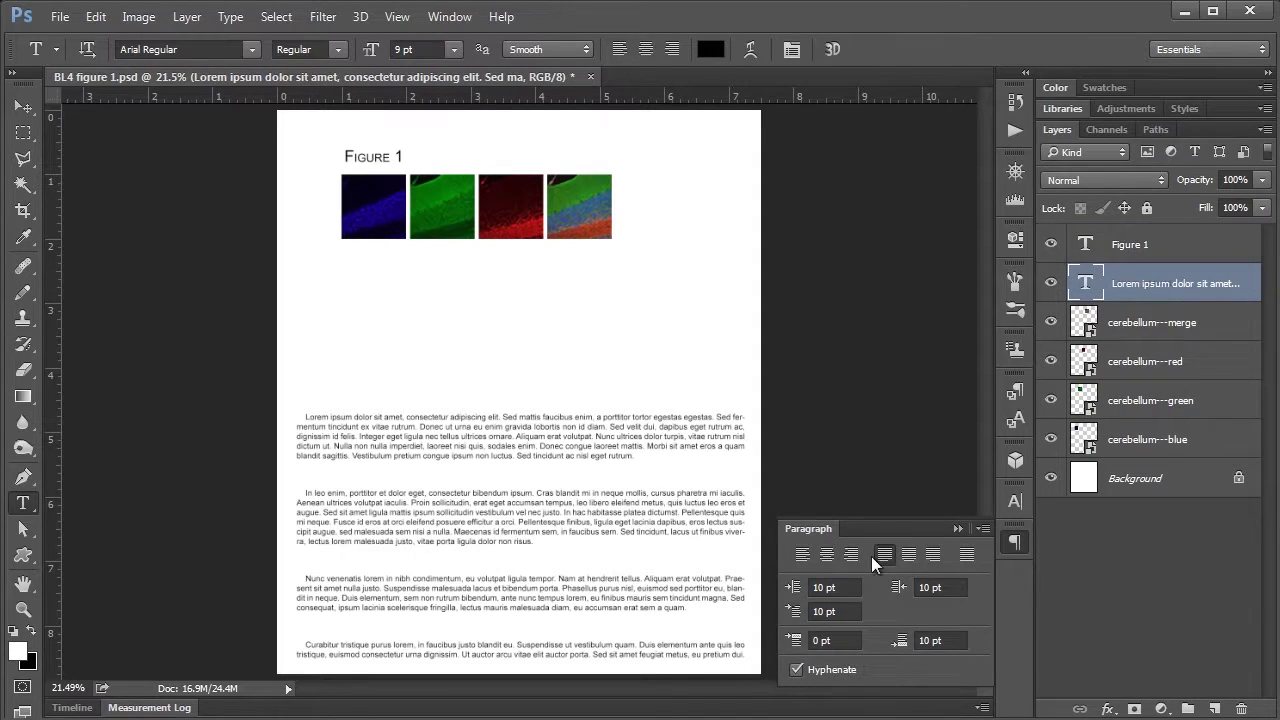
click(804, 554)
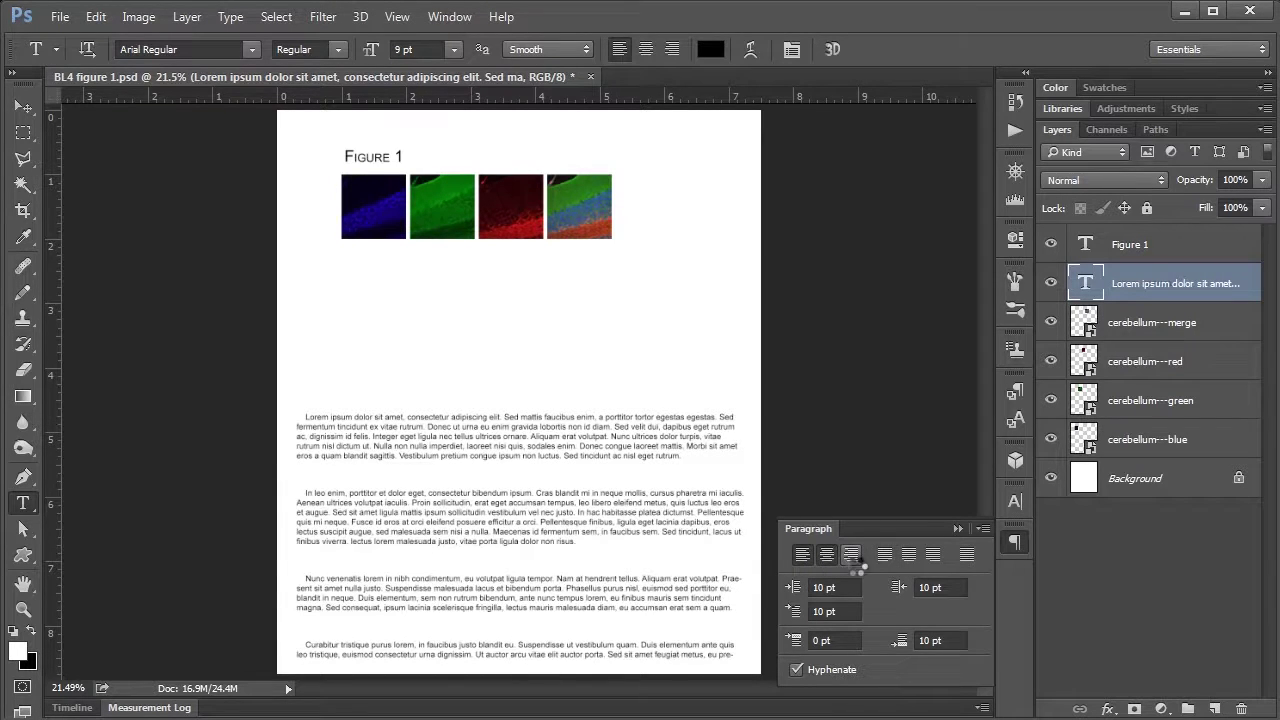
click(852, 556)
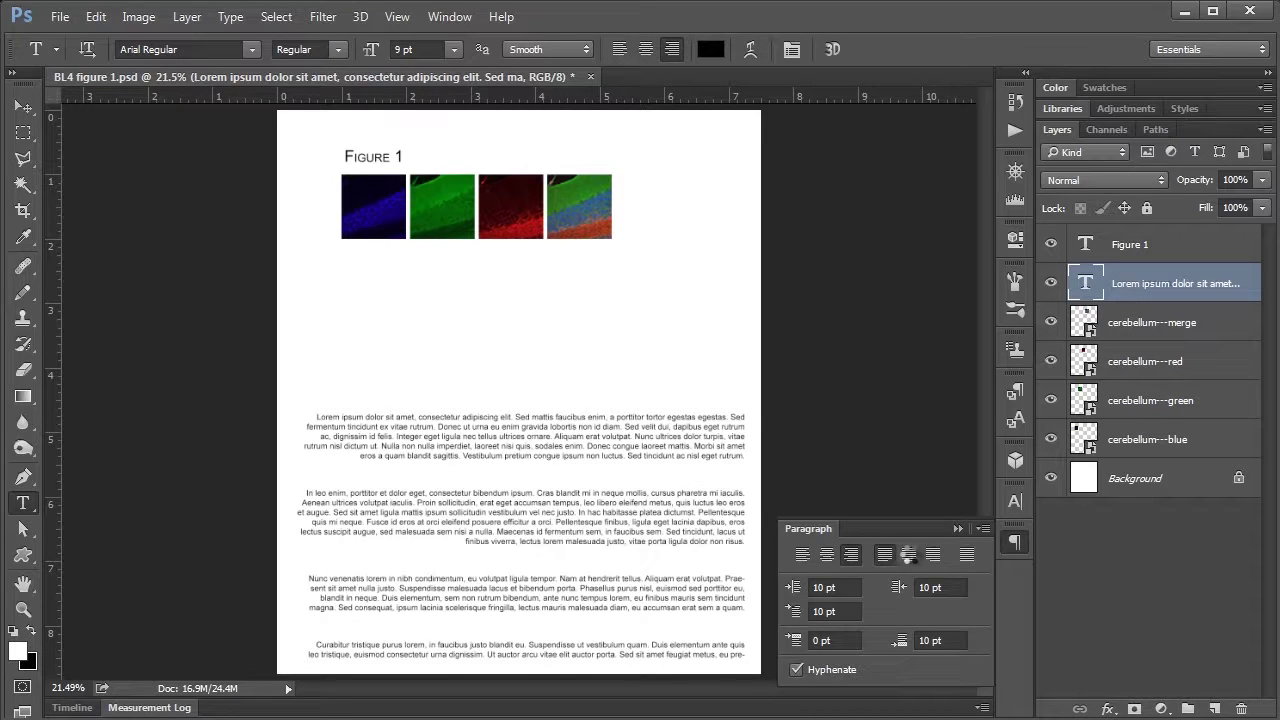
click(884, 555)
click(914, 561)
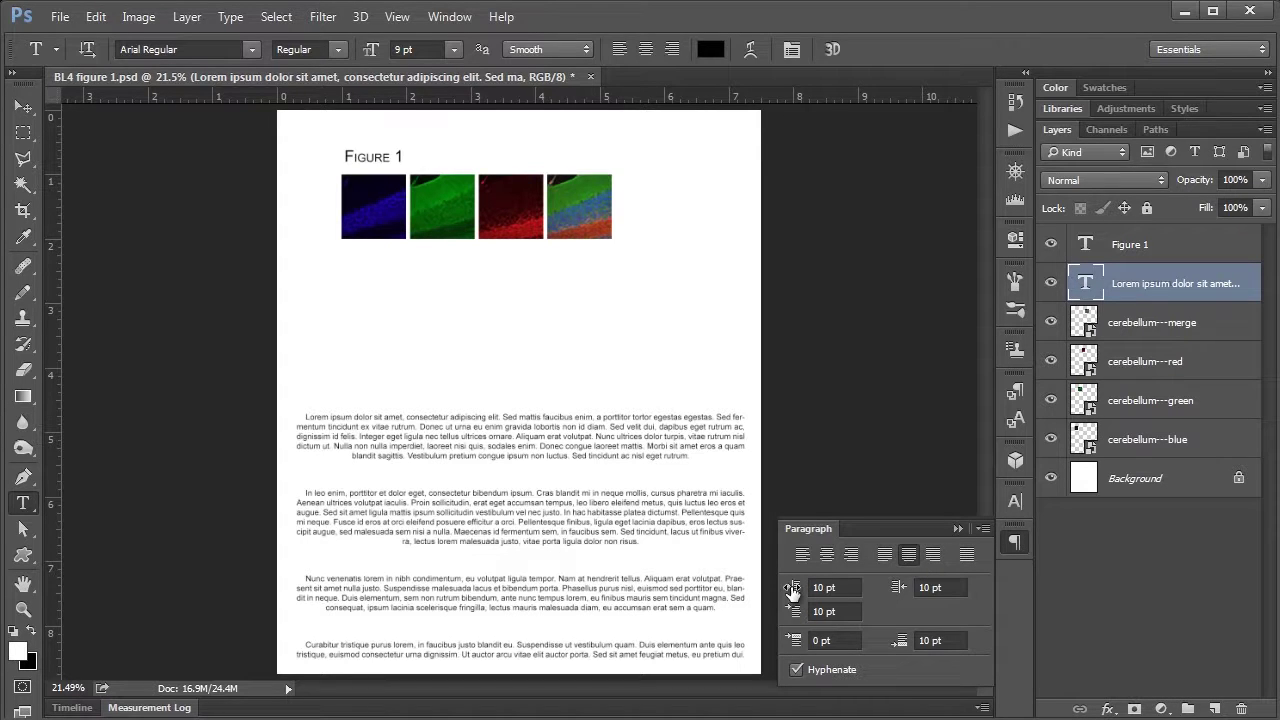
Step: Set the body paragraphs' left, right and first-line indents to 0 pt
double_click(828, 588)
text(0)
double_click(929, 588)
text(0)
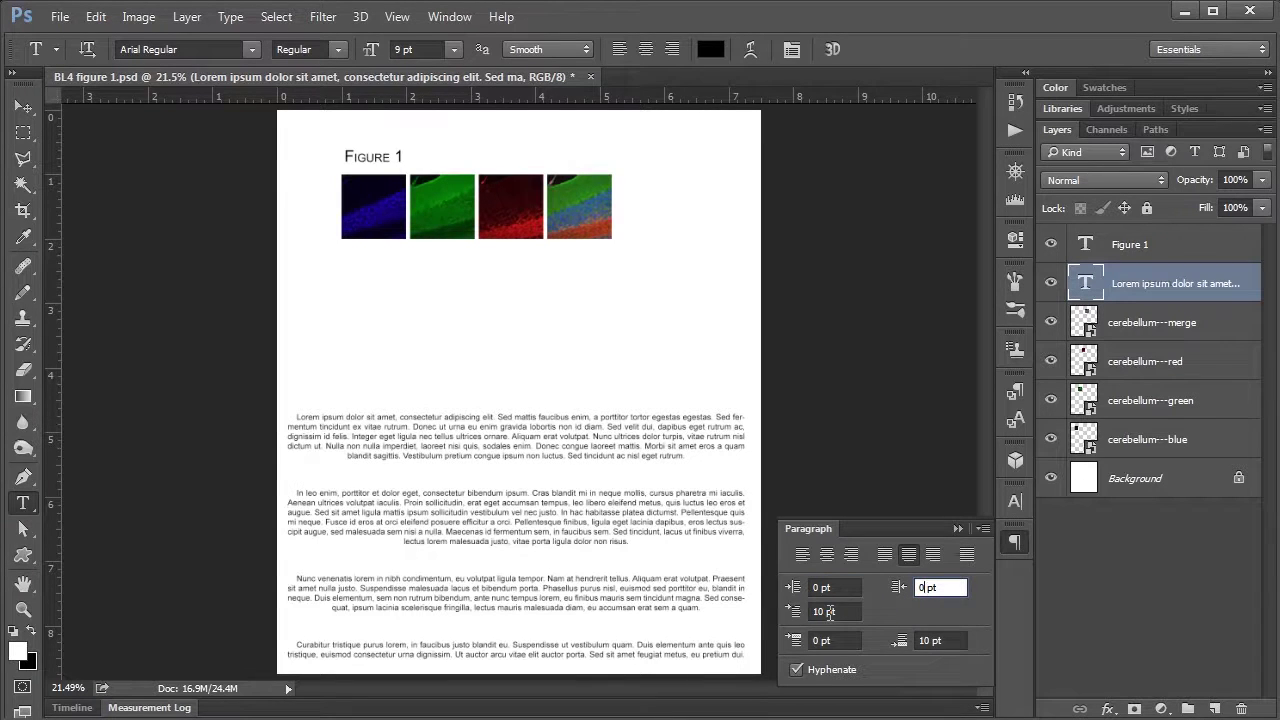
click(828, 612)
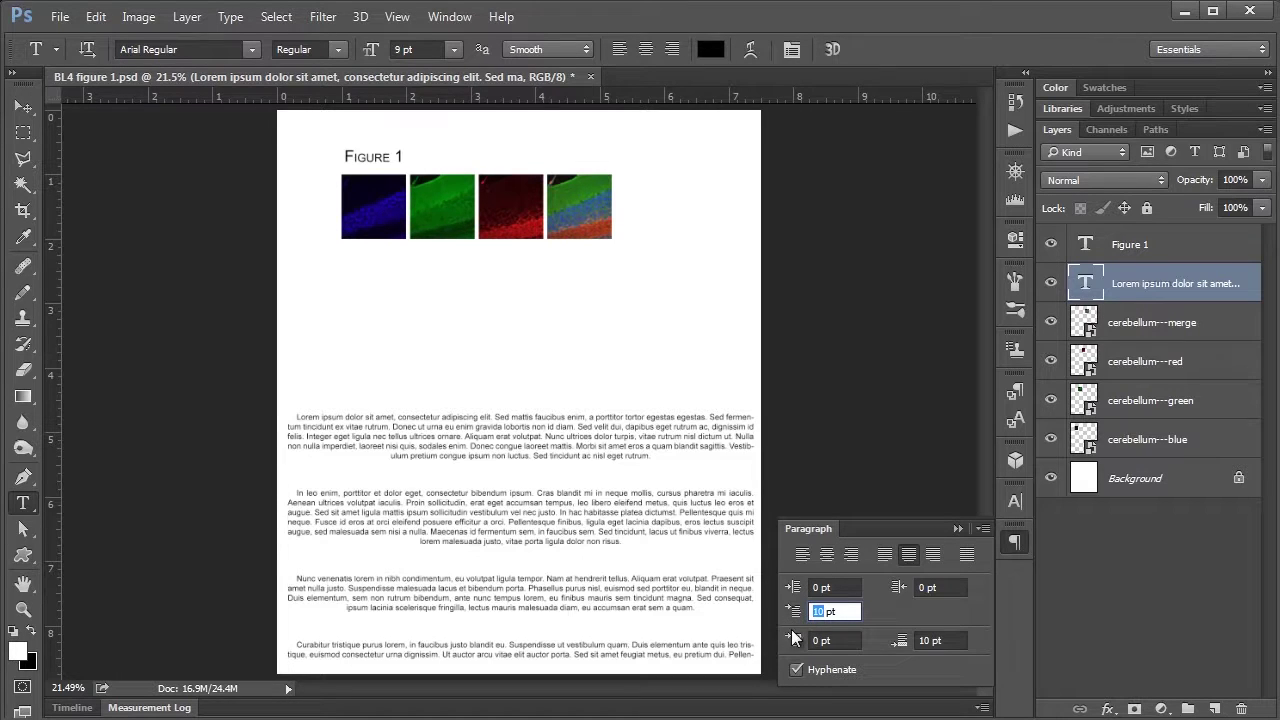
text(0)
click(835, 588)
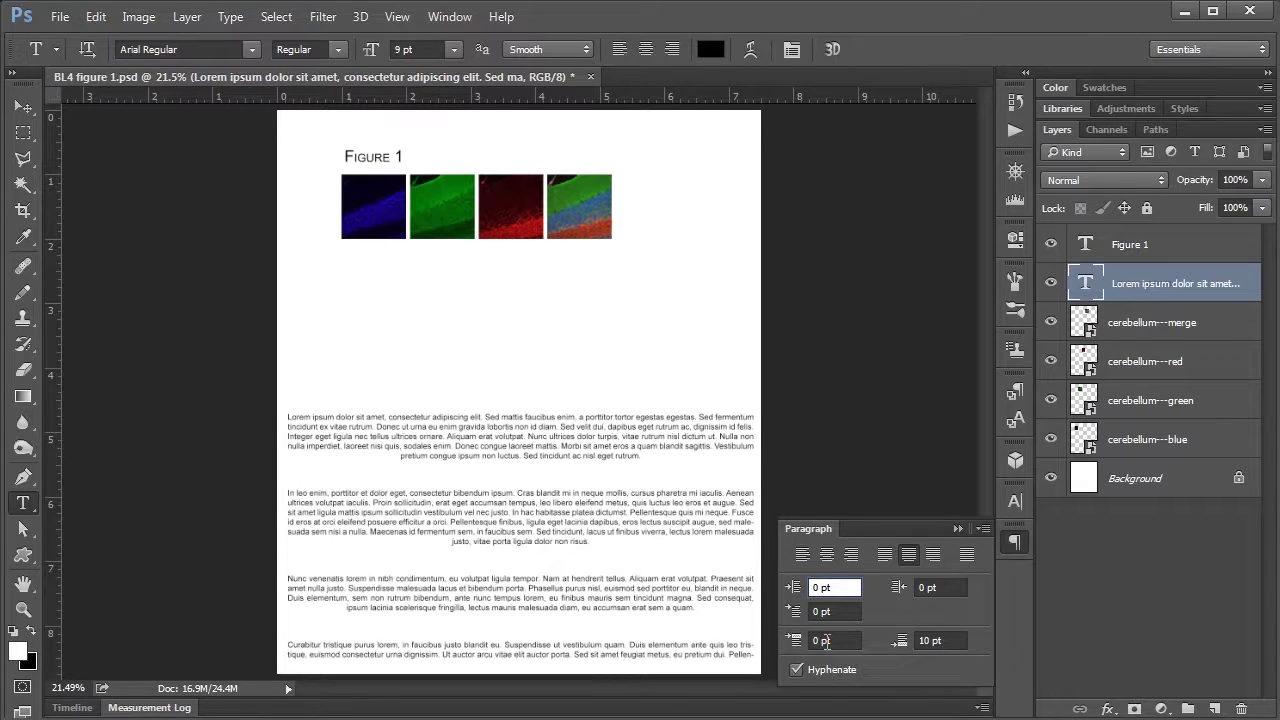
Step: Set space after to 0 pt and space before to 10 pt, with hyphenation off
click(937, 641)
text(0)
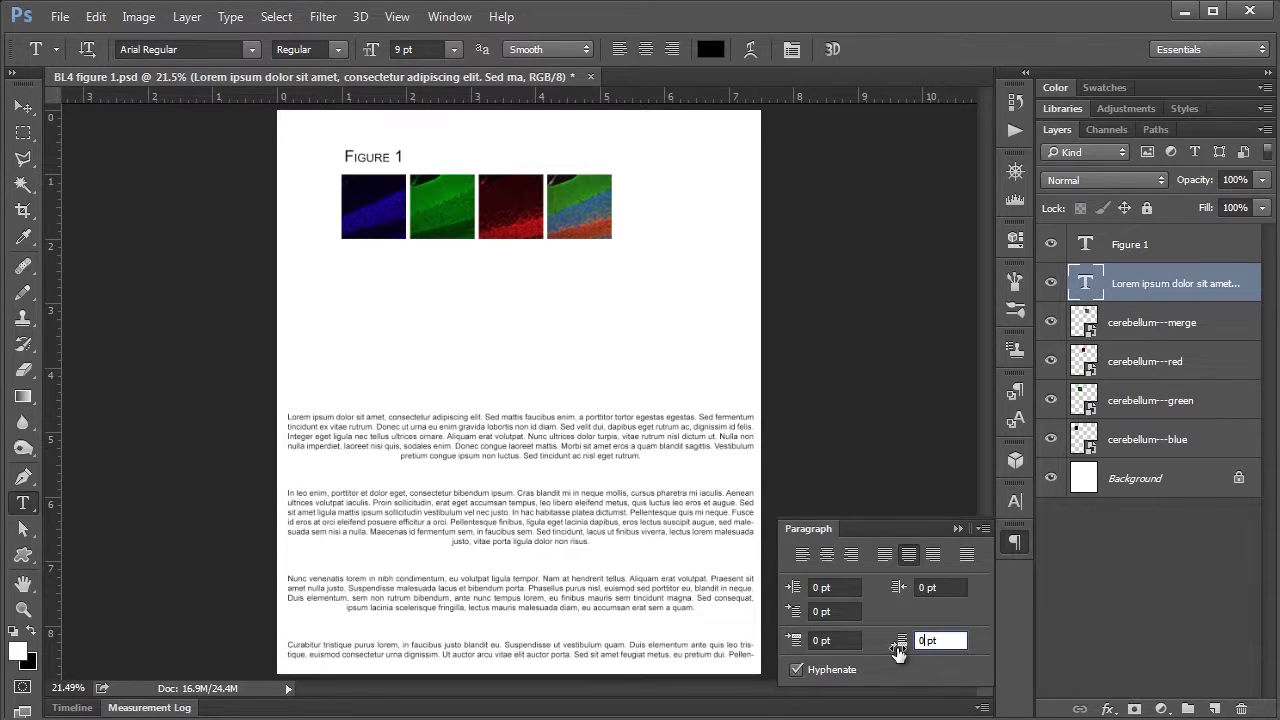
click(813, 640)
text(1)
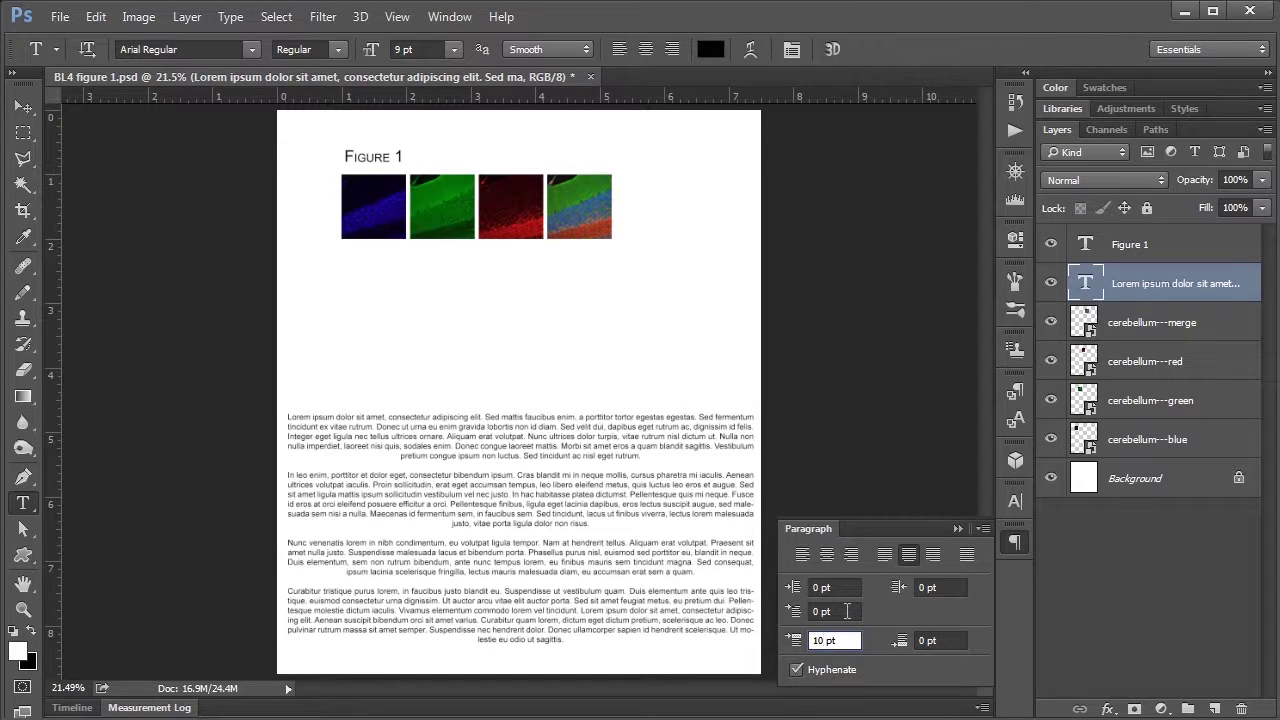
click(797, 671)
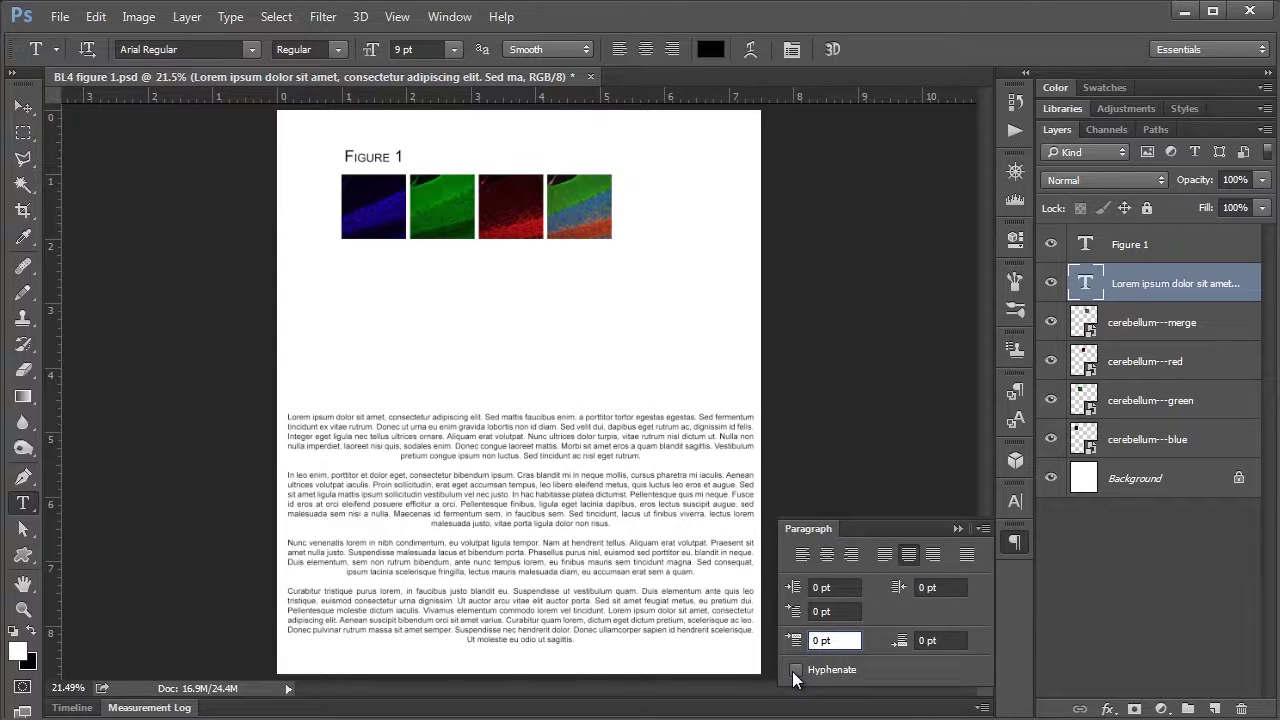
click(1015, 541)
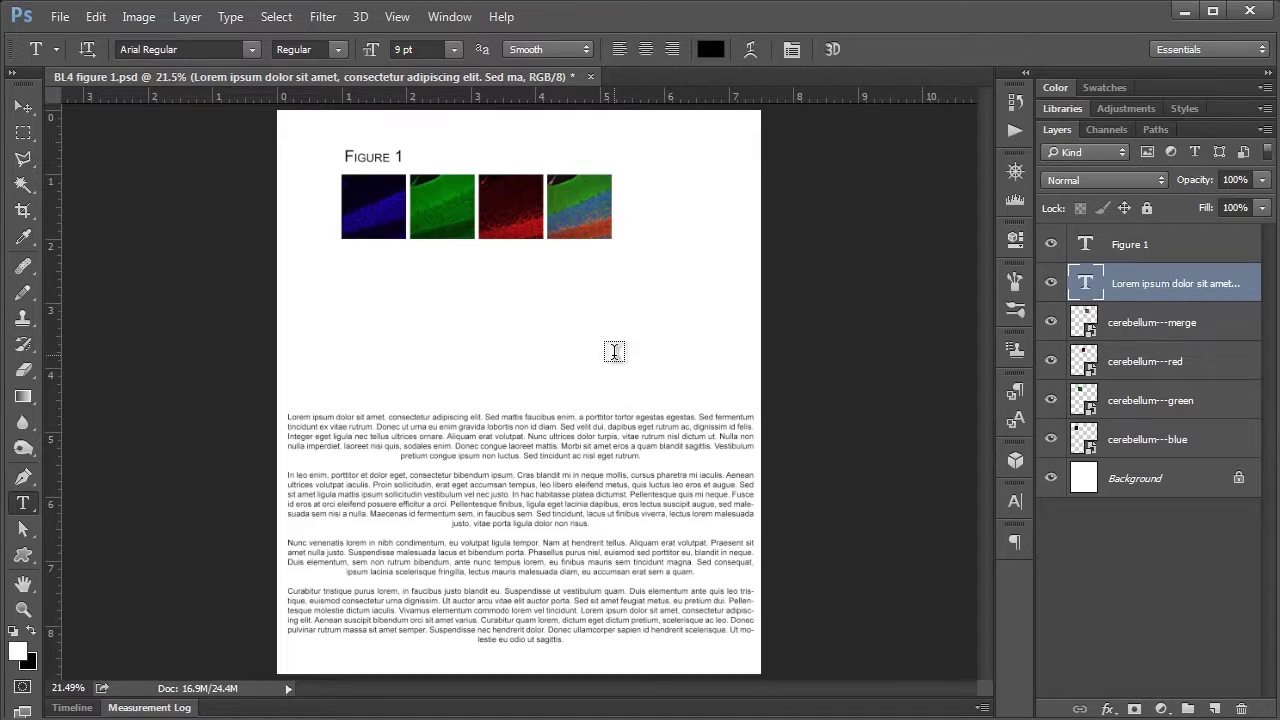
Step: Zoom to 100% and scroll so the Figure 1 title and blue panel are visible
key(ctrl+plus)
key(ctrl+plus)
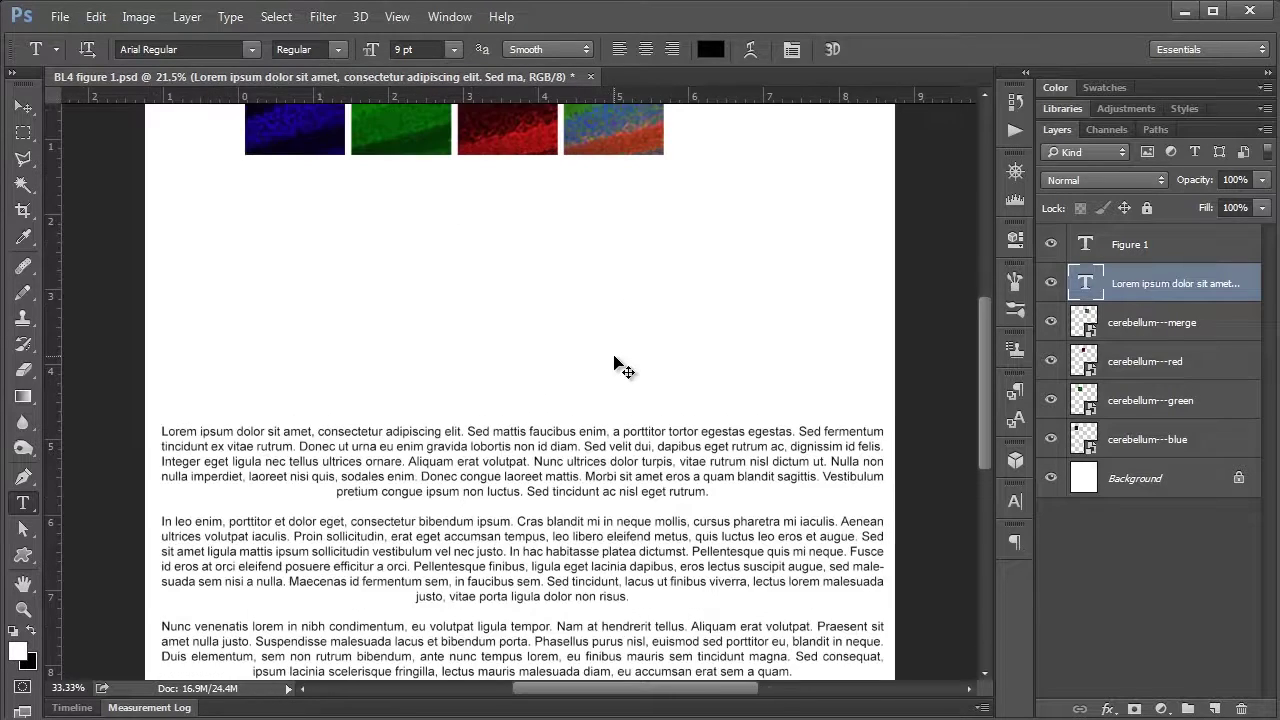
key(ctrl+plus)
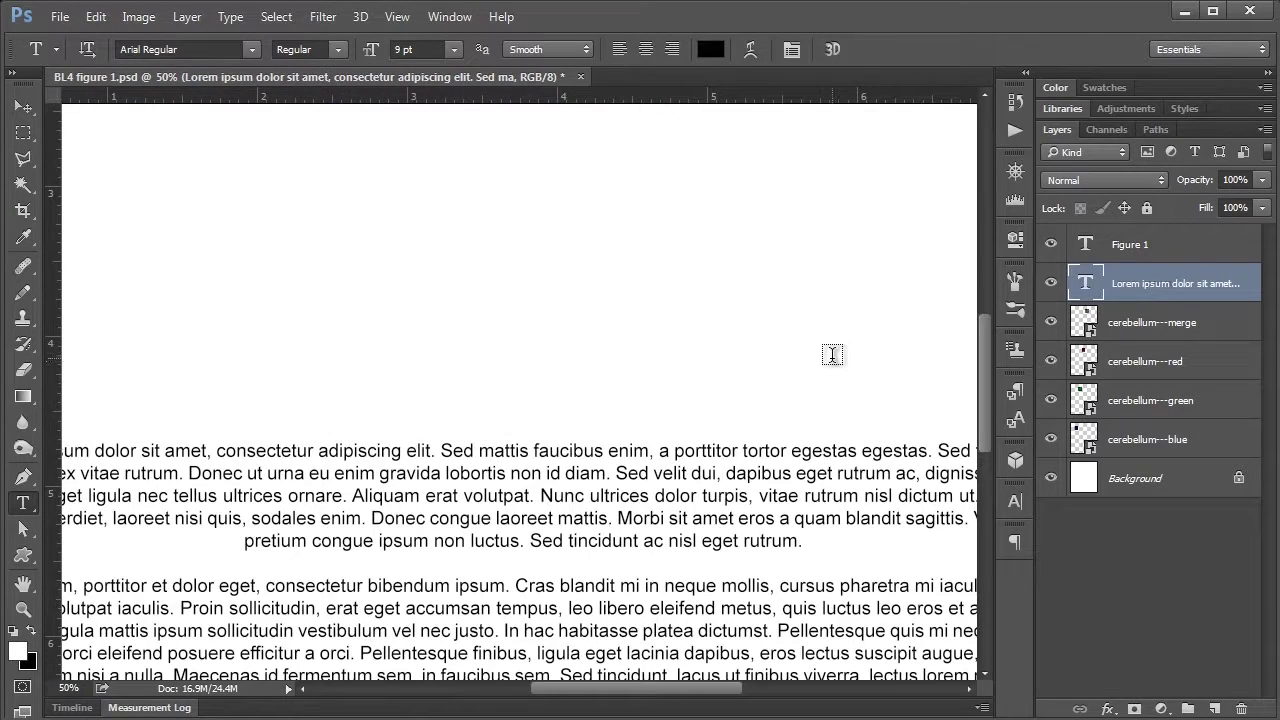
drag(983, 366, 970, 248)
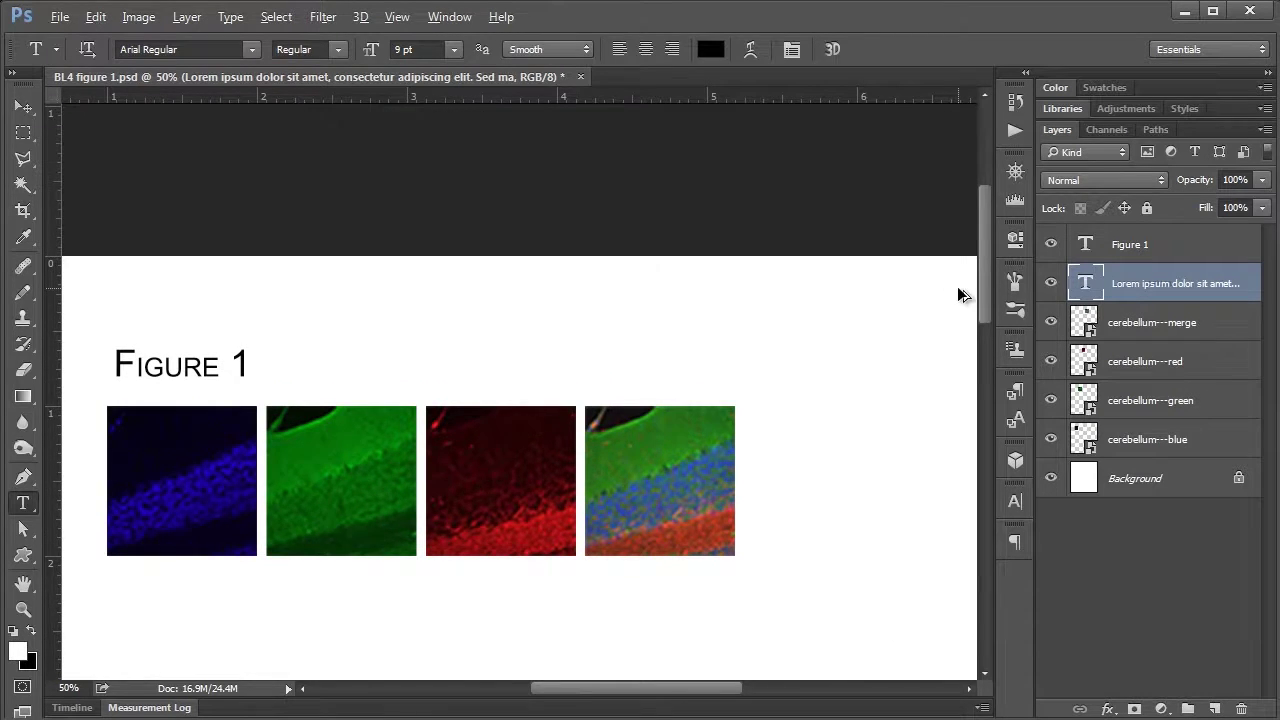
key(ctrl+plus)
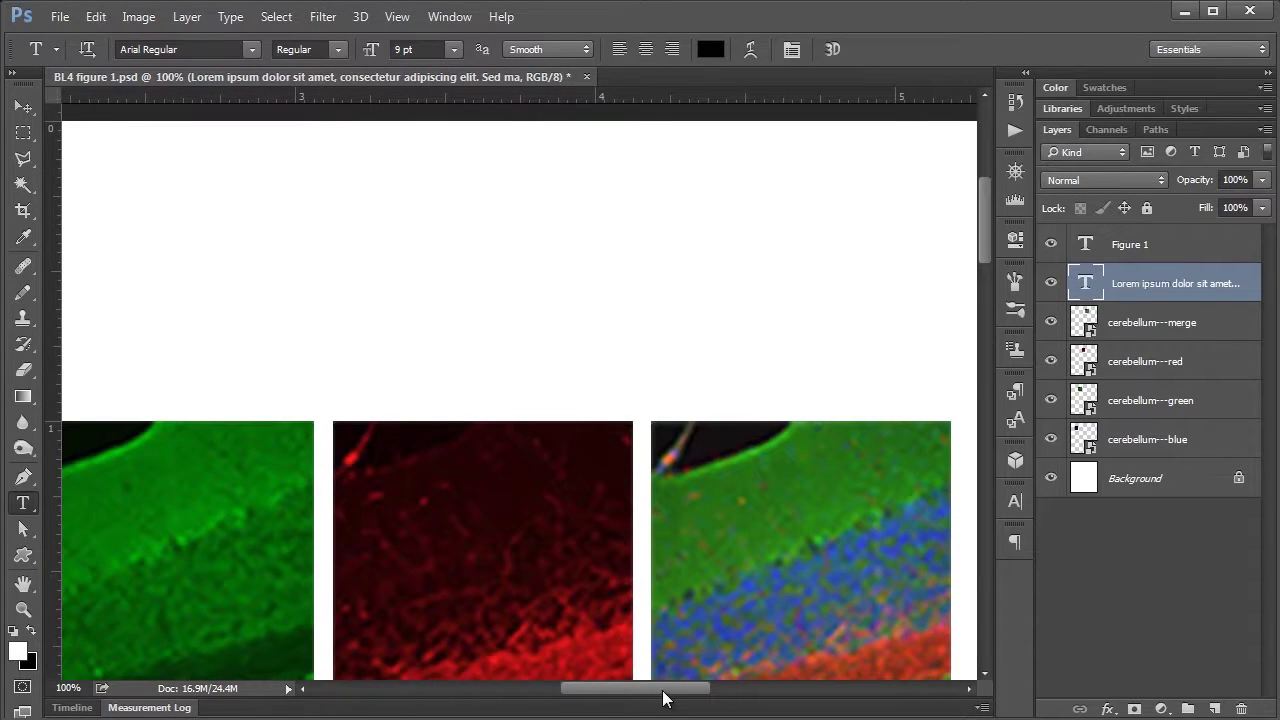
drag(663, 690, 581, 683)
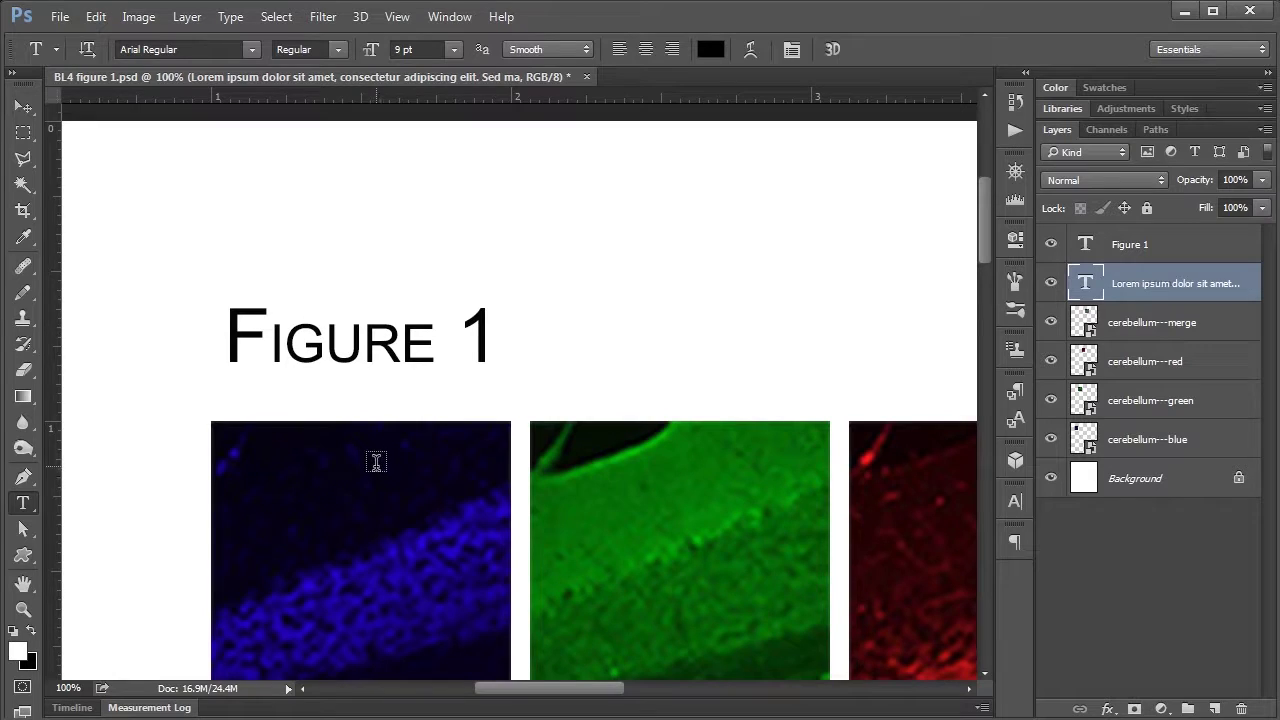
Step: Type a BLUE text label on the blue panel and select its text
click(381, 466)
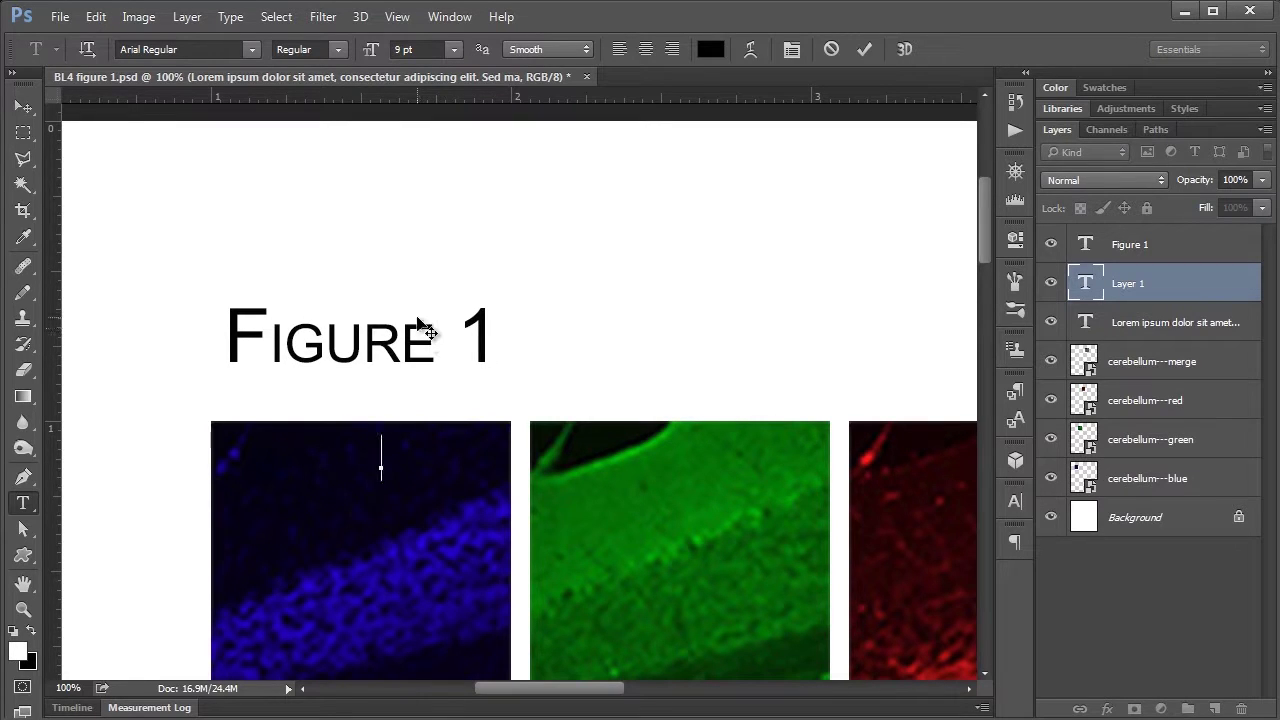
text(m00)
key(ctrl+a)
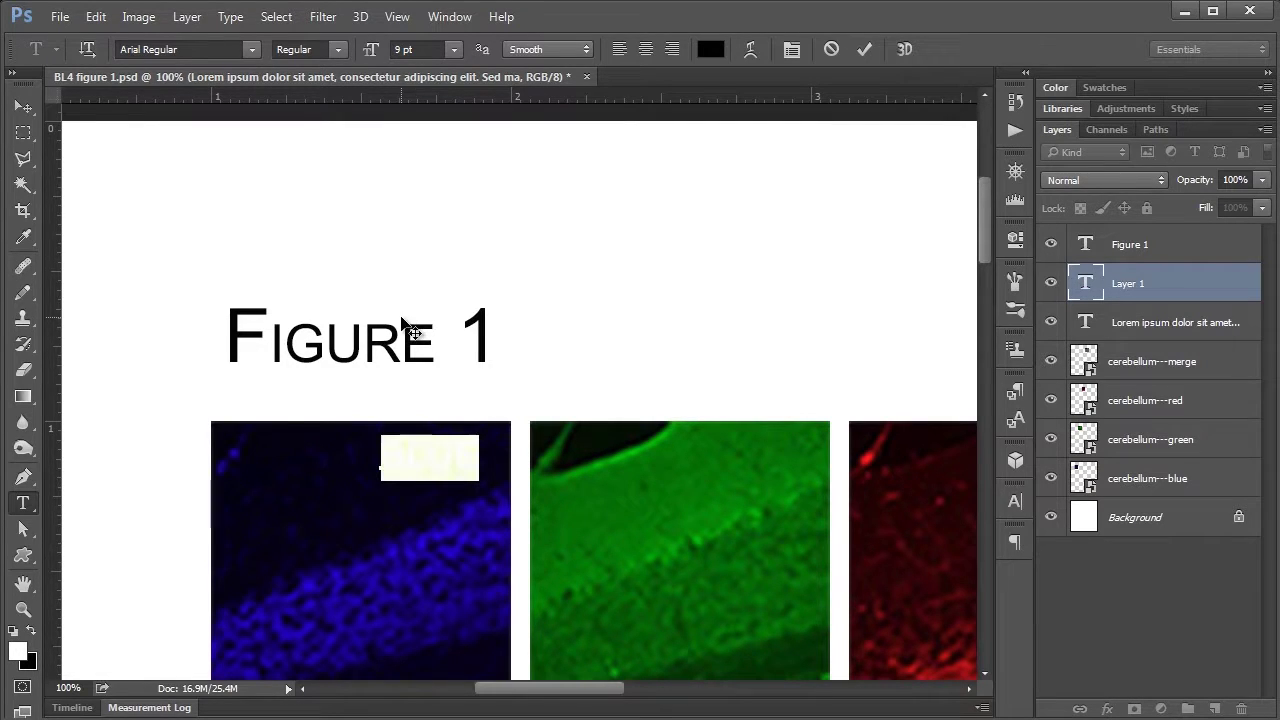
Step: Colour the label a brightened blue sampled from the panel and move it to the top-right corner
click(710, 48)
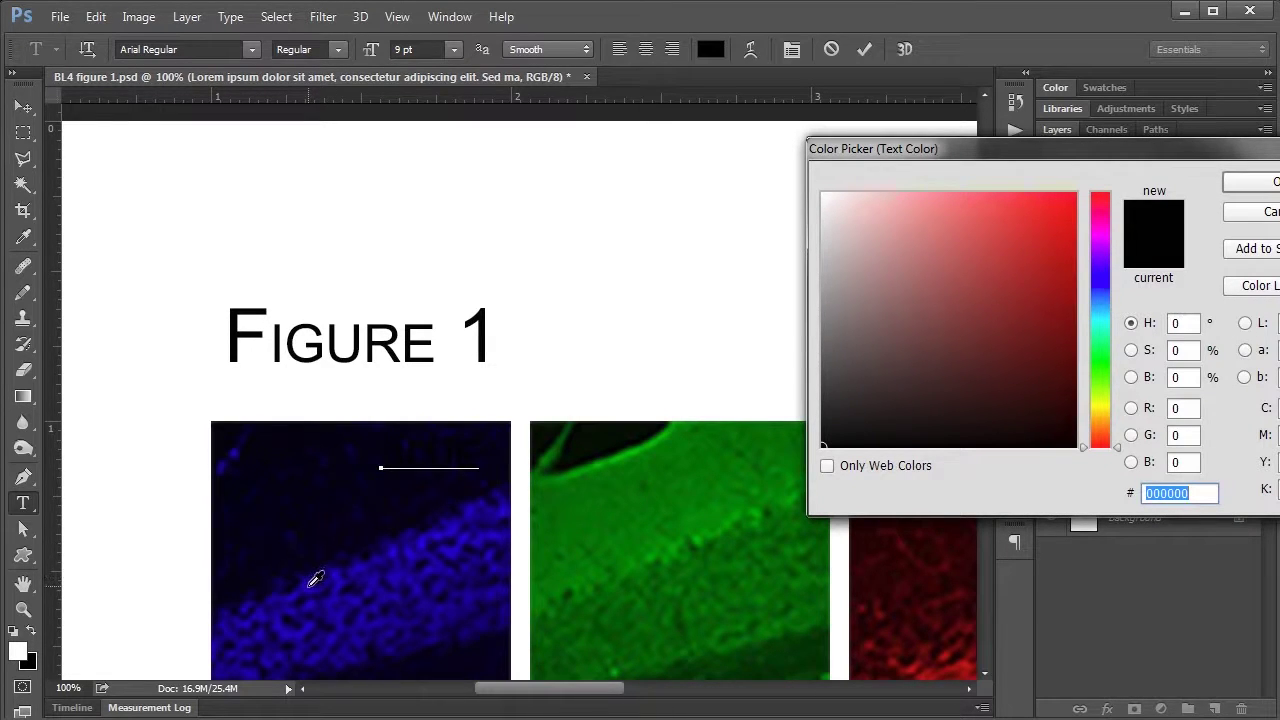
click(315, 579)
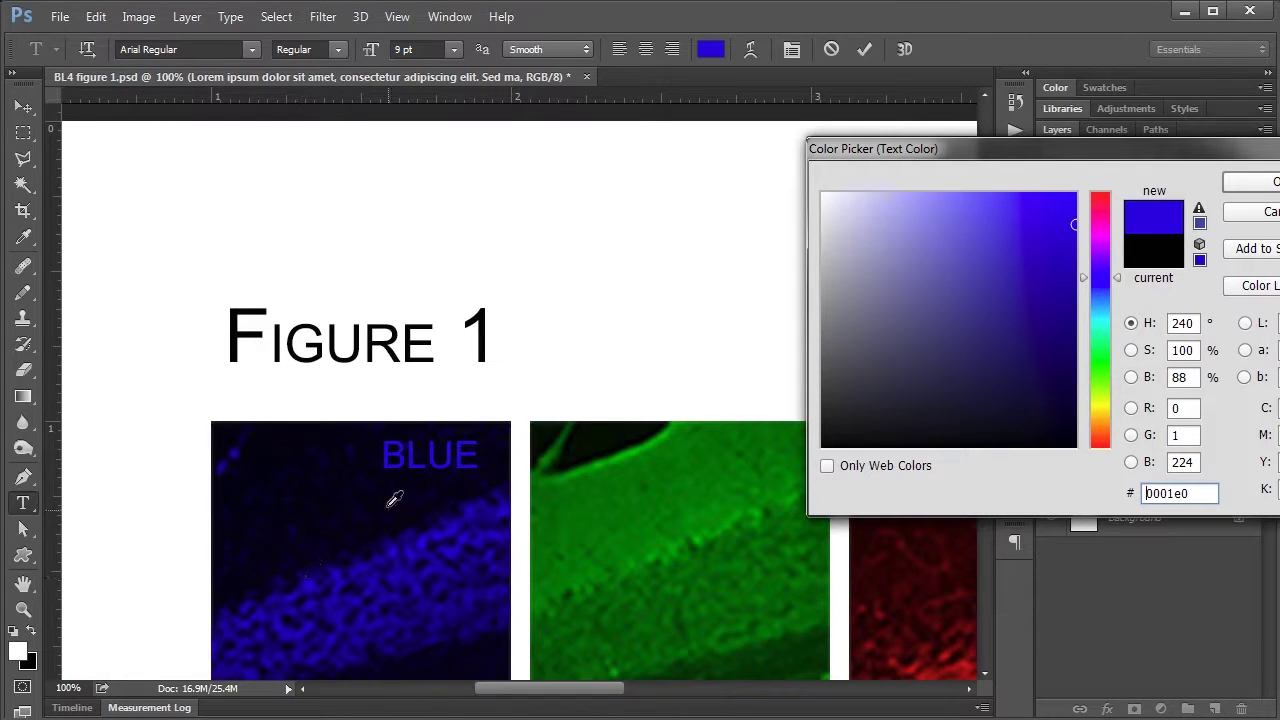
drag(1060, 207, 1086, 181)
click(1243, 190)
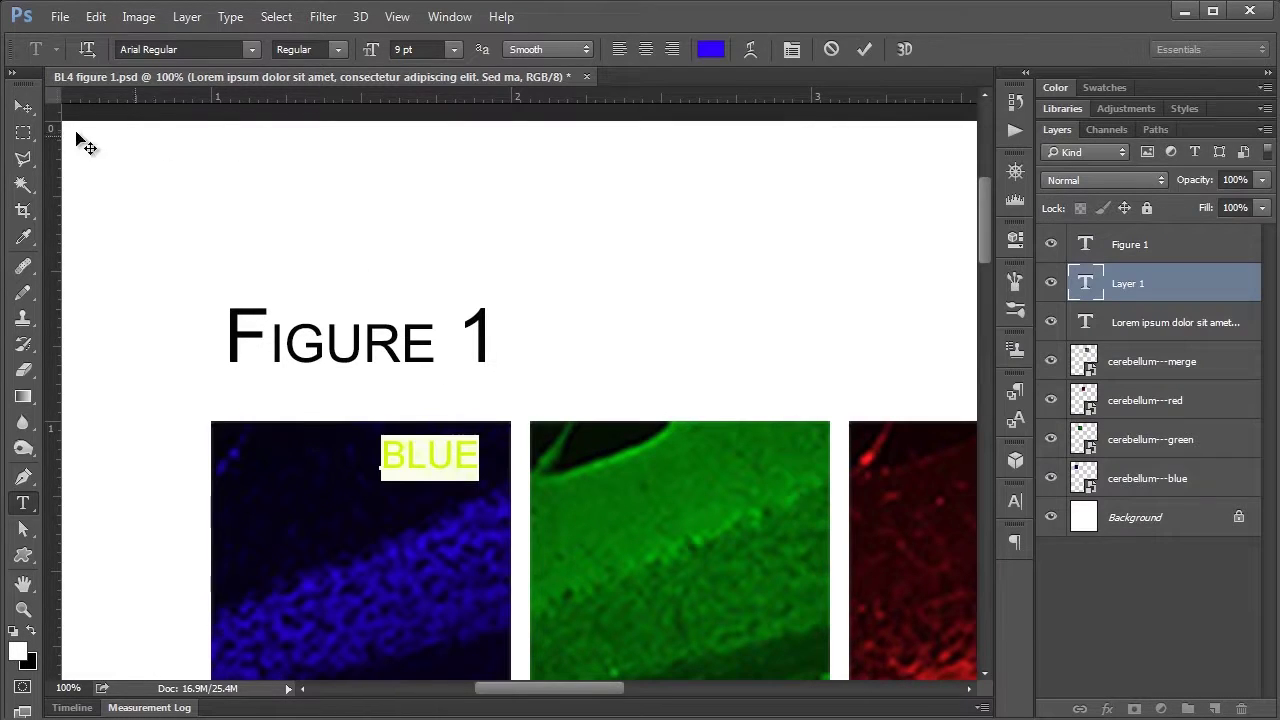
click(23, 106)
drag(420, 459, 440, 454)
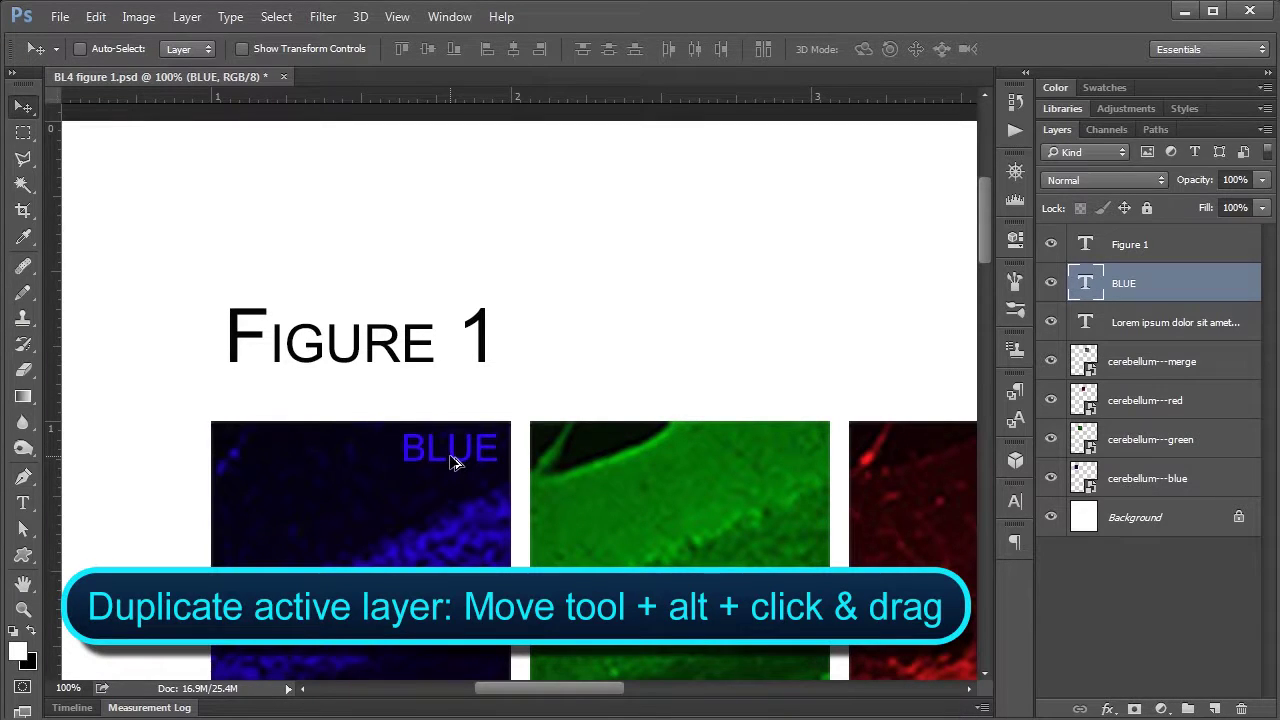
Step: Alt-drag a copy of the BLUE label into the green panel's top-right corner
drag(452, 461, 766, 456)
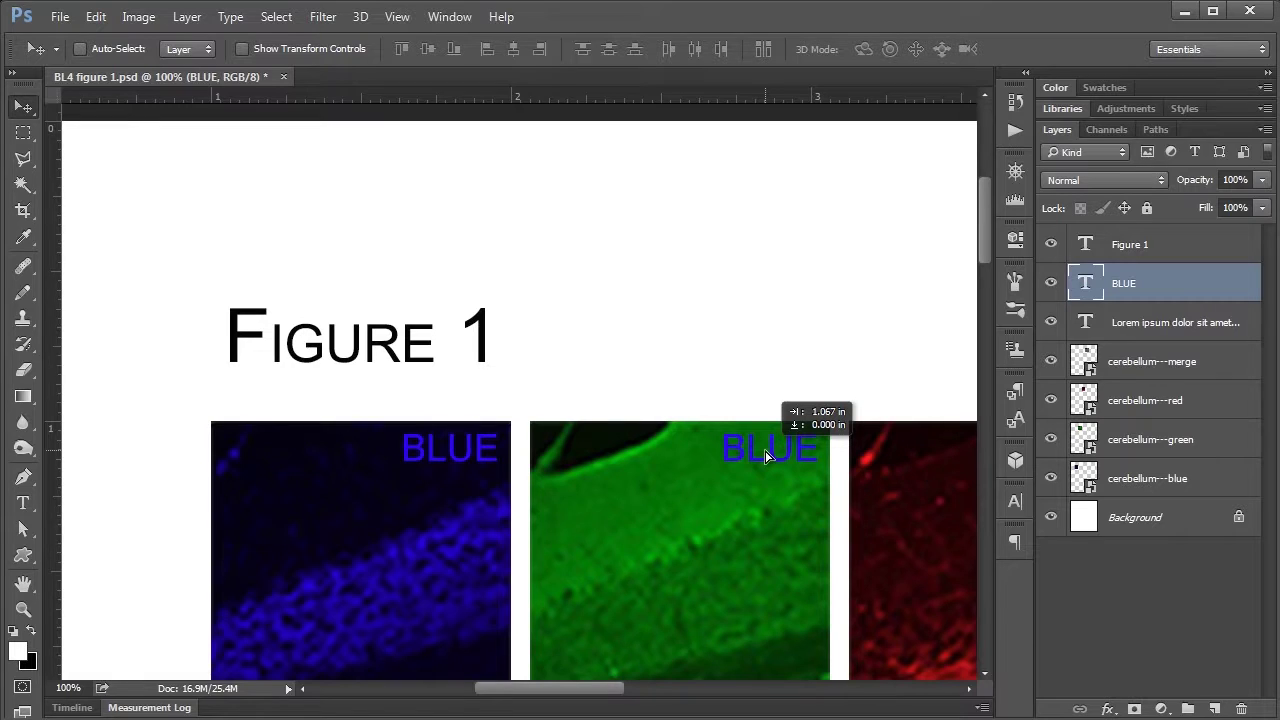
drag(766, 456, 768, 457)
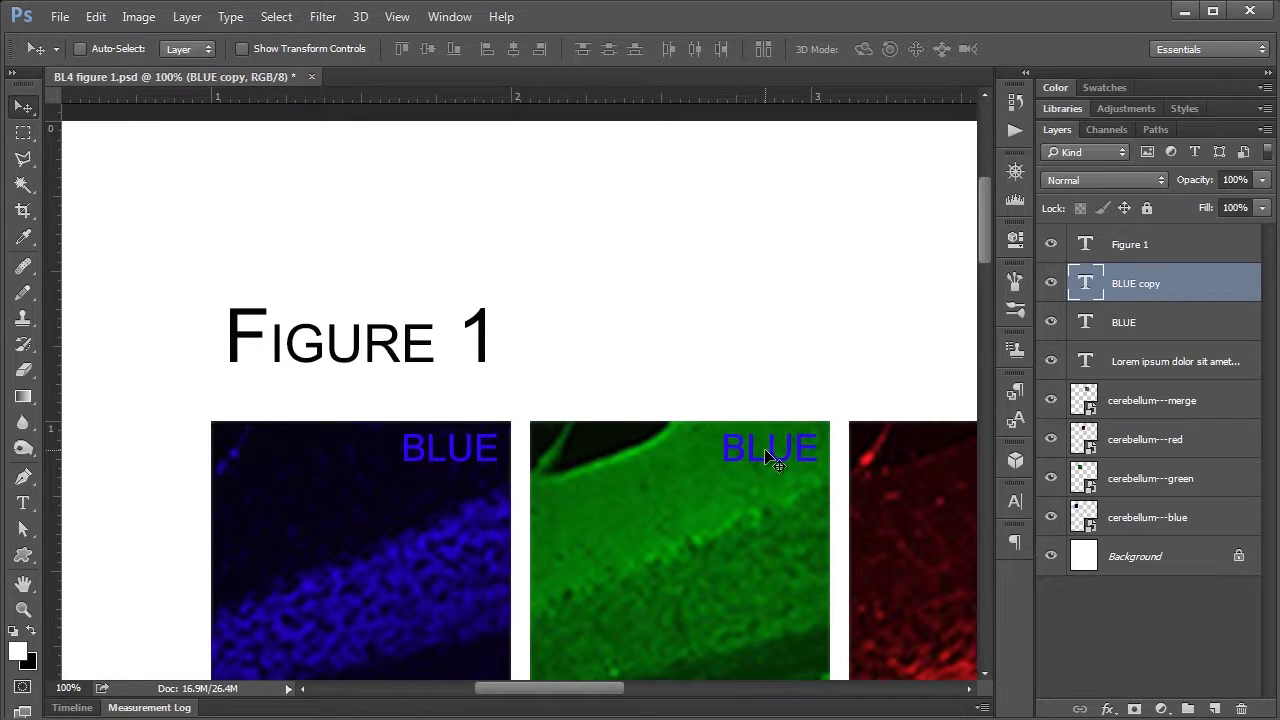
Step: Change the copied label to right-aligned GREEN text in the panel's top-right corner
double_click(1085, 283)
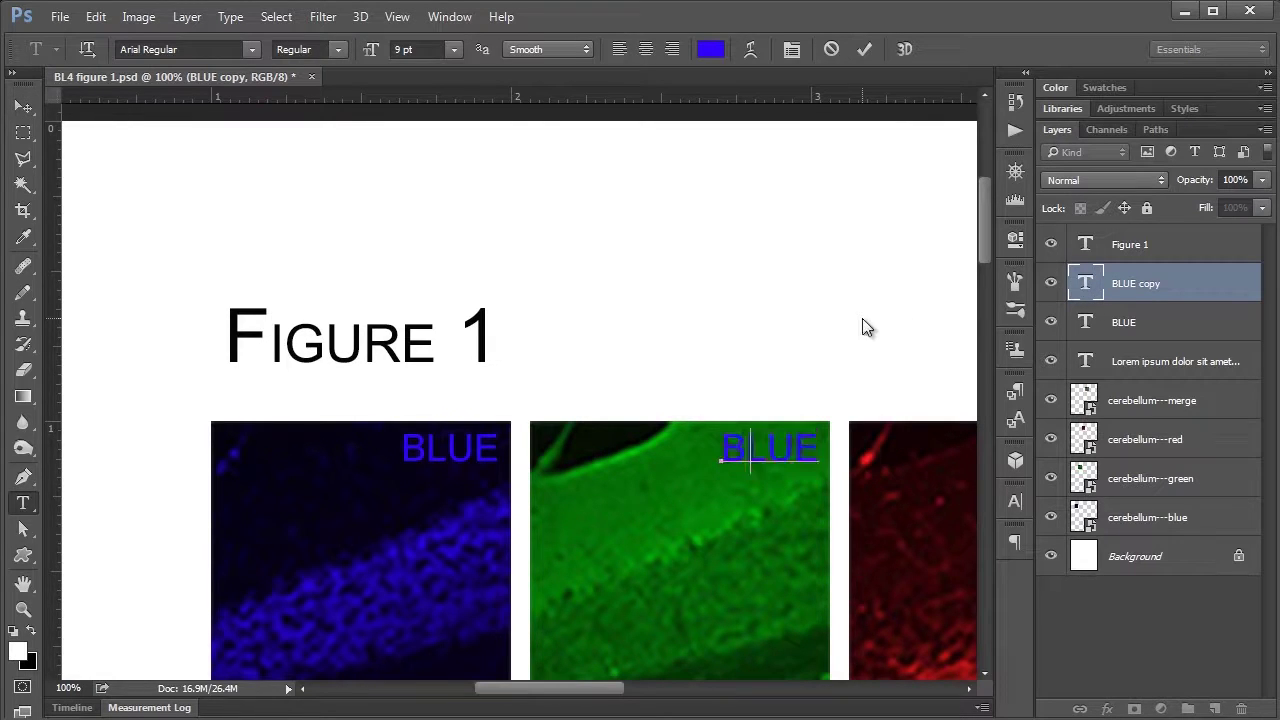
text(GREEN)
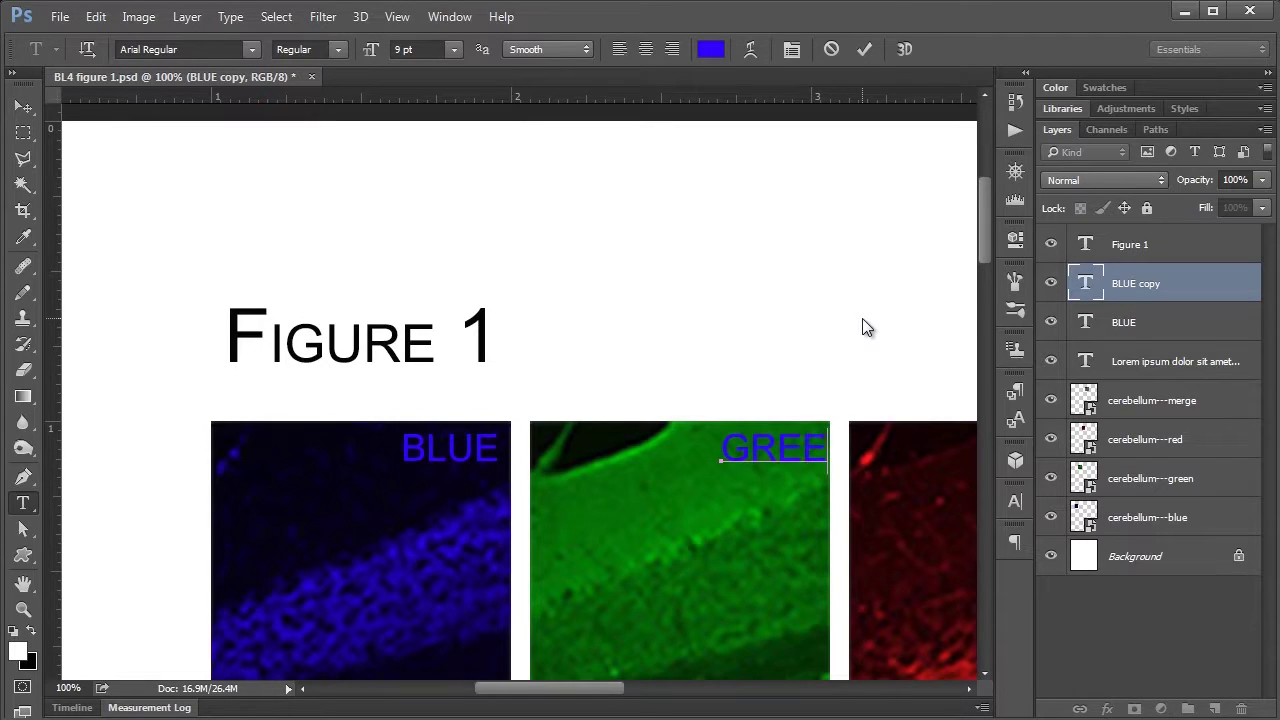
click(674, 49)
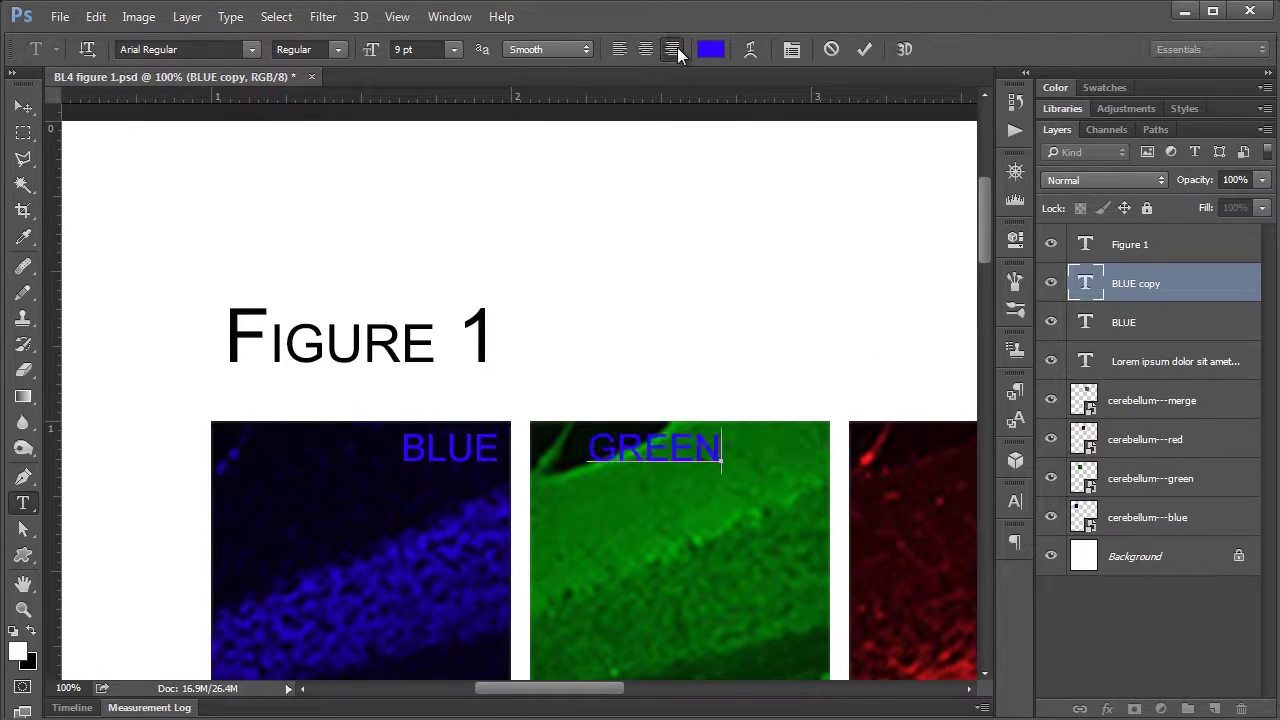
click(23, 106)
drag(642, 458, 734, 455)
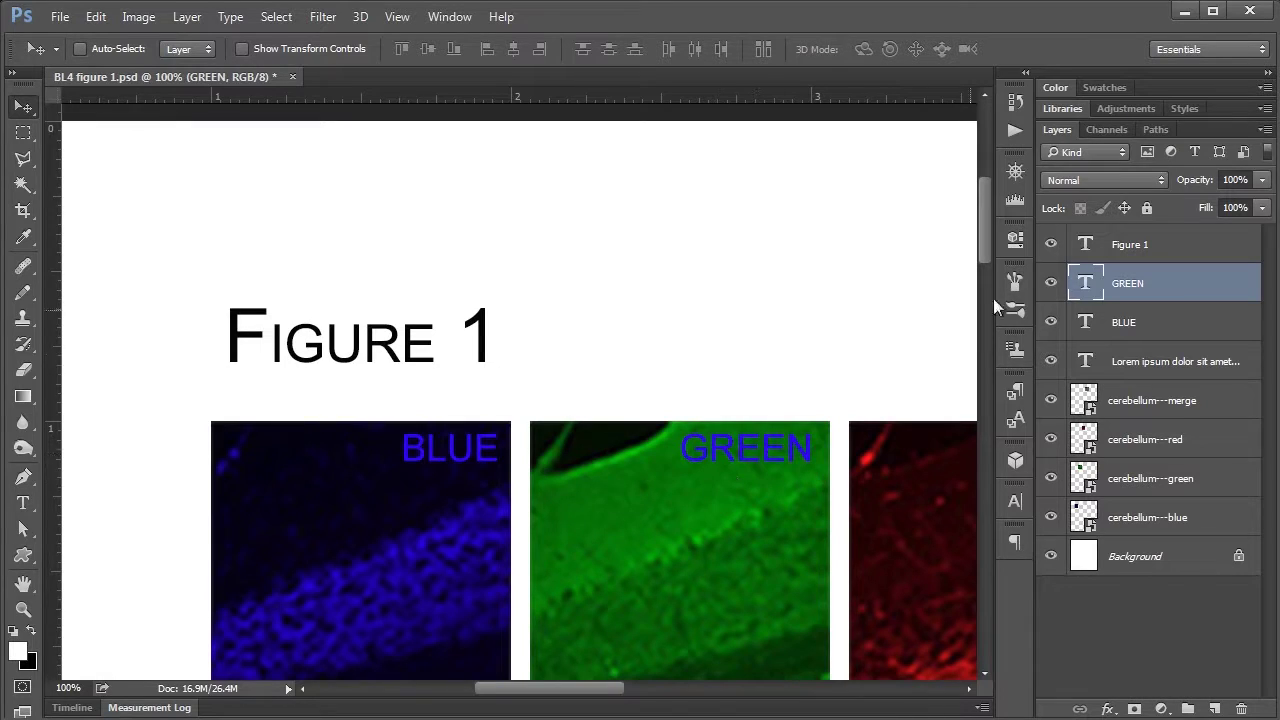
Step: Colour the GREEN label a brightened green sampled from the green panel
double_click(1085, 288)
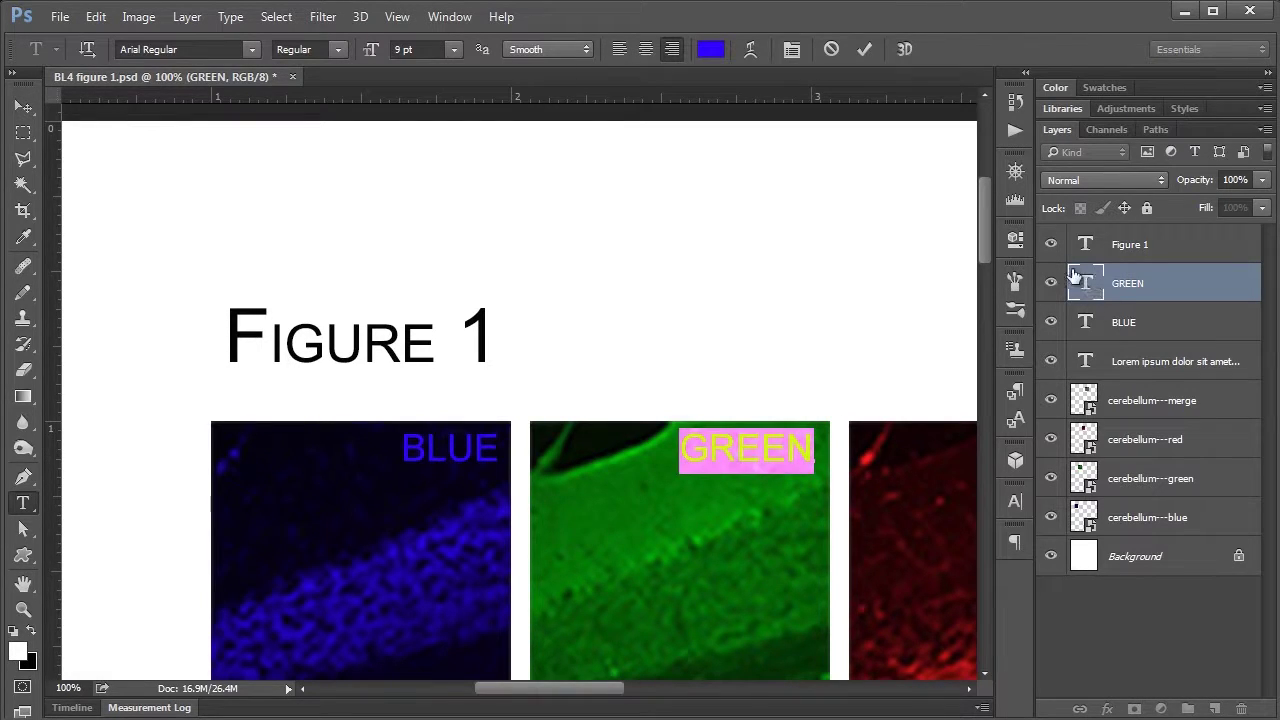
click(711, 49)
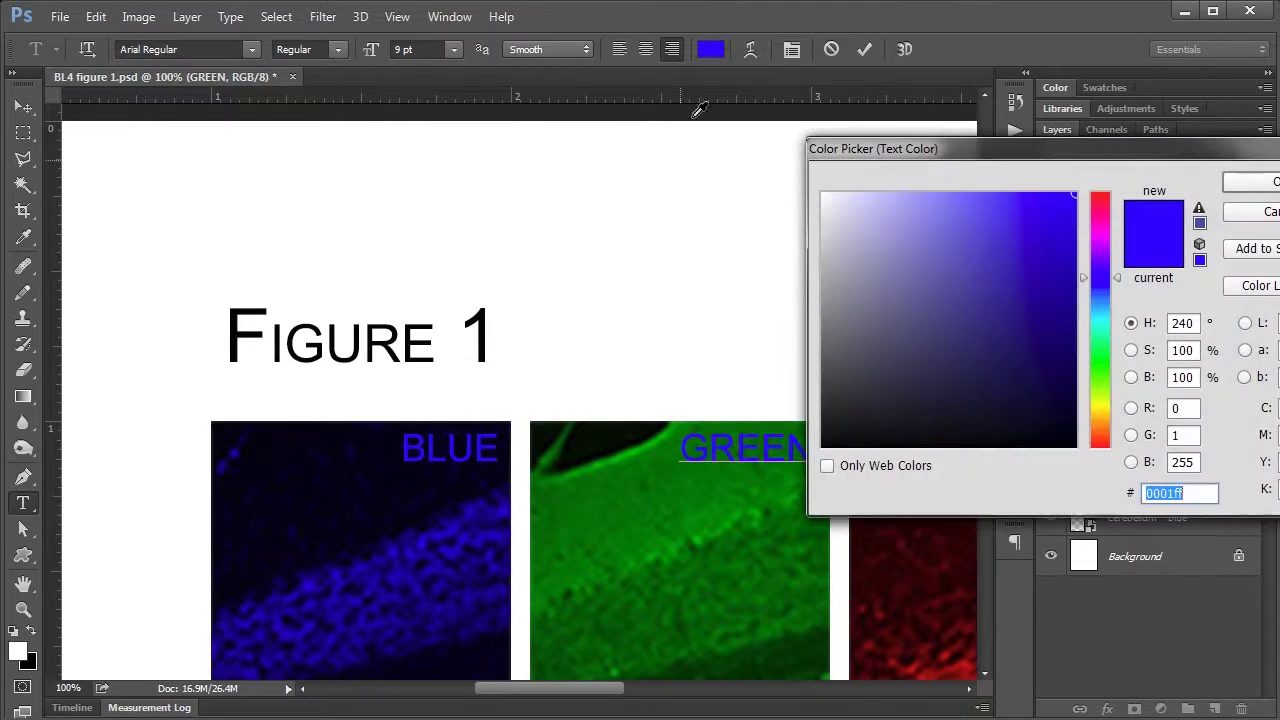
click(660, 545)
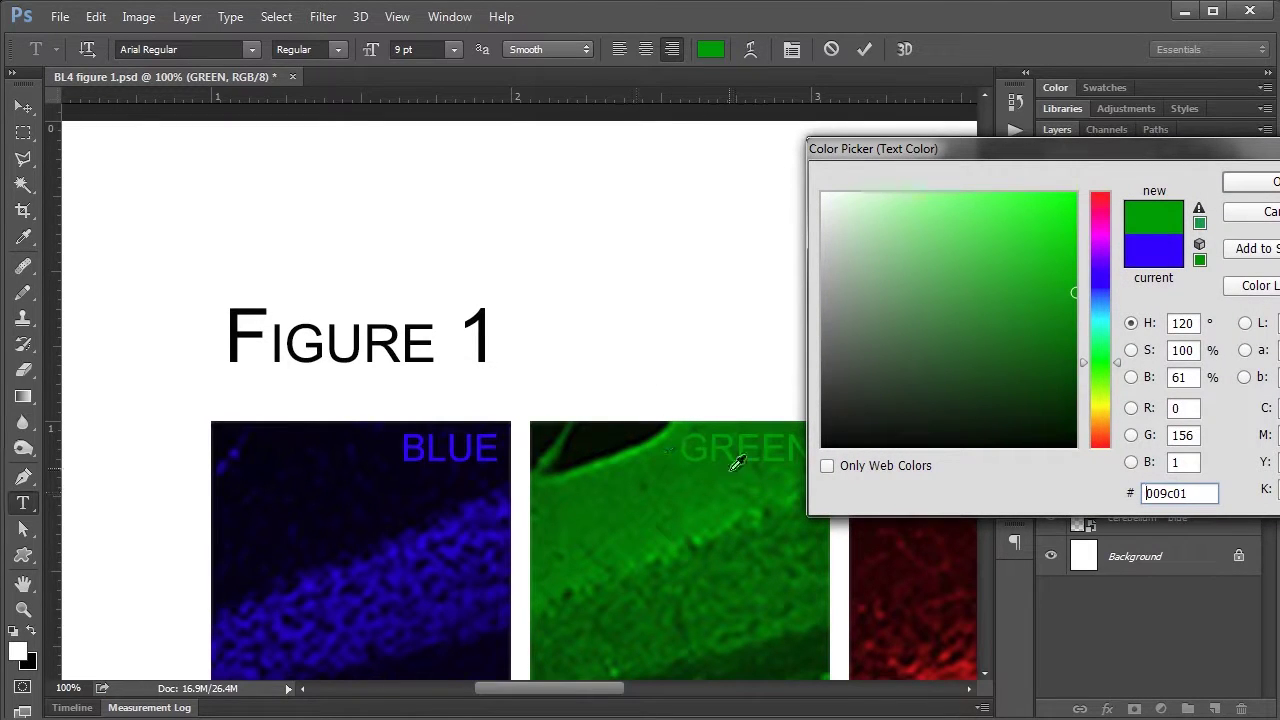
drag(1051, 251, 1076, 200)
click(1262, 182)
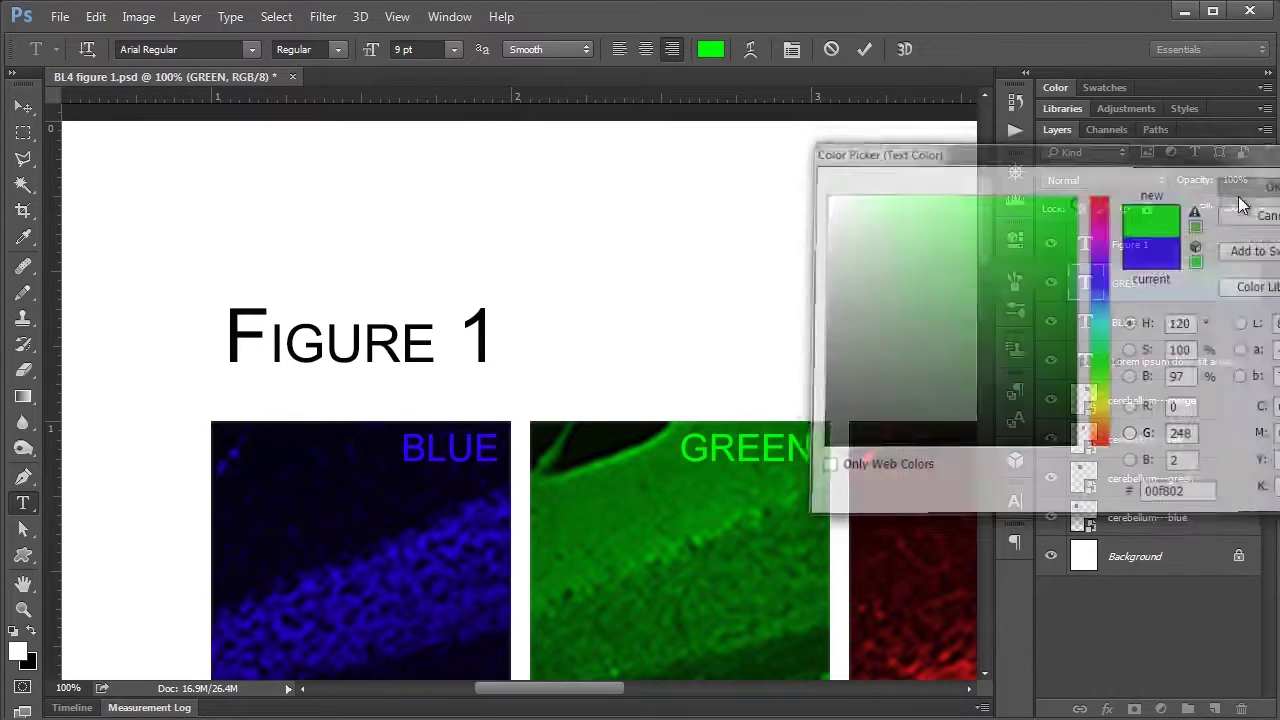
Step: Alt-drag a copy of the GREEN label onto the red panel
drag(600, 688, 654, 680)
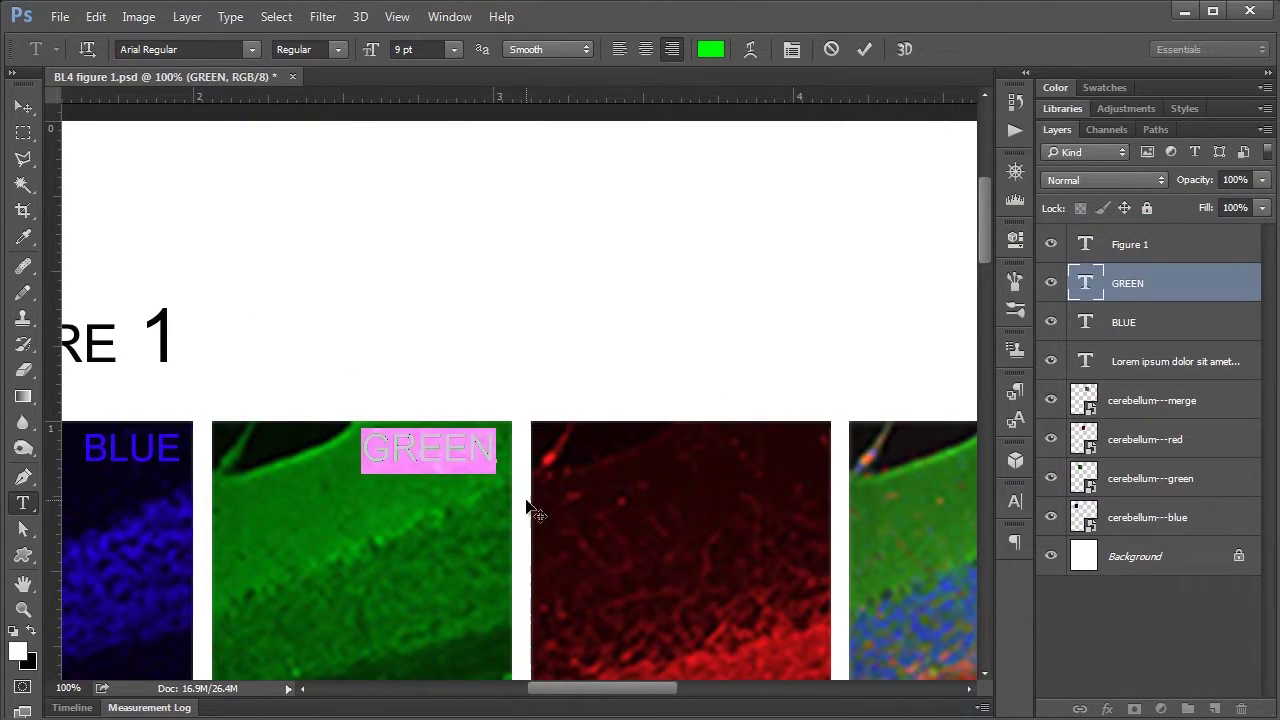
click(23, 106)
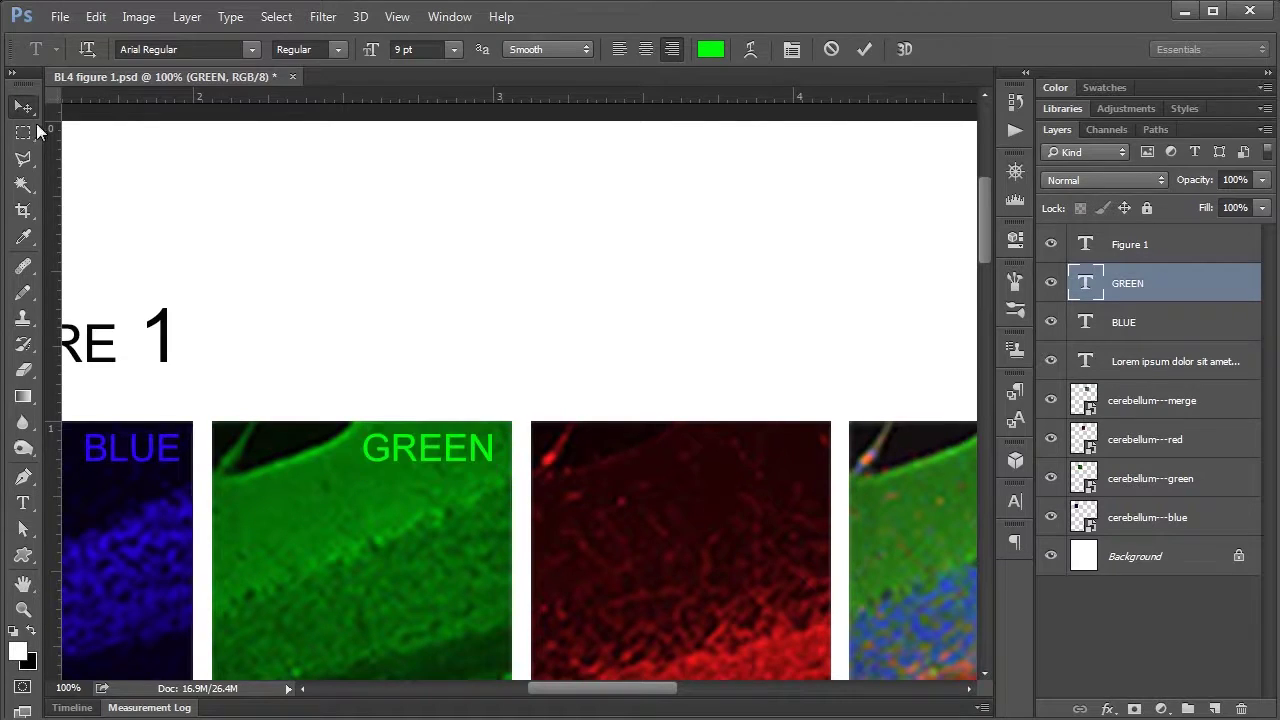
drag(418, 455, 733, 455)
Step: Change the copied label's text to RED and colour it ff0001
double_click(1085, 284)
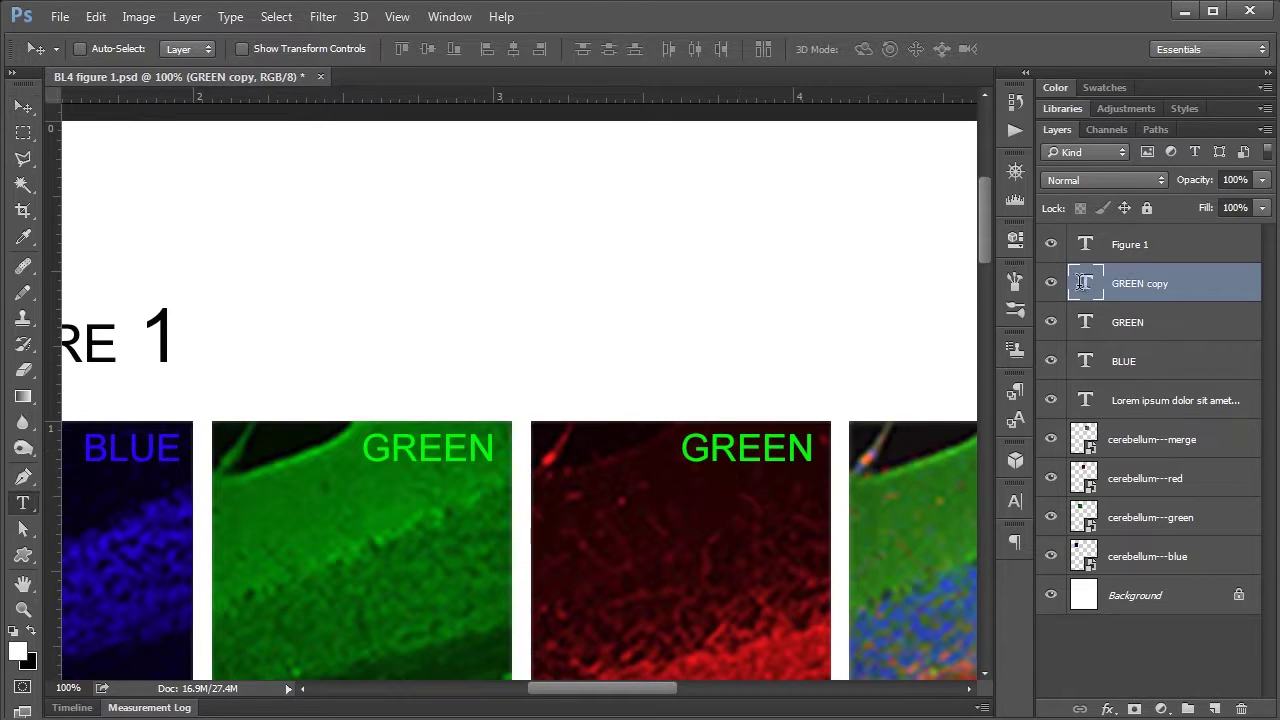
text(RED)
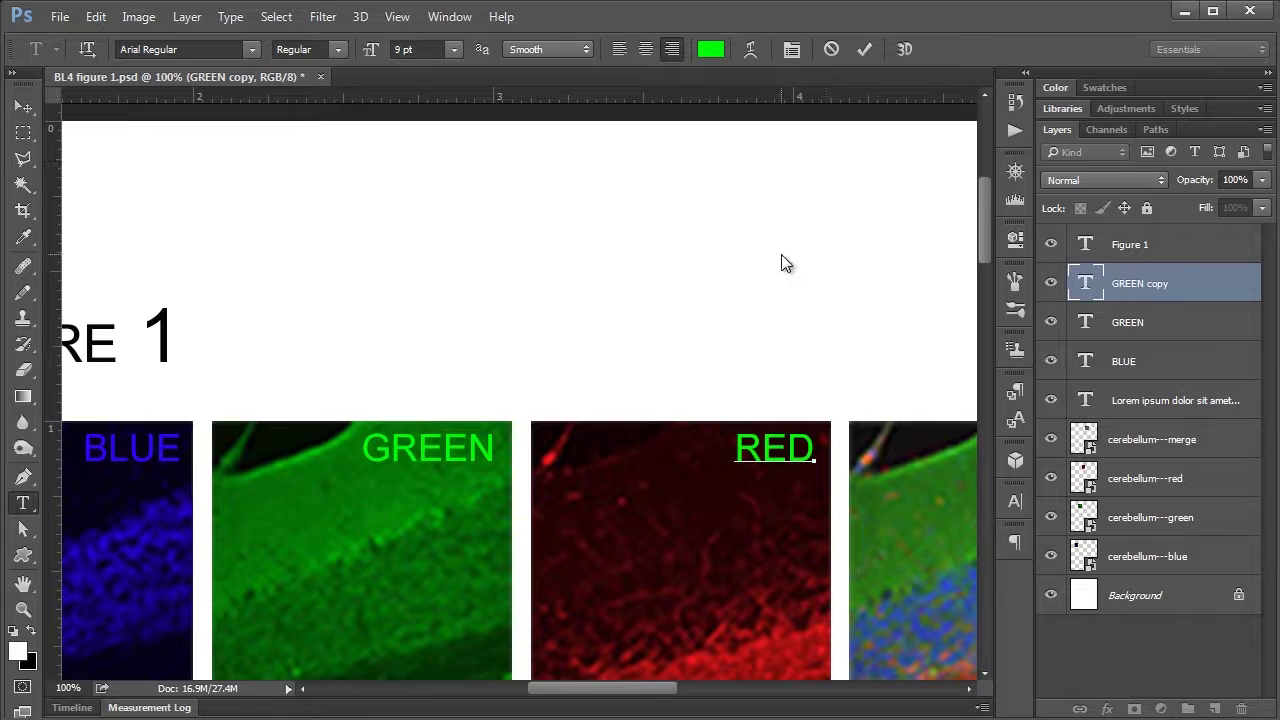
key(ctrl+a)
click(710, 49)
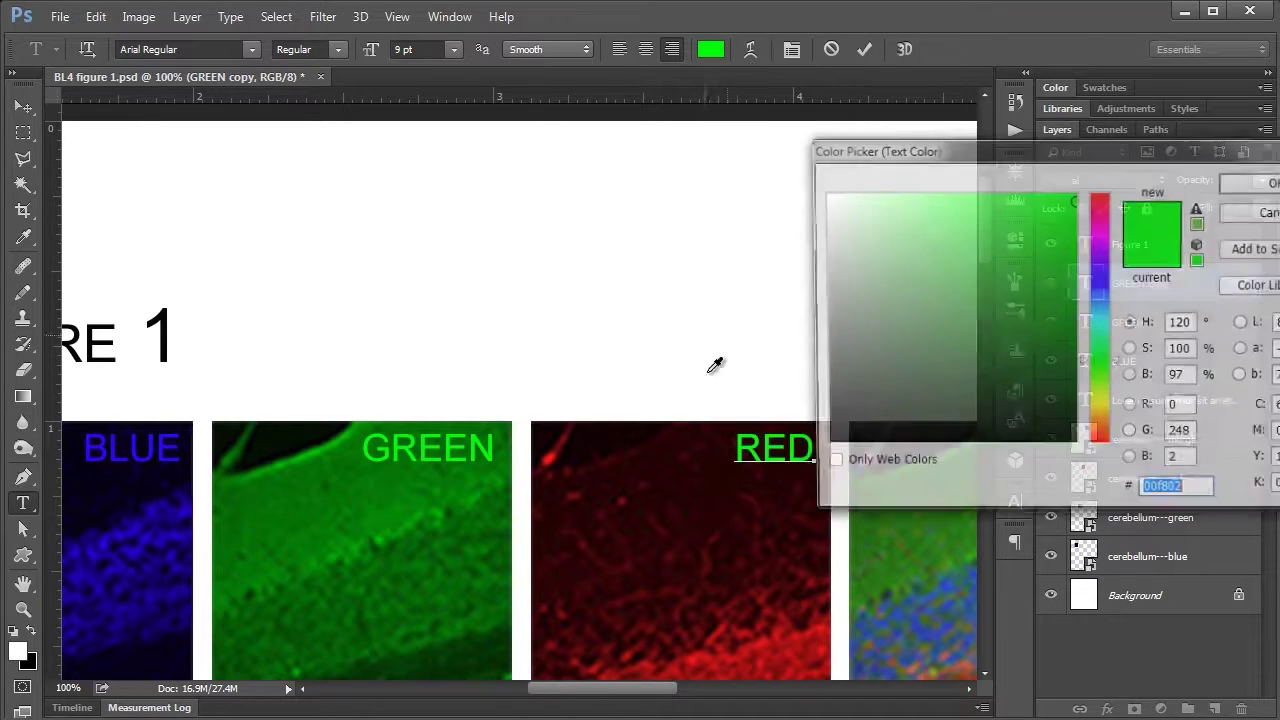
text(cd0001)
text(ff0001)
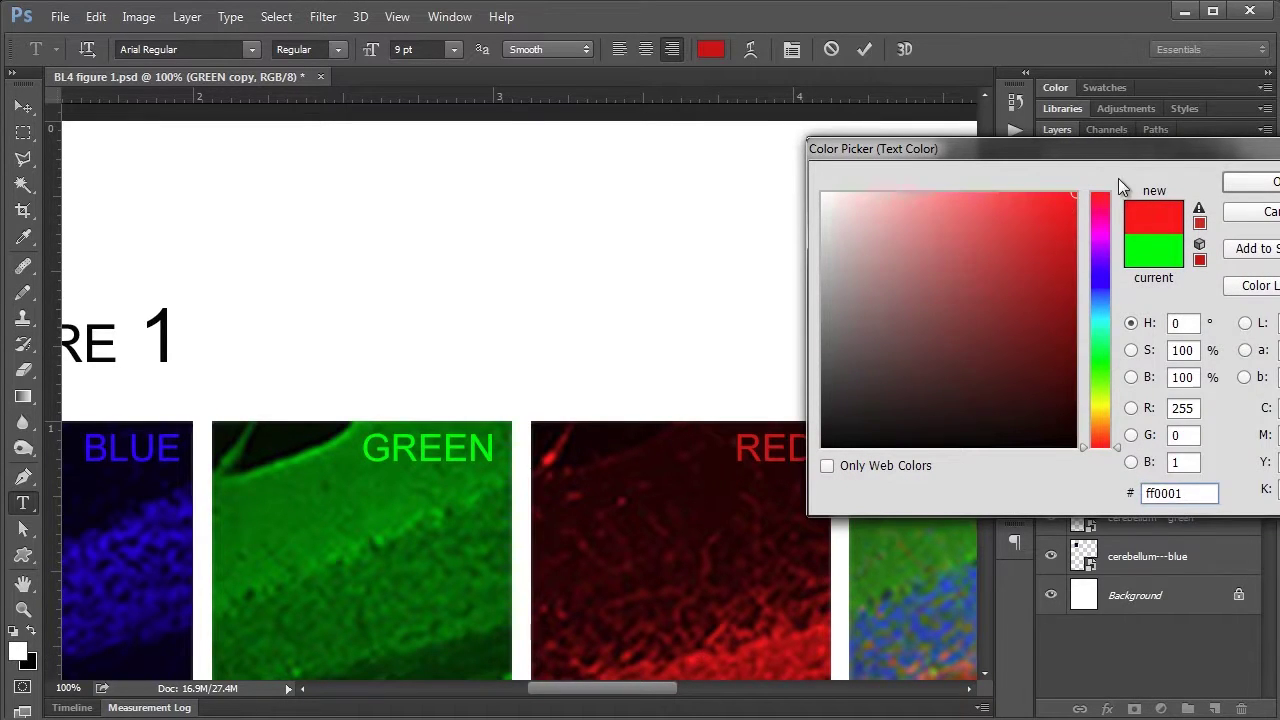
click(1248, 182)
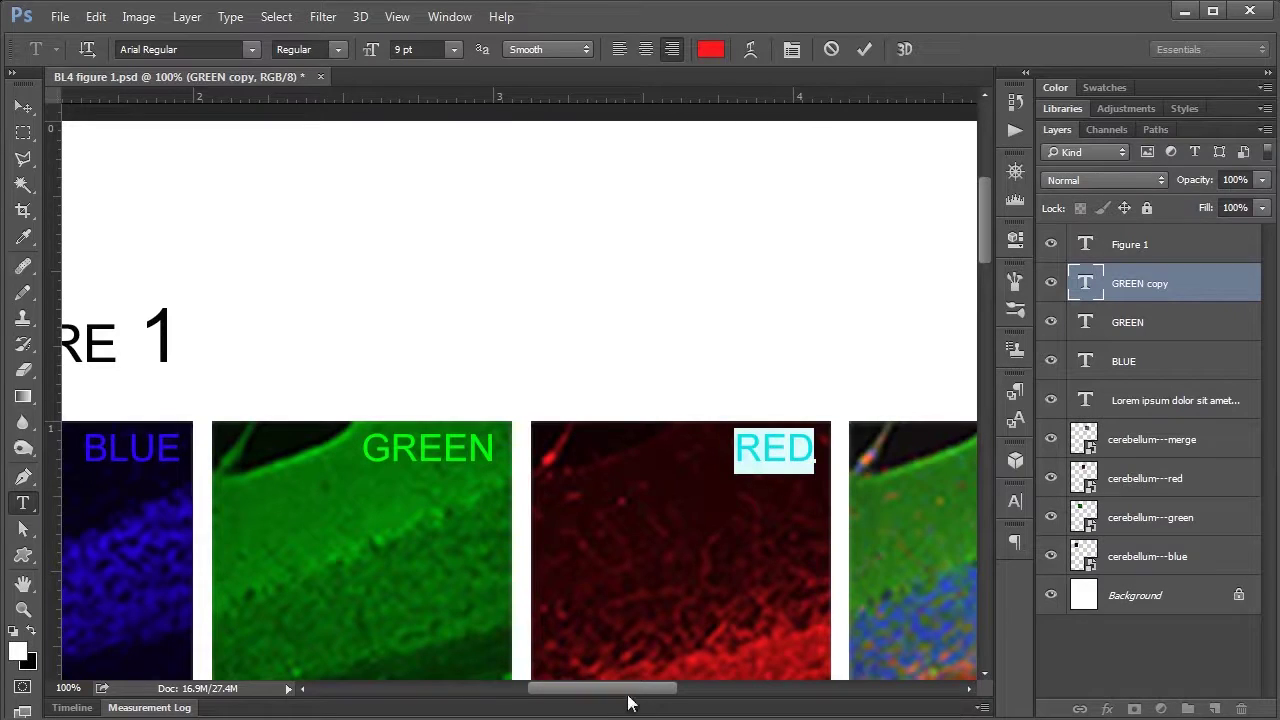
Step: Commit the RED label and zoom out to view the whole figure
click(866, 55)
key(v)
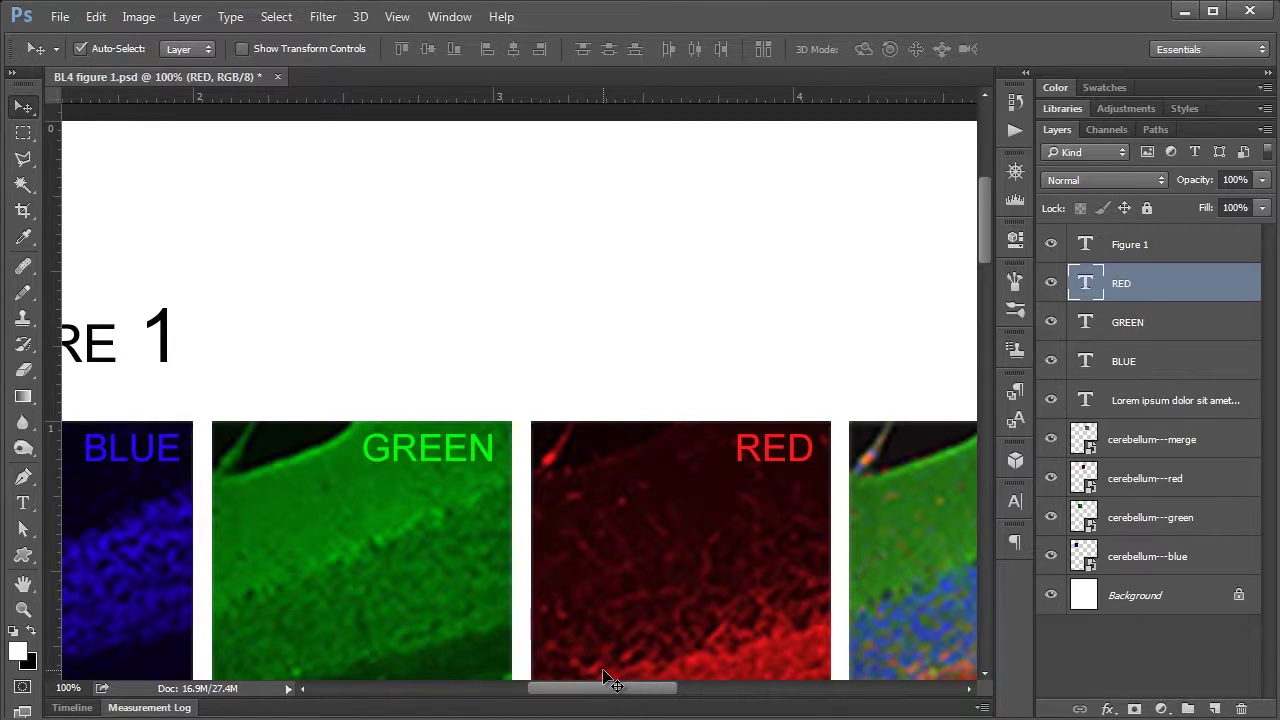
key(ctrl+minus)
key(ctrl+minus)
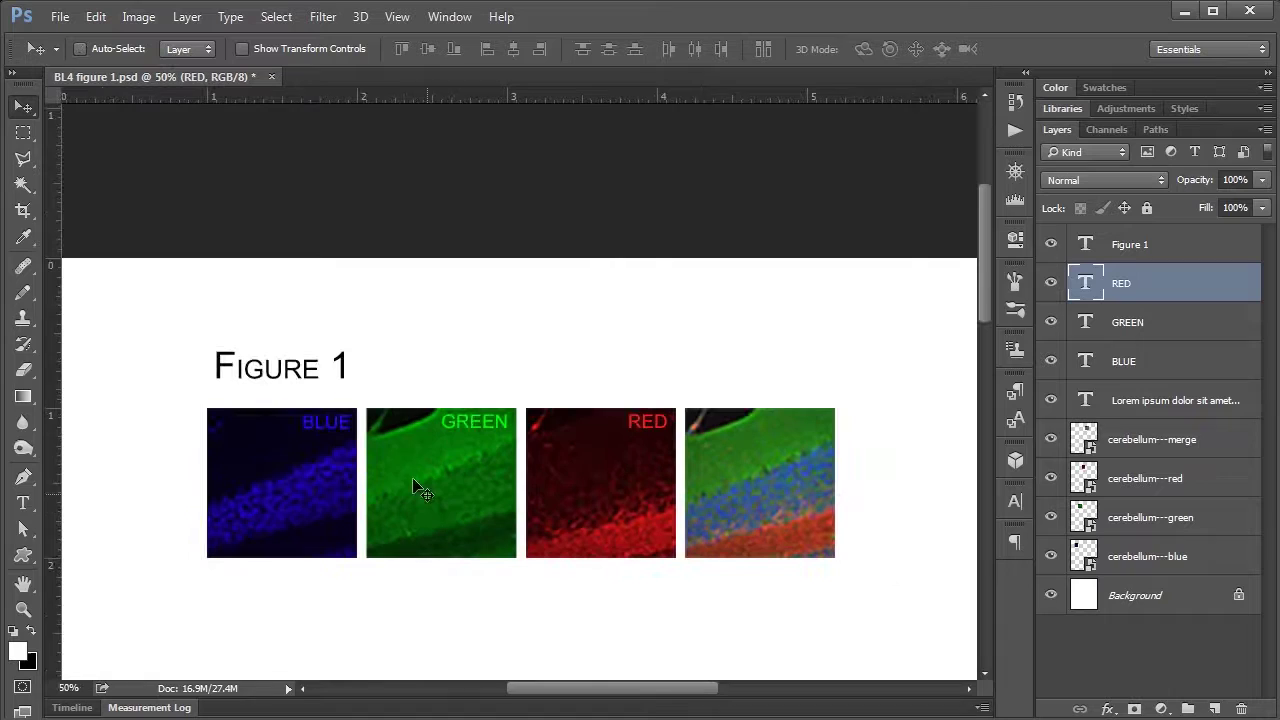